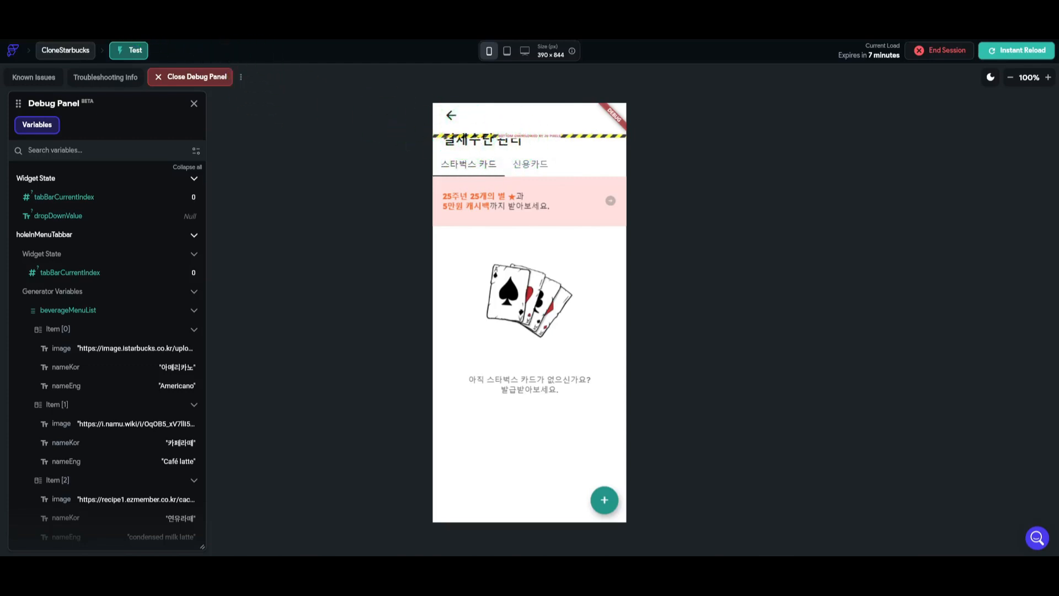
- Return to the page builder and remove the bottom padding from the Row that holds the back arrow
key(ctrl+shift+Tab)
click(508, 184)
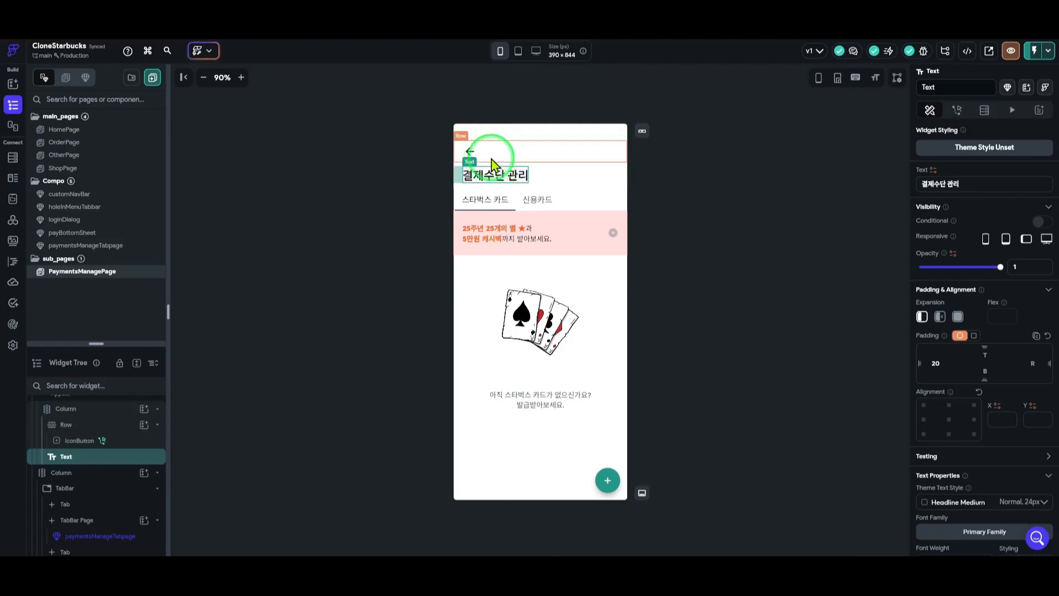
click(493, 163)
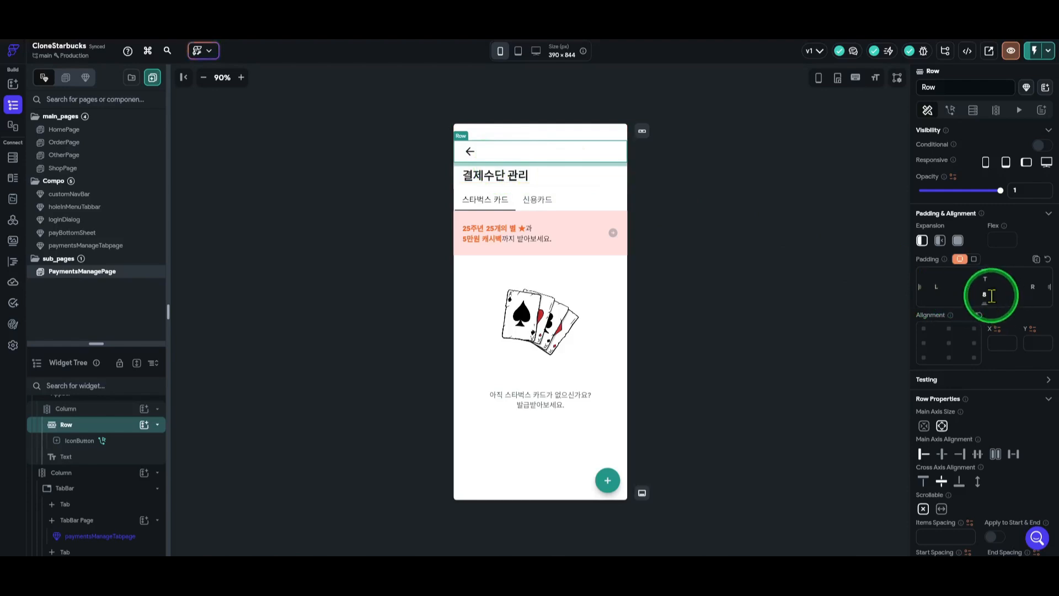
click(1004, 316)
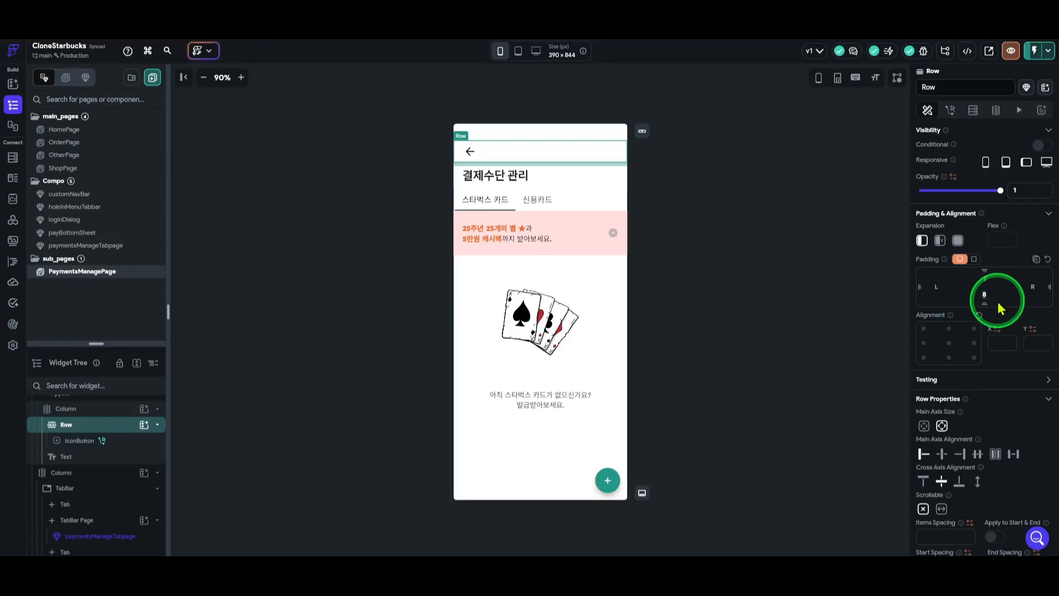
- Reduce the font size of the 결제수단 관리 title text in the app bar
click(520, 187)
scroll(1013, 359, down, 3)
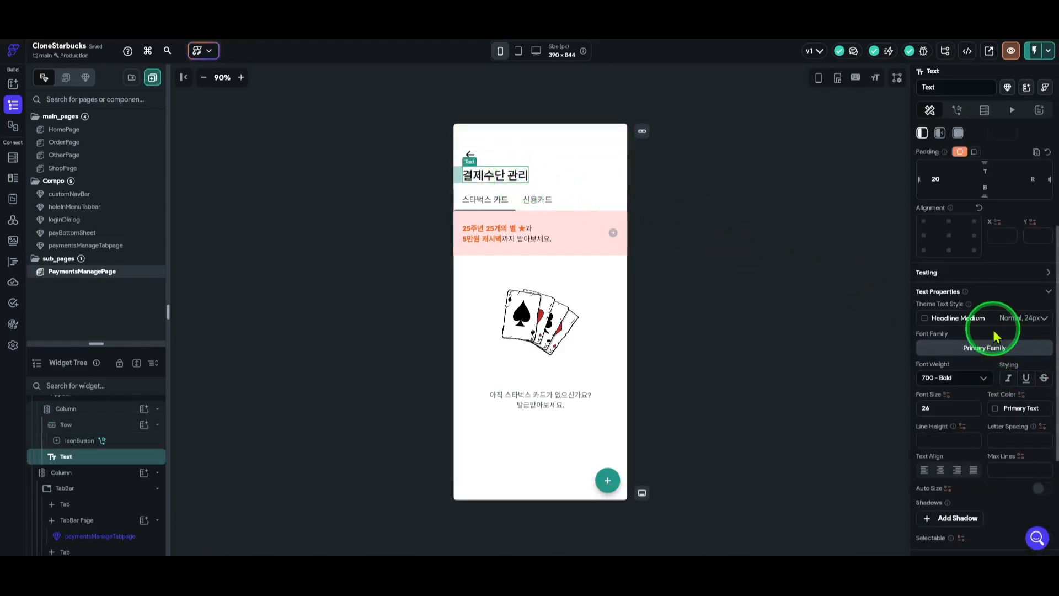
click(925, 408)
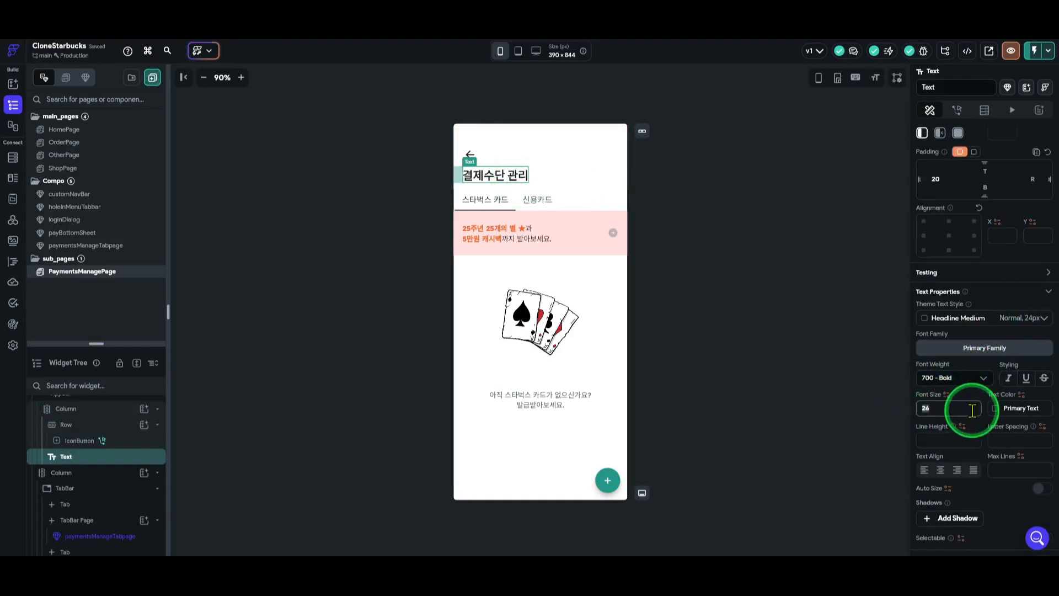
click(811, 201)
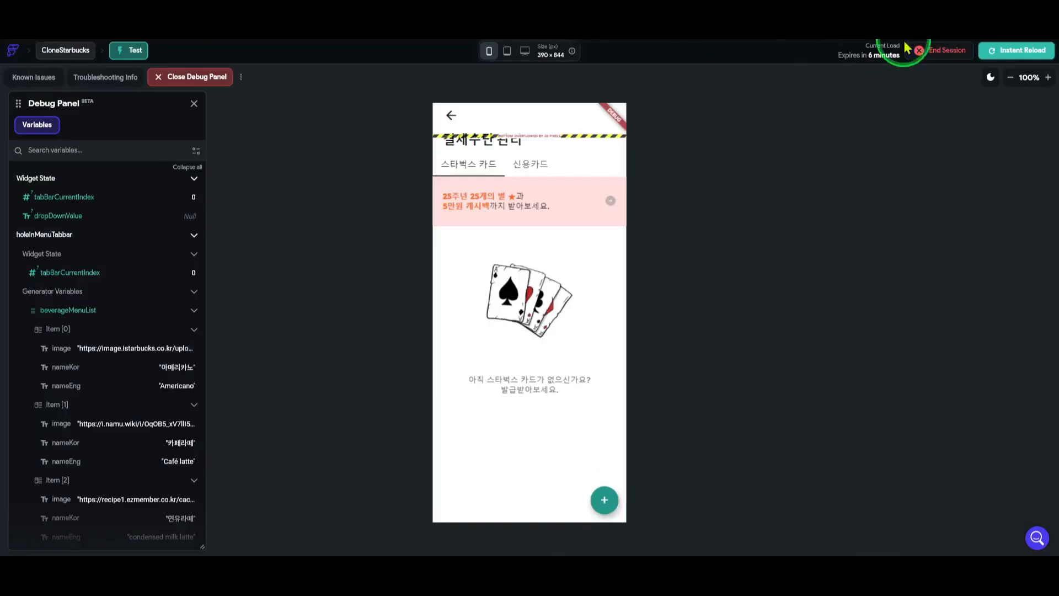
- Instantly reload the test session and open the payment management page through the Pay sheet's more options
click(1006, 60)
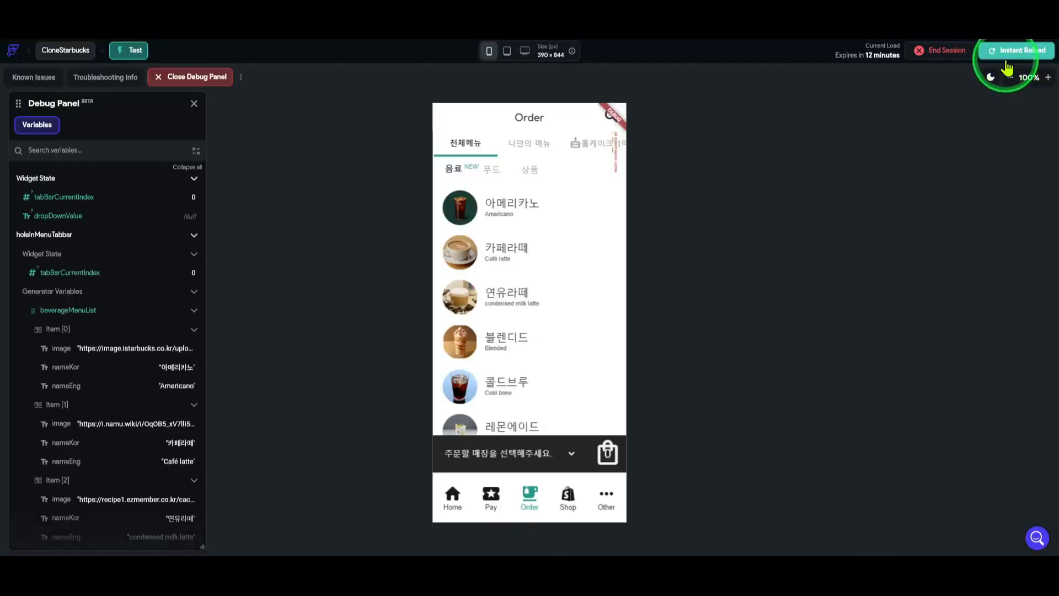
click(486, 502)
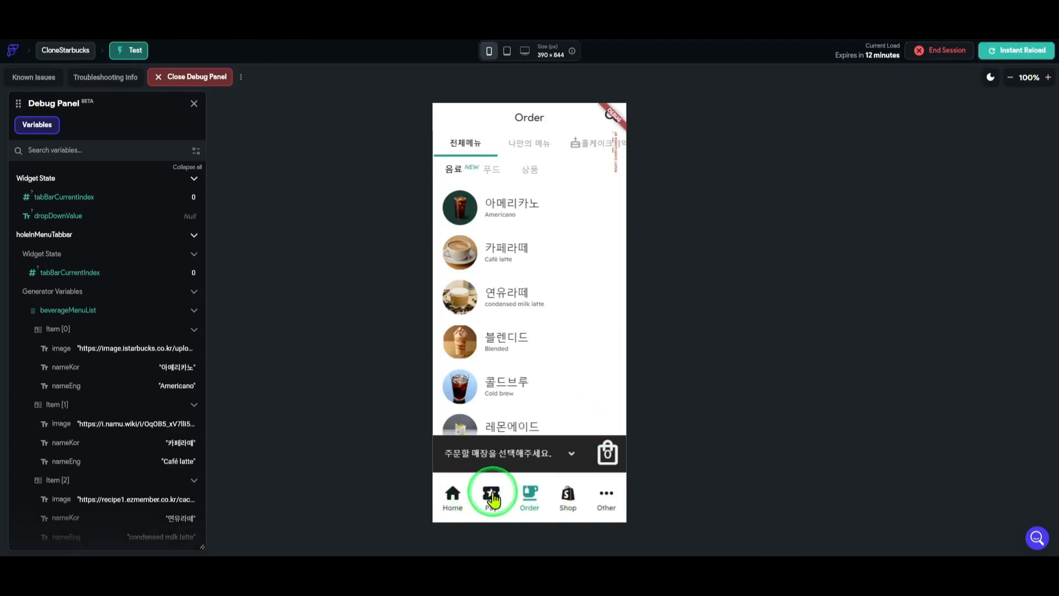
click(616, 177)
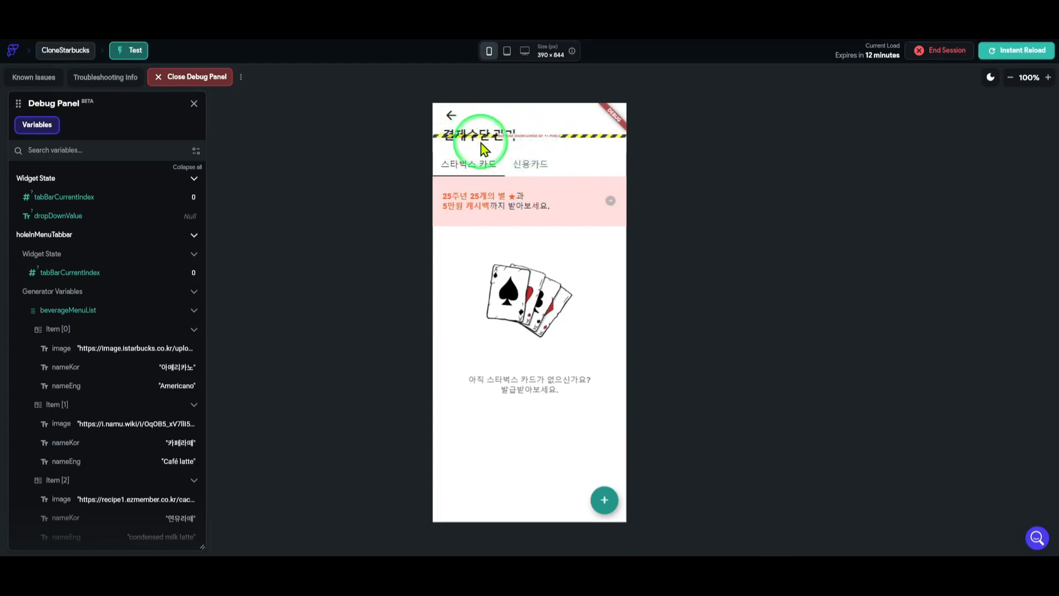
- In the page builder, set the bottom padding of the app bar's Column to 4
click(65, 50)
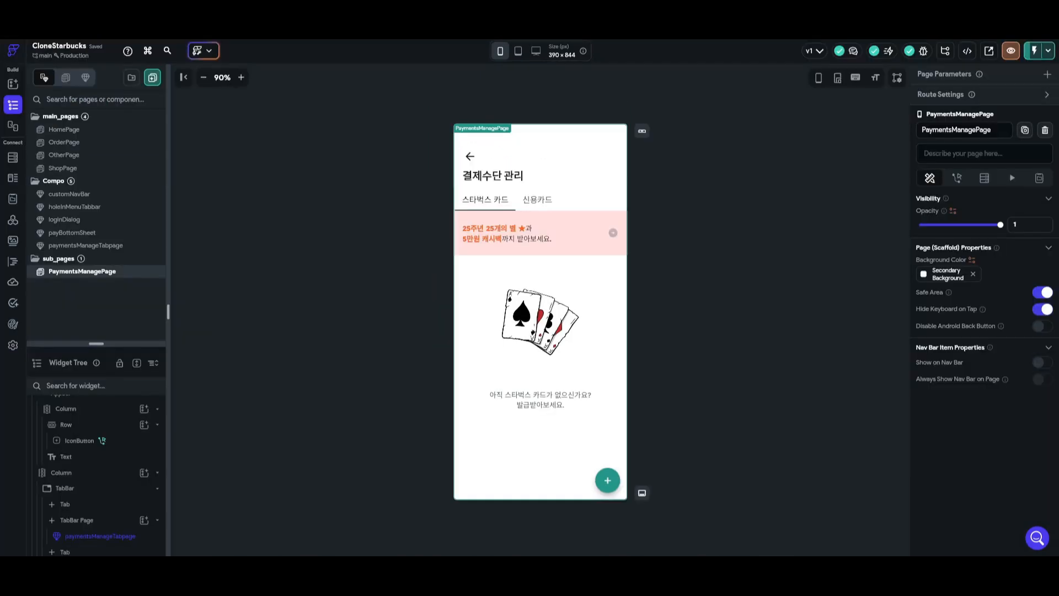
click(499, 183)
click(531, 190)
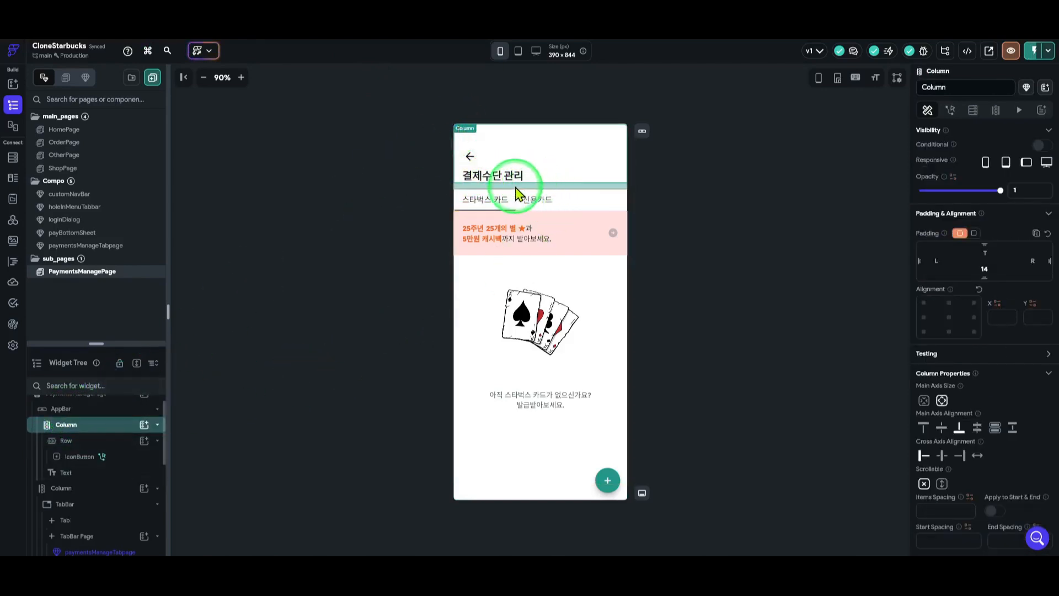
drag(990, 269, 967, 268)
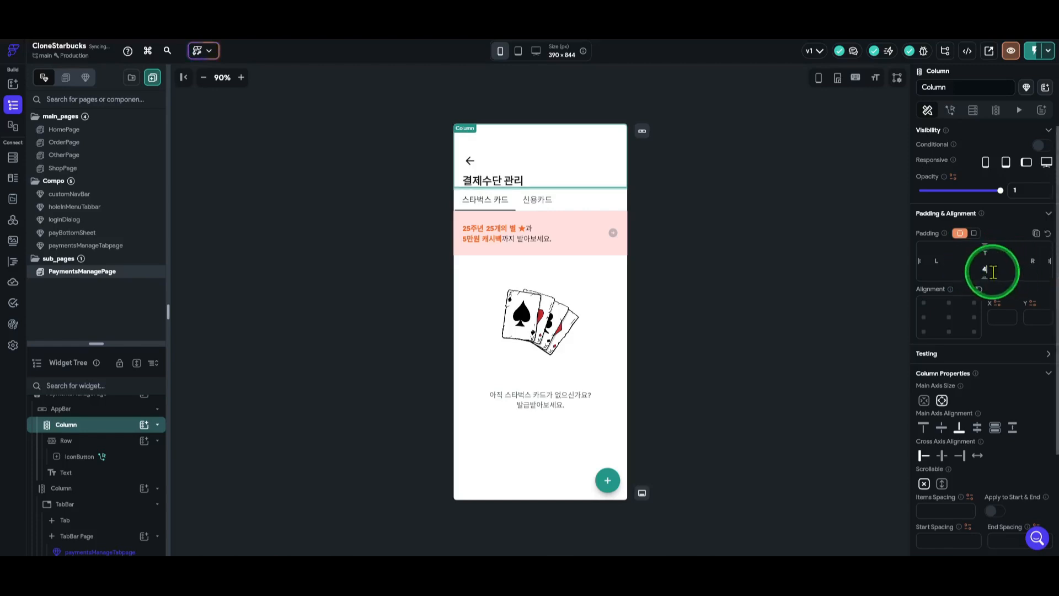
click(795, 270)
- Reload the running test app with the new Column padding and check the 결제수단 관리 header via the Pay sheet
key(ctrl+Tab)
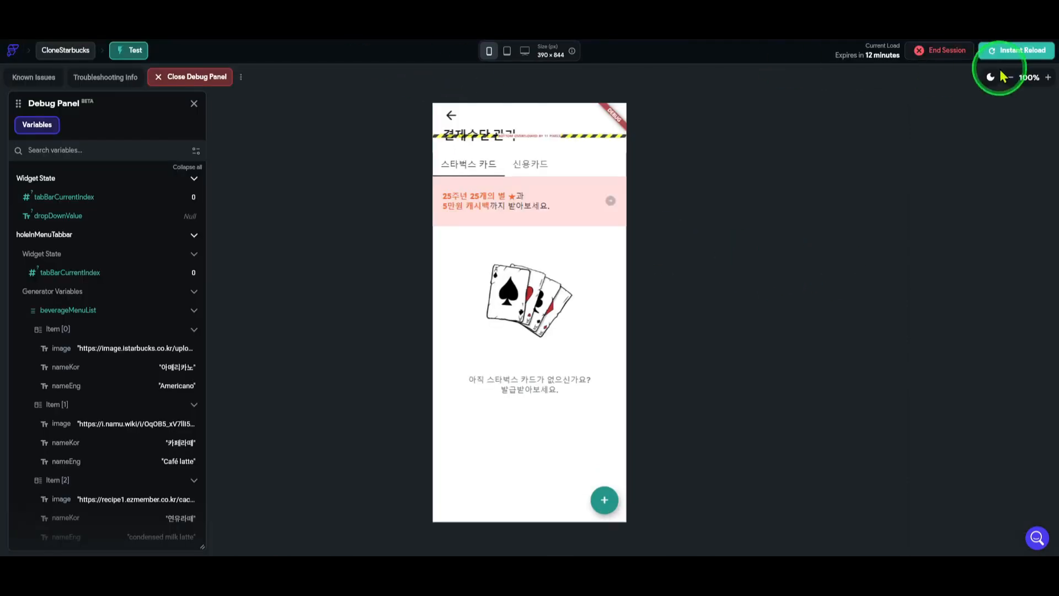
click(1002, 54)
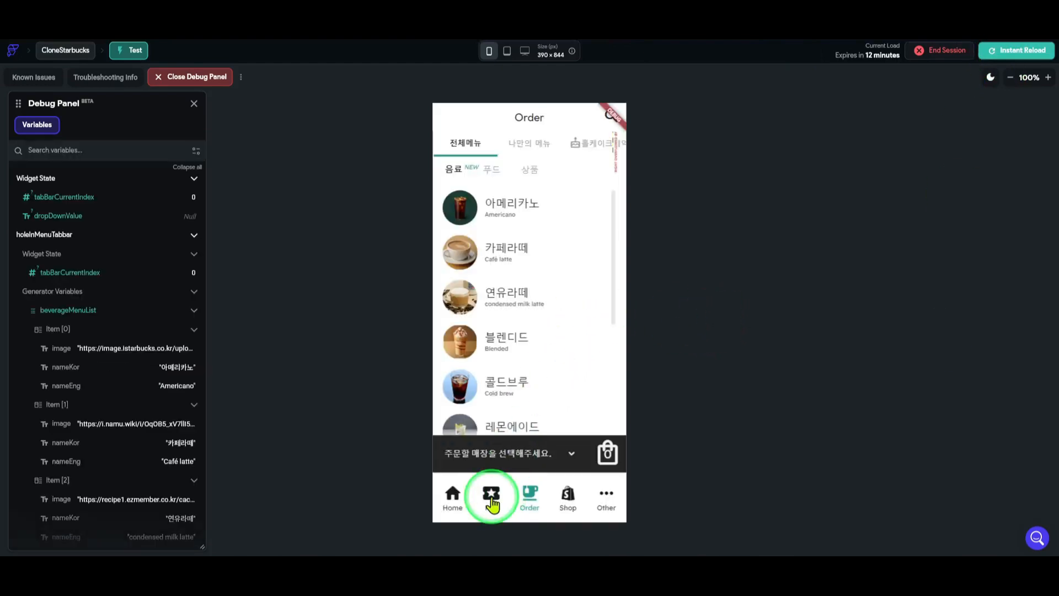
click(491, 499)
click(518, 358)
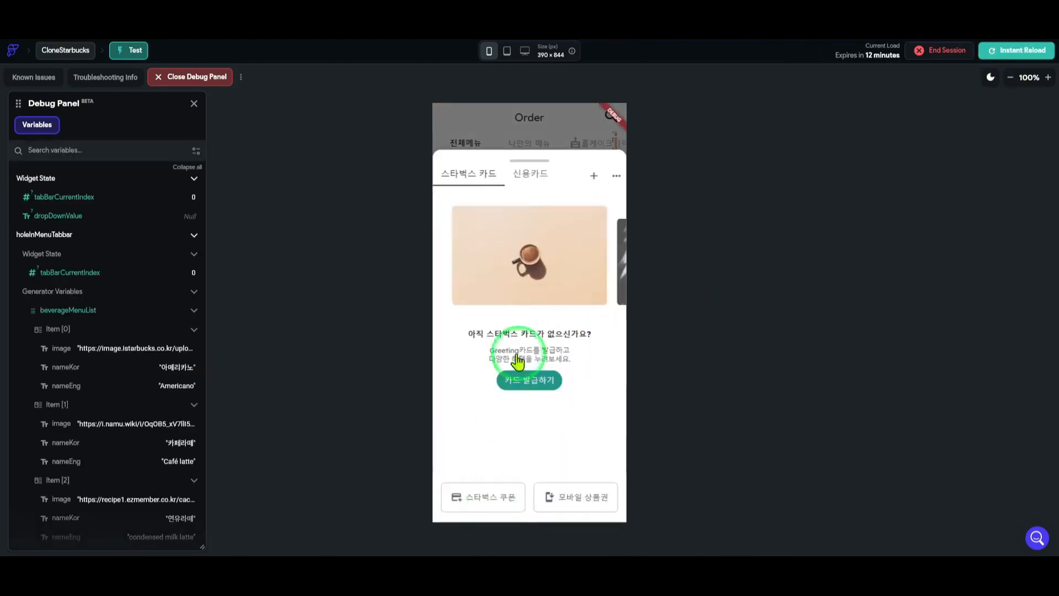
click(615, 178)
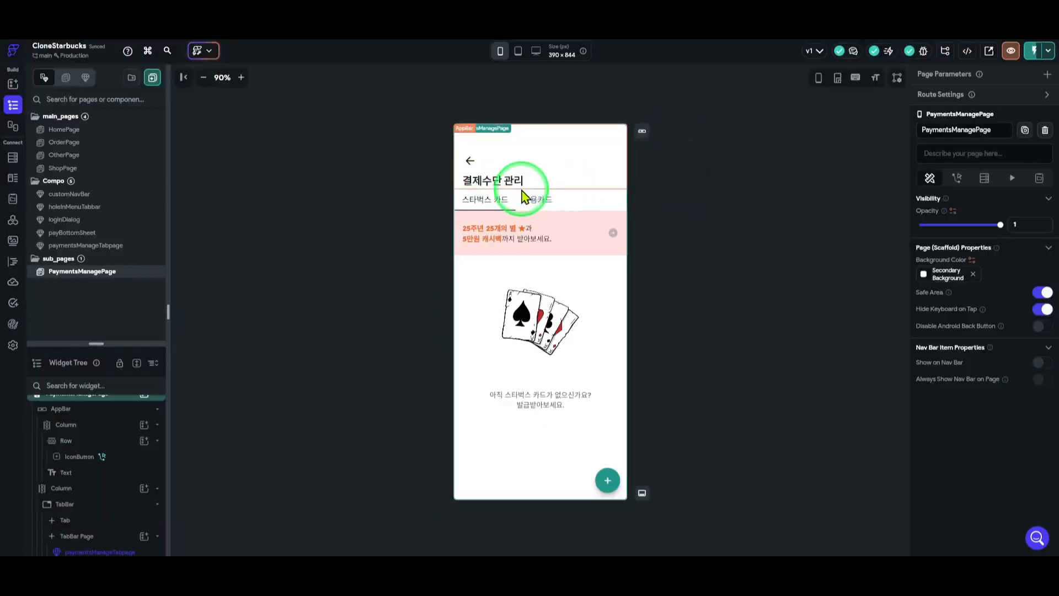
- Back in the page builder, remove the bottom padding from the app bar's Column
click(501, 184)
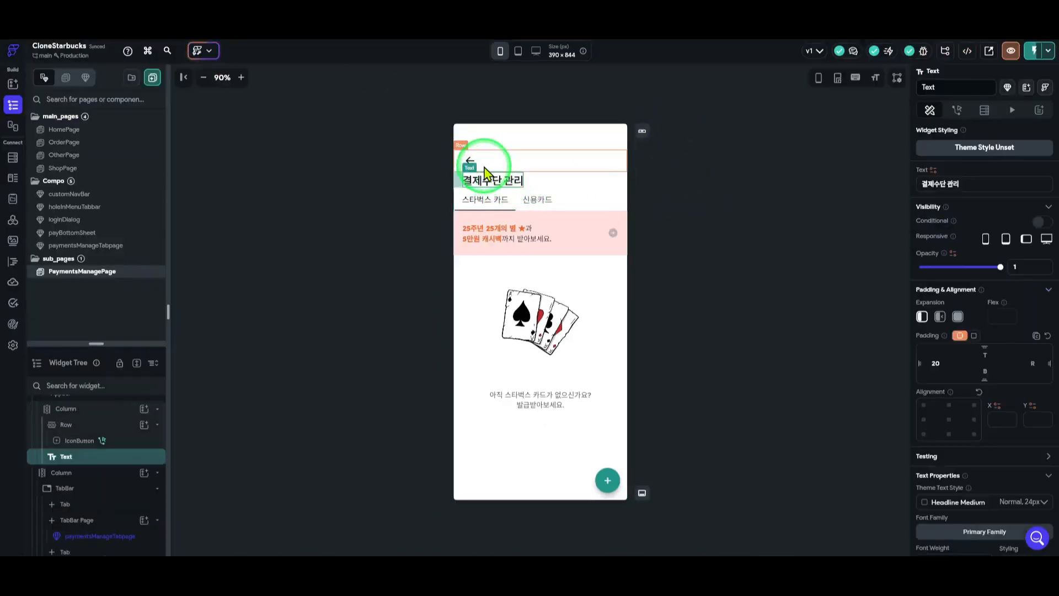
click(486, 170)
click(489, 191)
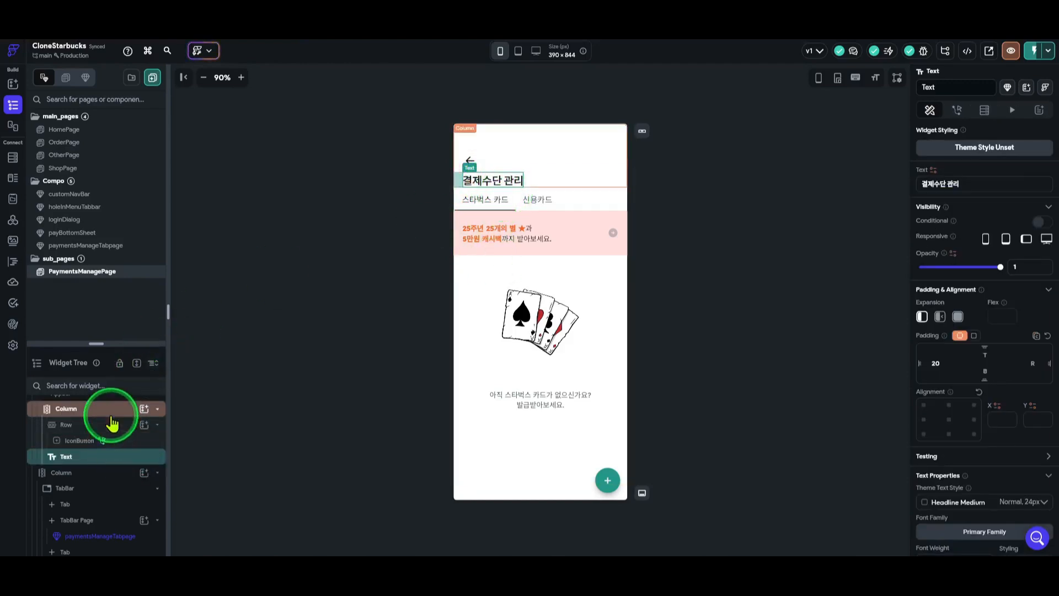
click(111, 414)
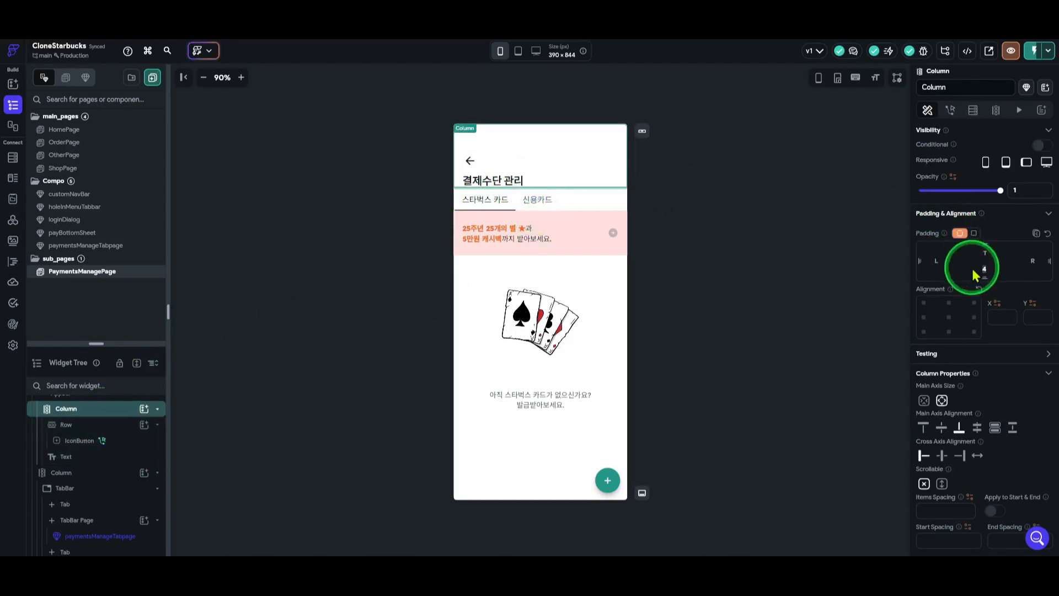
key(BackSpace)
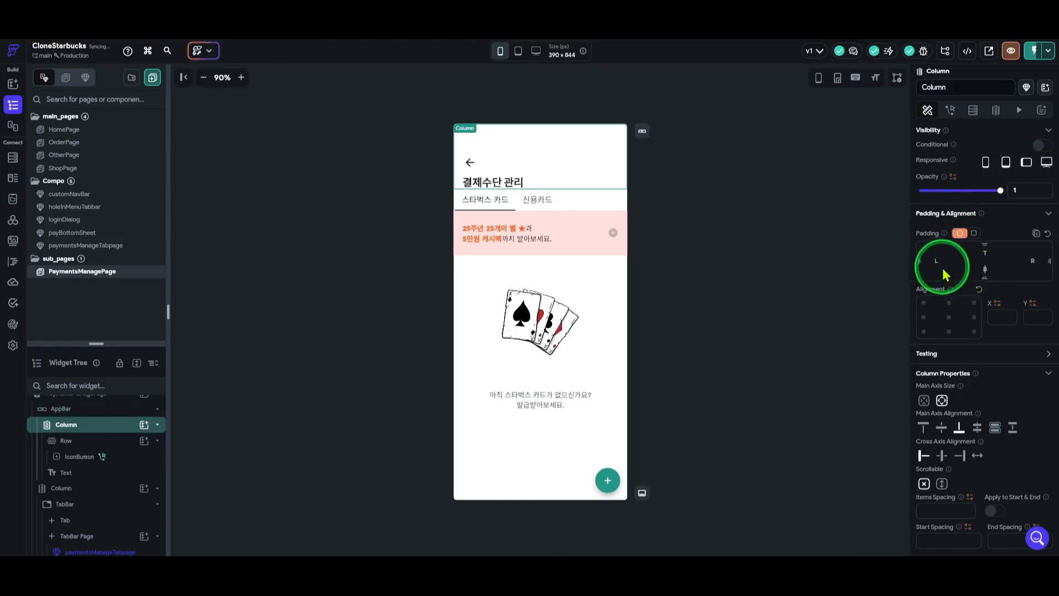
- Try the start, center and end main axis alignments on the app bar's Column and settle on center
click(509, 158)
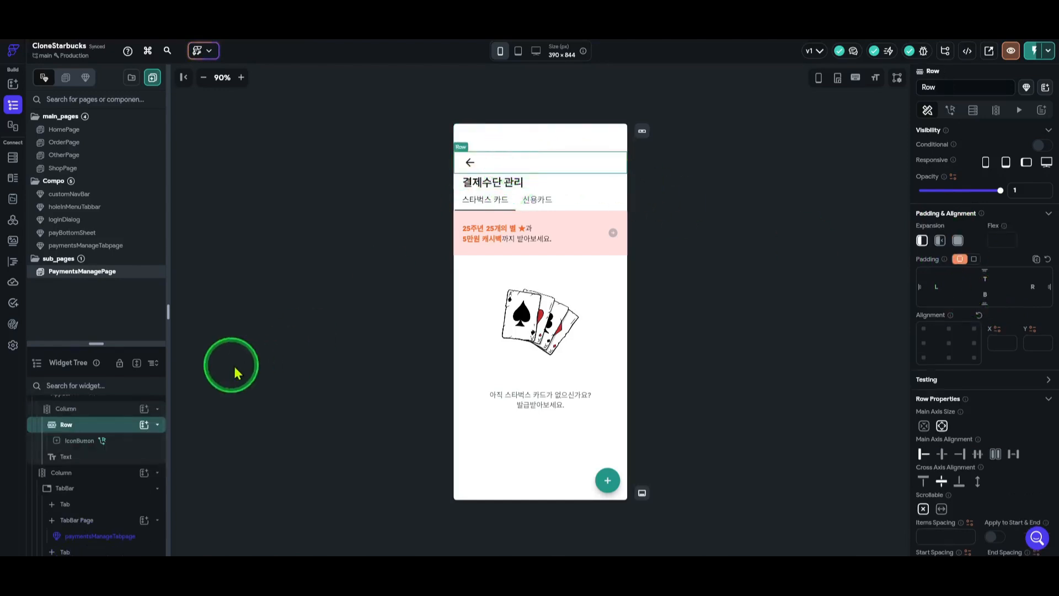
click(99, 413)
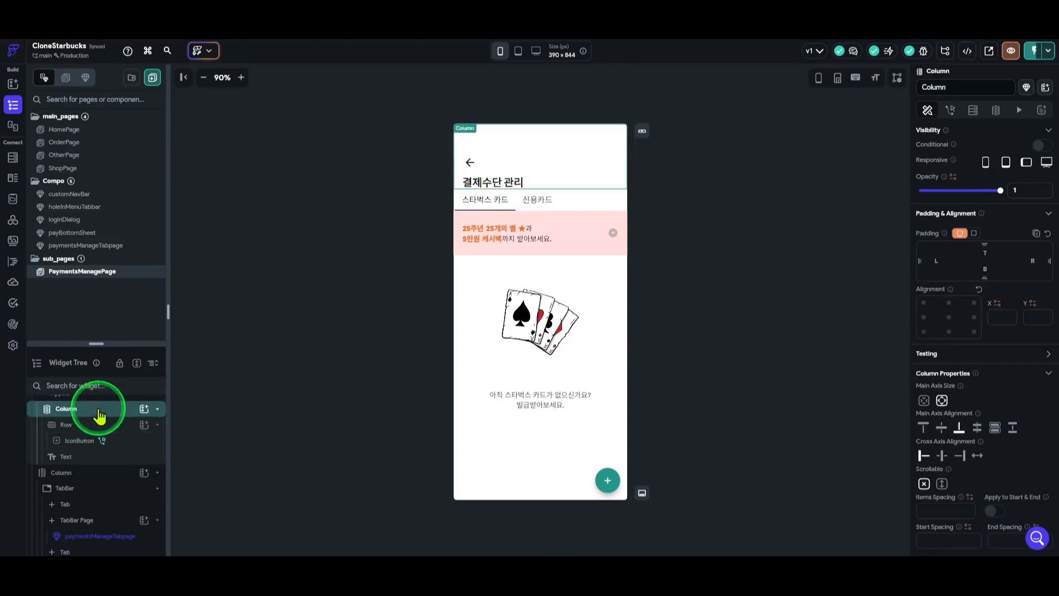
click(925, 428)
click(938, 430)
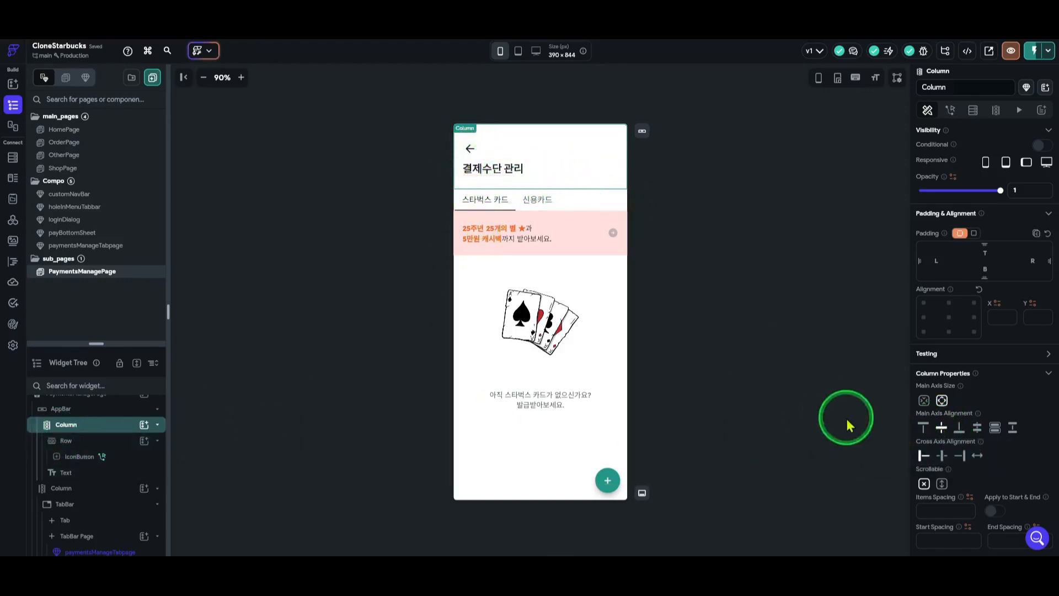
click(962, 429)
scroll(965, 433, down, 1)
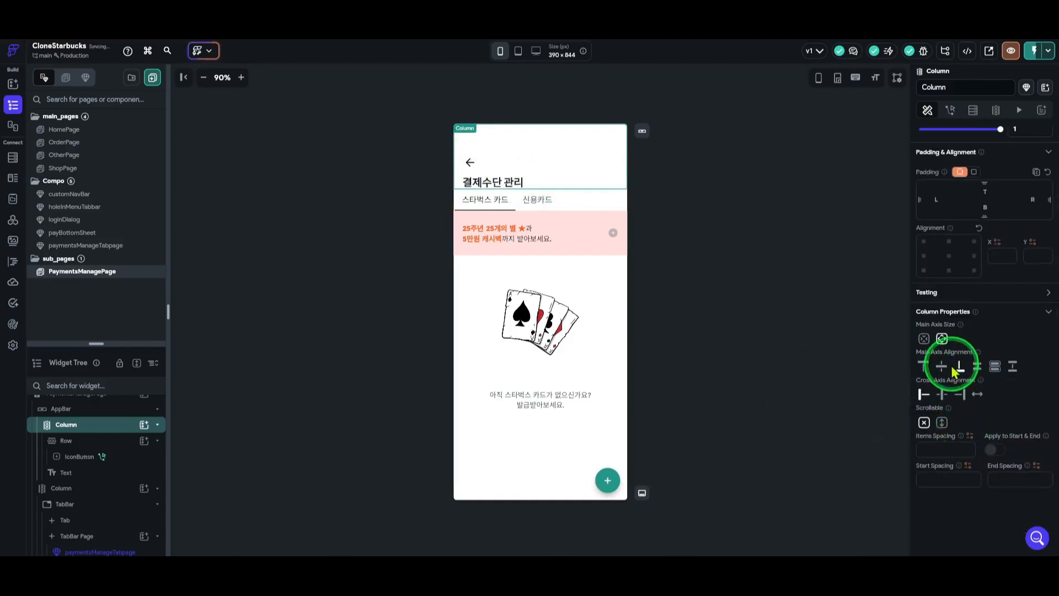
click(941, 367)
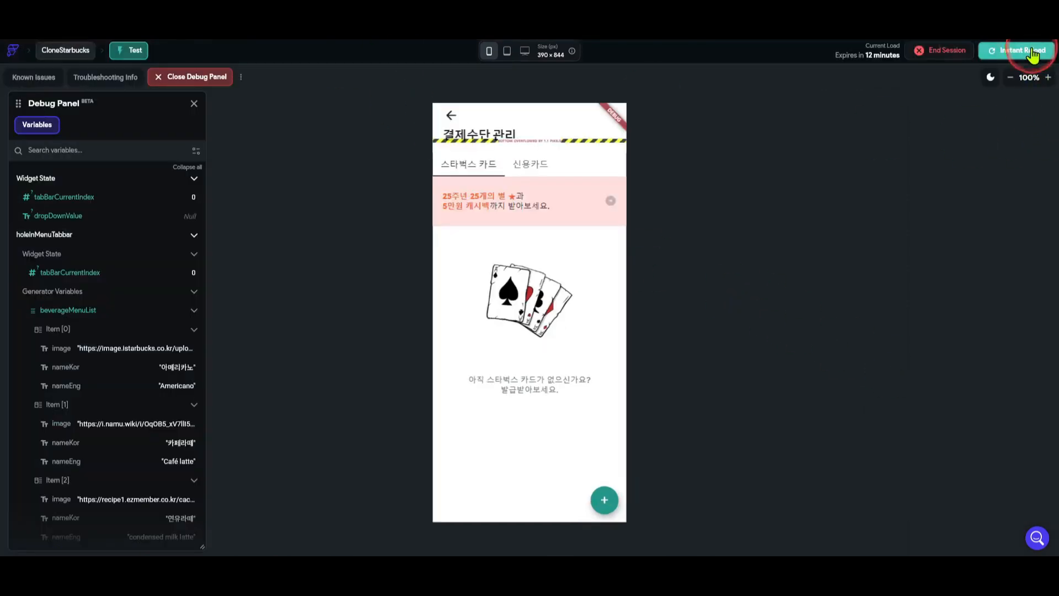
- Reload the test session and check the 신용카드 and 스타벅스 카드 tabs on the 결제수단 관리 page
click(1031, 51)
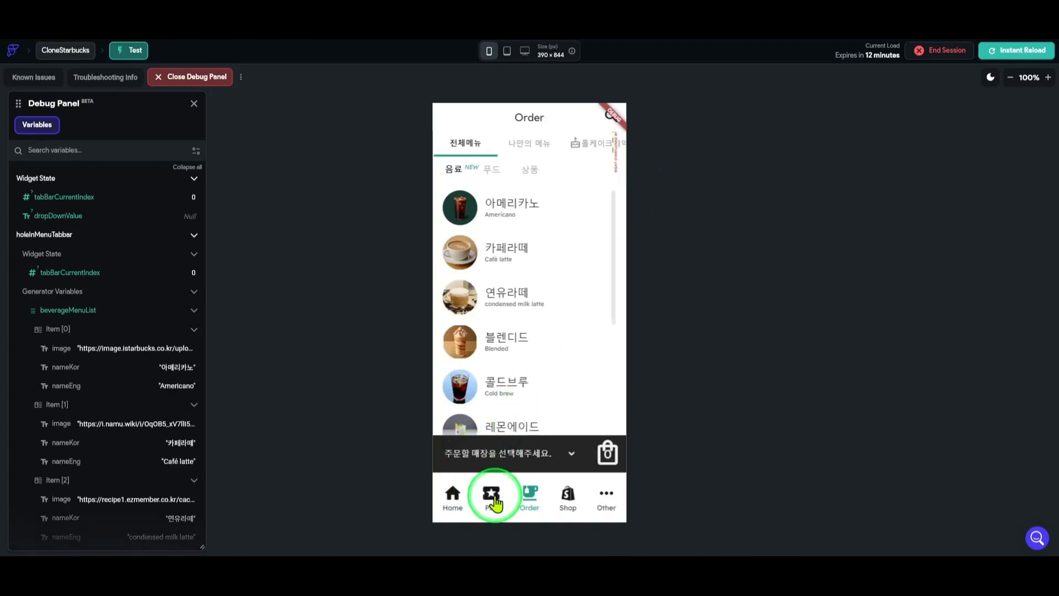
click(495, 503)
click(609, 182)
click(492, 172)
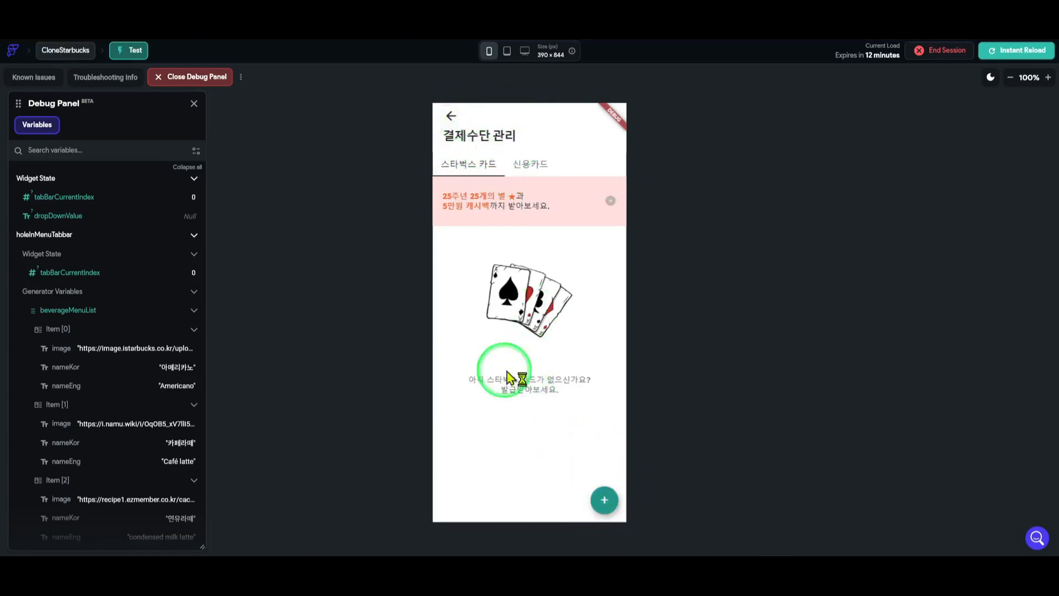
click(531, 166)
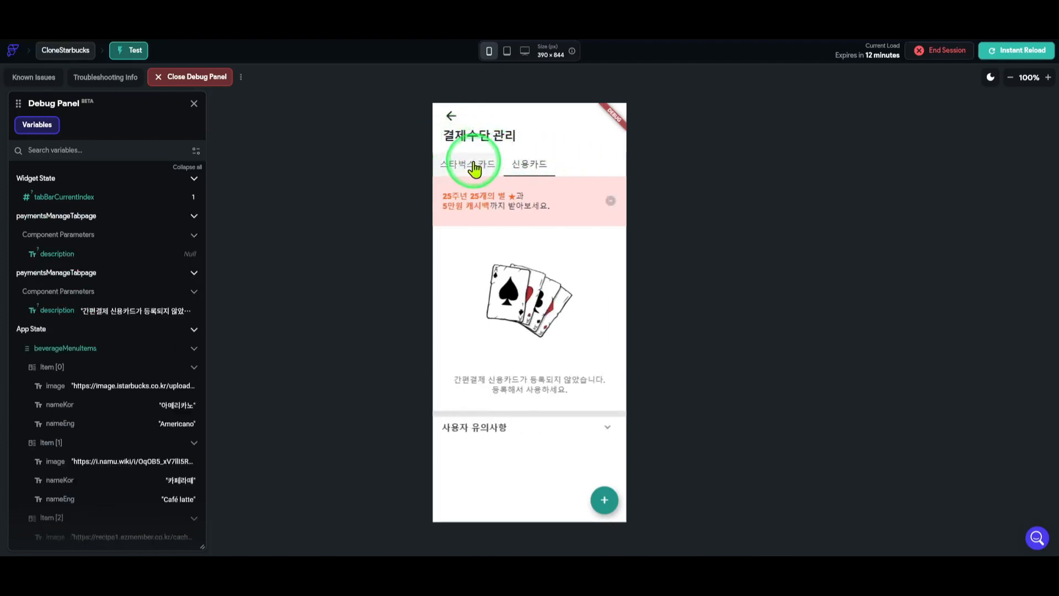
click(474, 167)
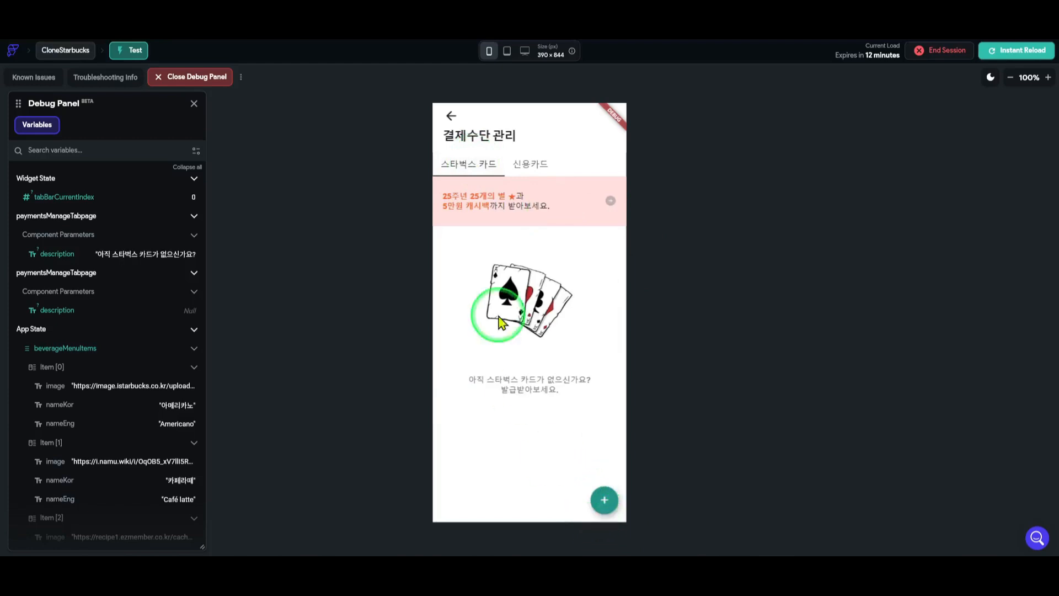
- Go back to the Pay sheet, bring up the login dialog for adding a card, and dismiss it with 확인
click(451, 118)
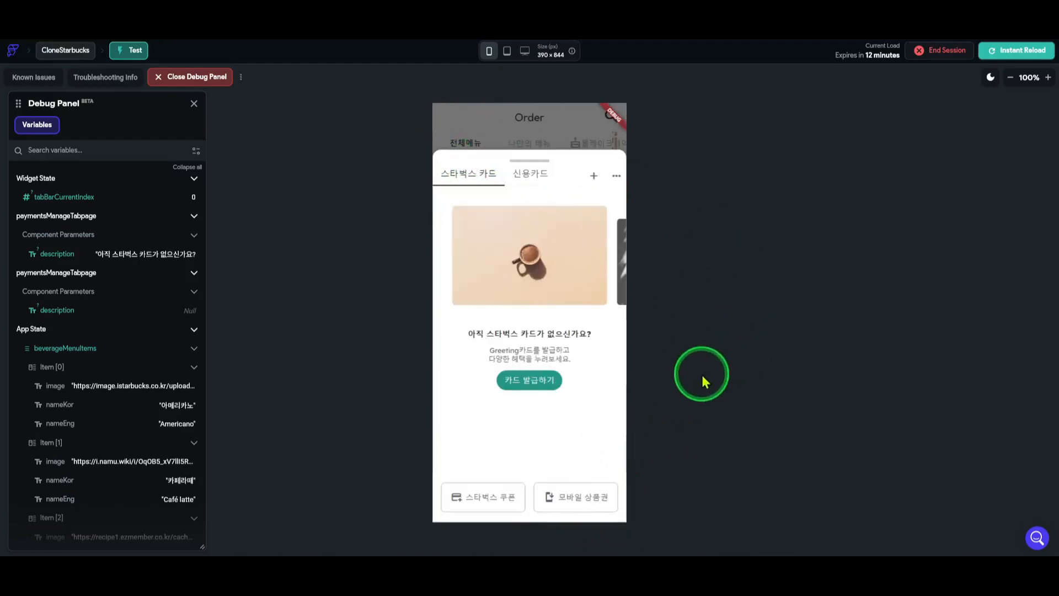
click(595, 182)
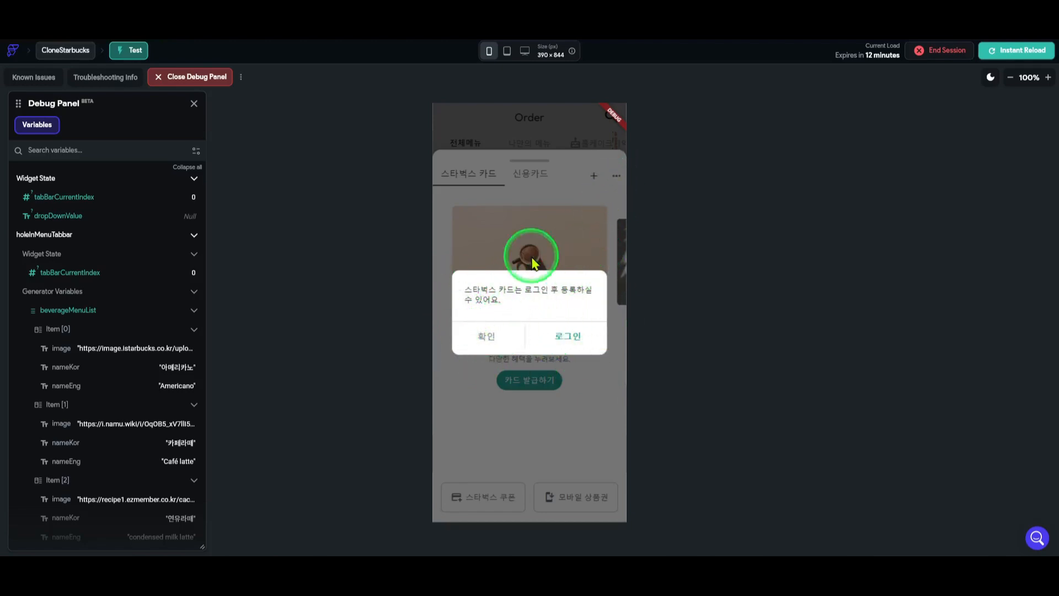
click(493, 348)
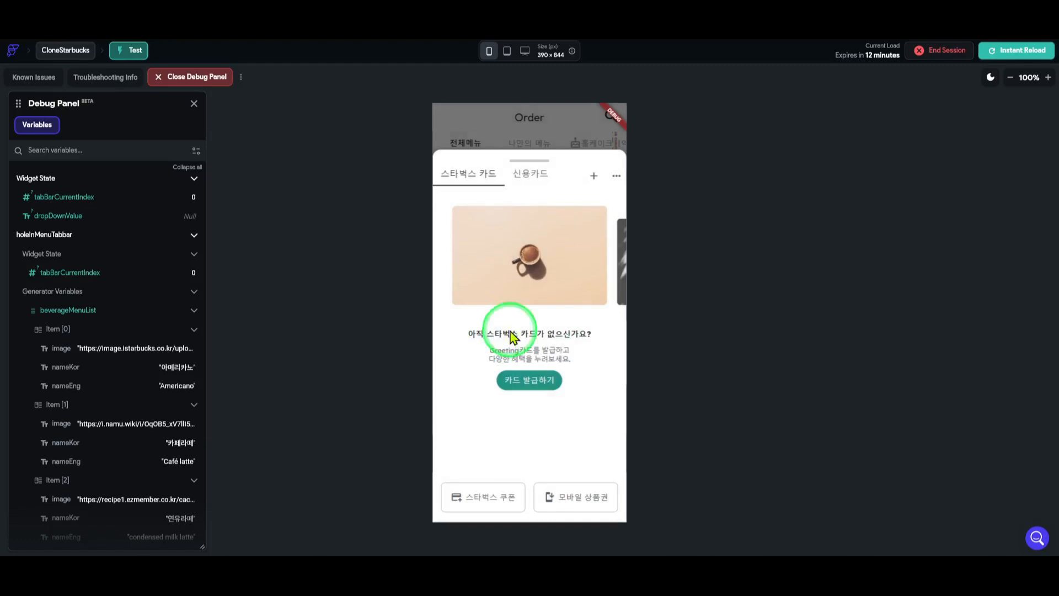
- Reopen the 결제수단 관리 page from the Pay sheet and view its 신용카드 tab, ending on 스타벅스 카드
click(617, 175)
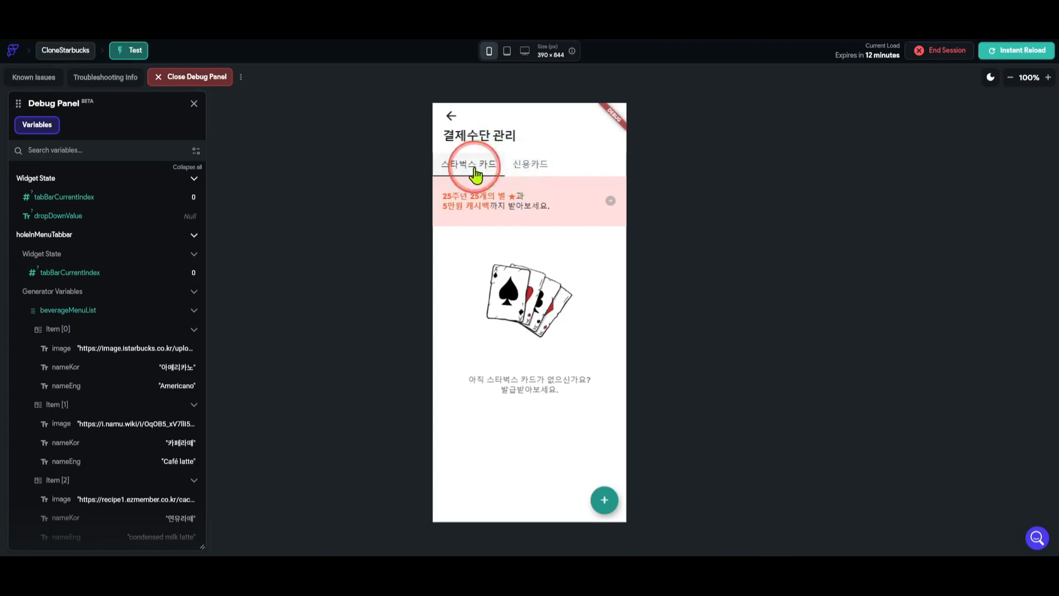
click(533, 173)
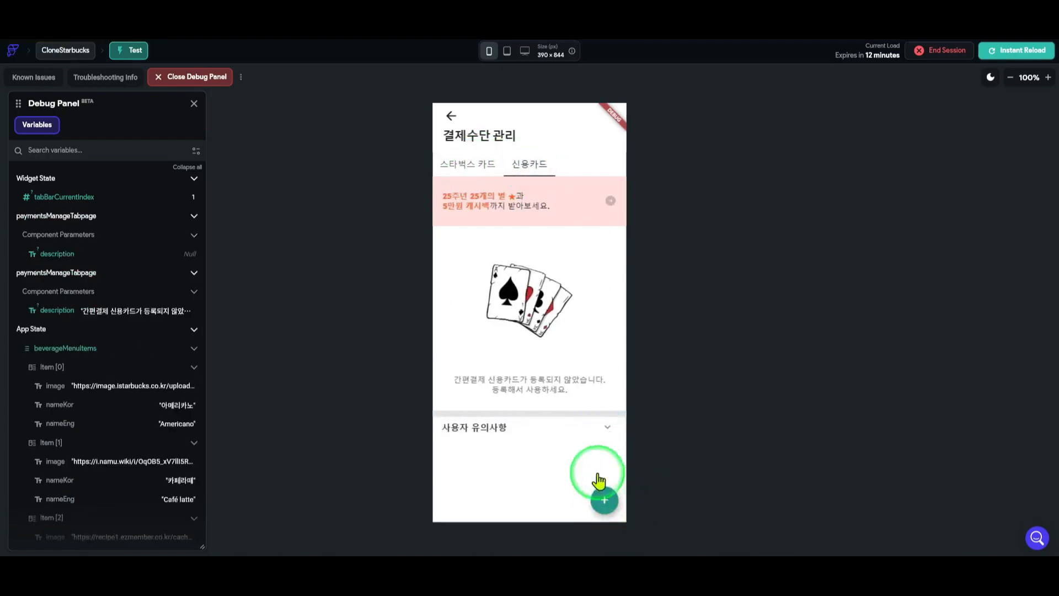
click(467, 164)
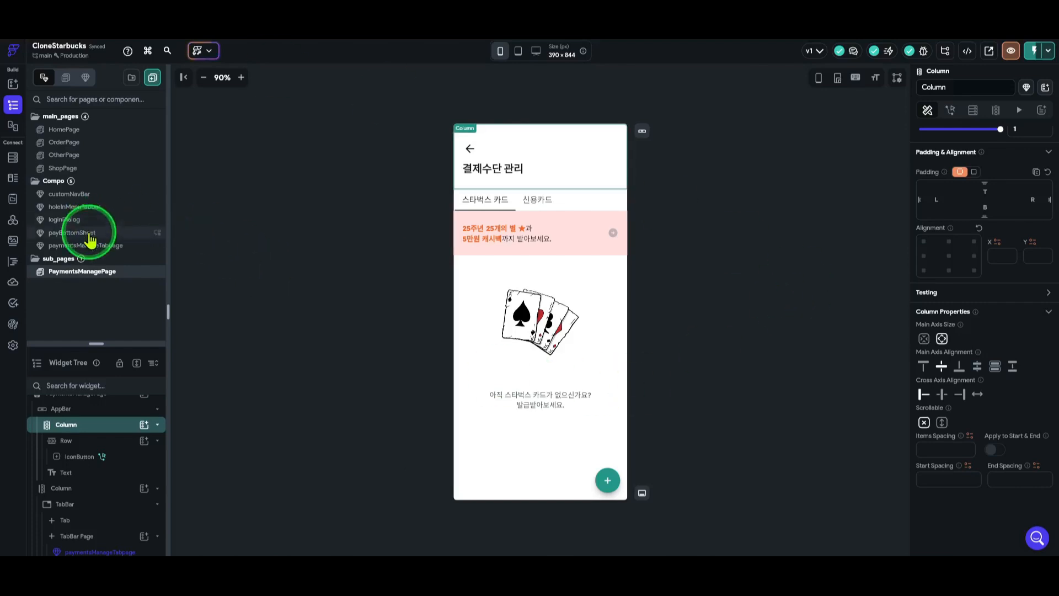
- Review the text properties of the message in the loginDialog component and view the payBottomSheet component
click(84, 220)
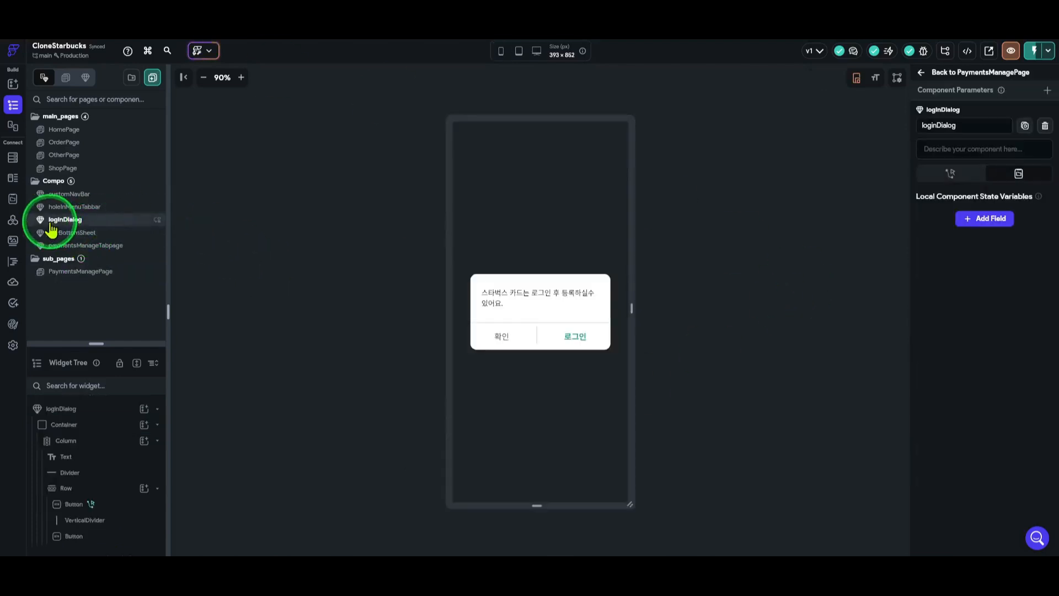
click(565, 305)
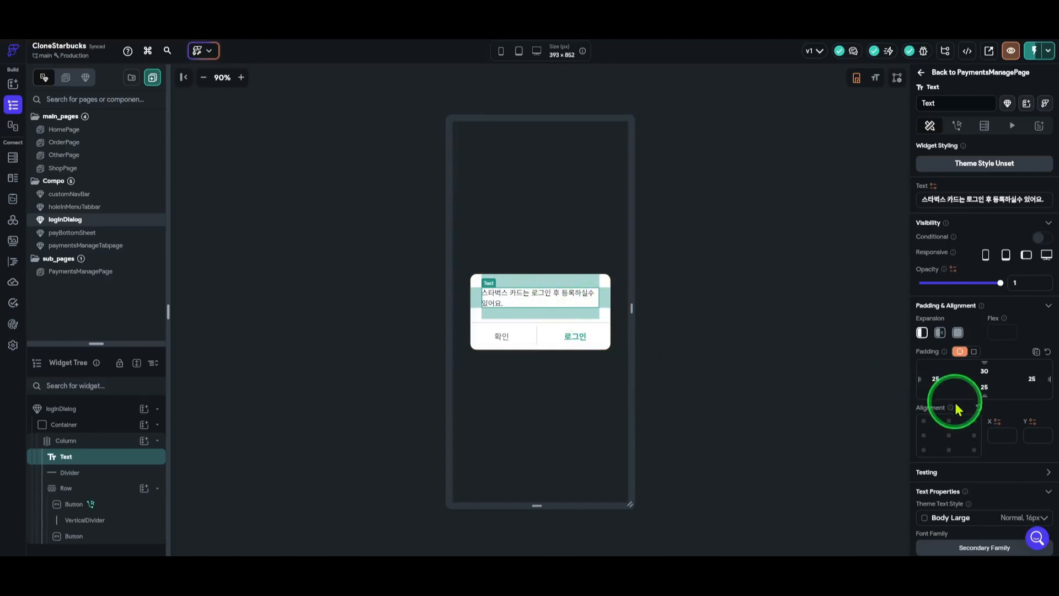
scroll(941, 407, down, 5)
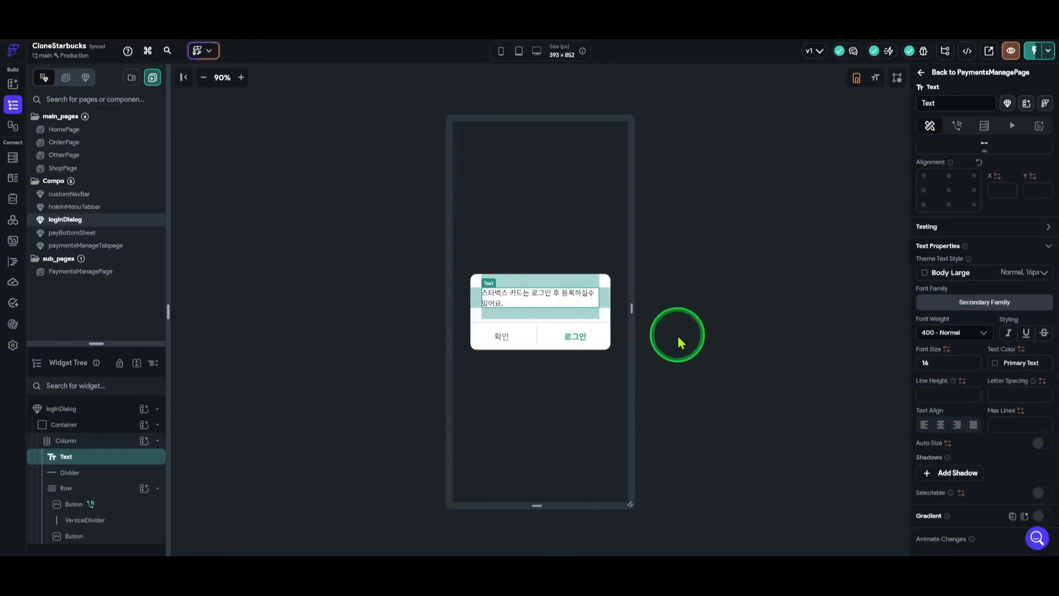
click(103, 238)
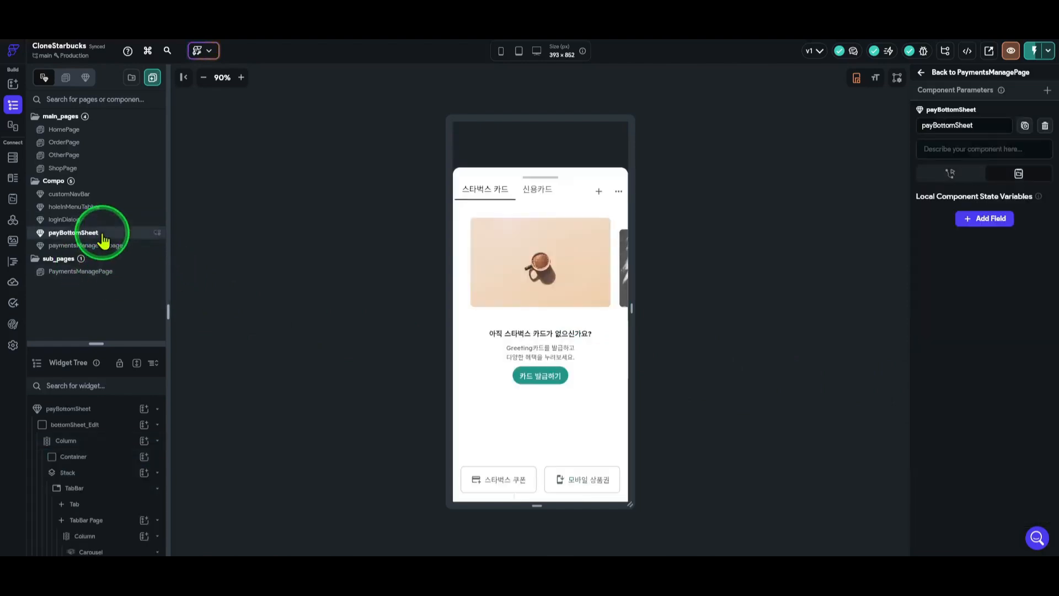
- Add an On Tap Alert Dialog action of type Custom Dialog to the floating action button on PaymentsManagePage
click(99, 275)
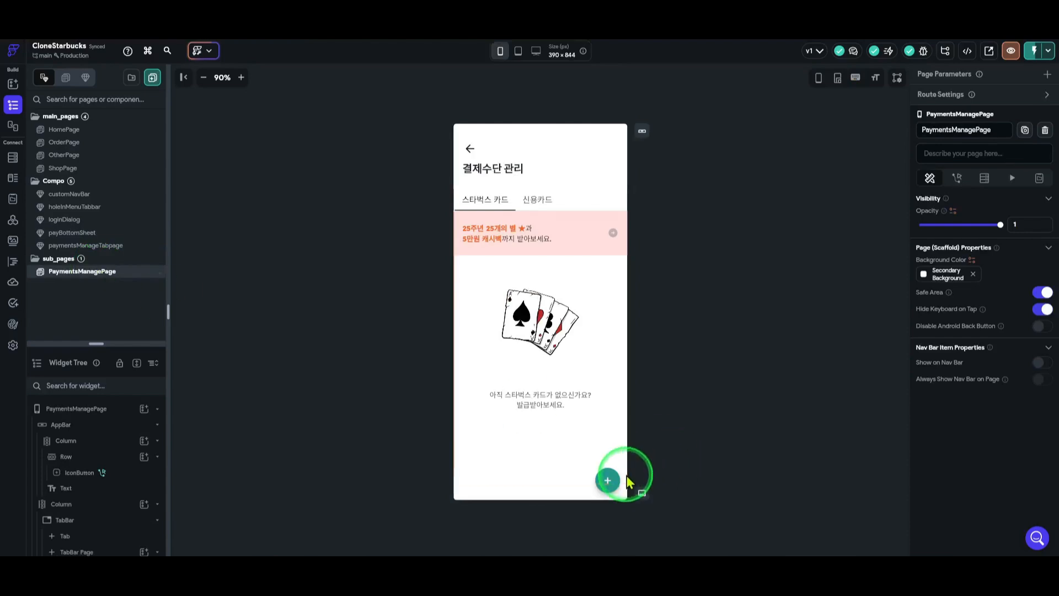
click(615, 484)
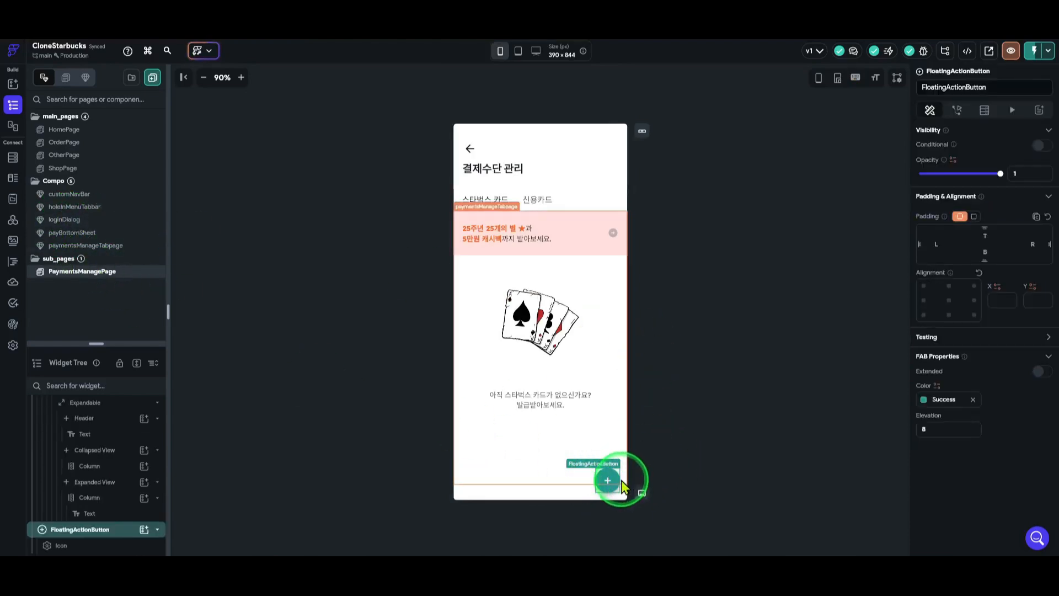
click(957, 110)
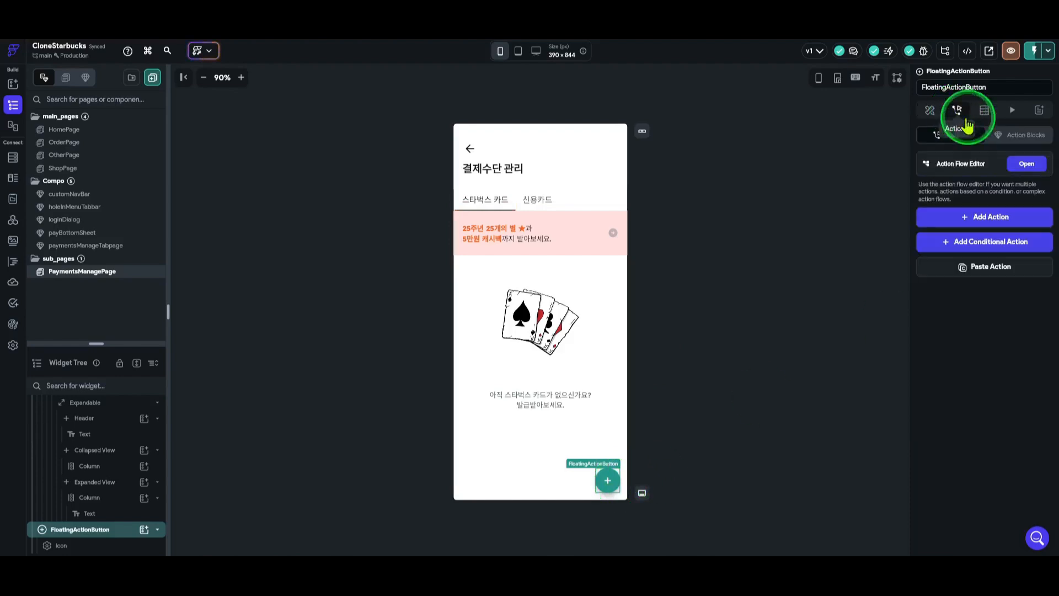
click(991, 217)
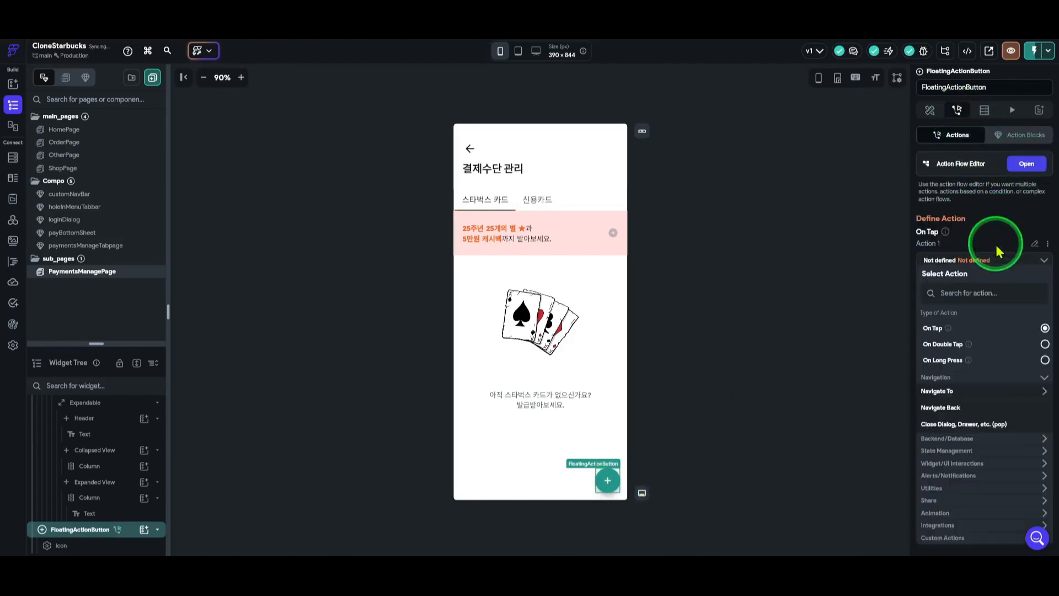
click(983, 294)
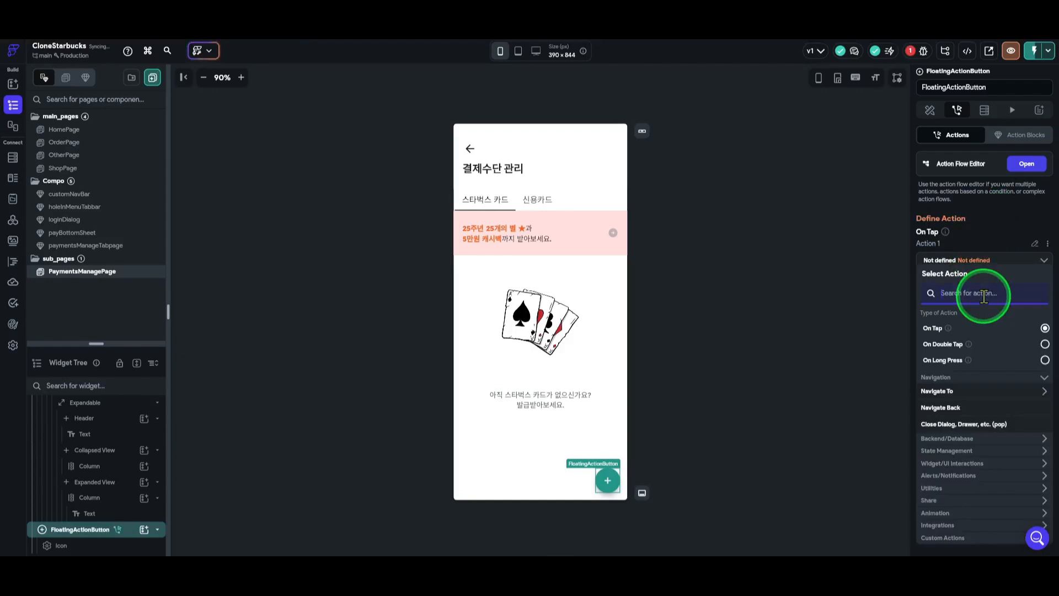
text(alert)
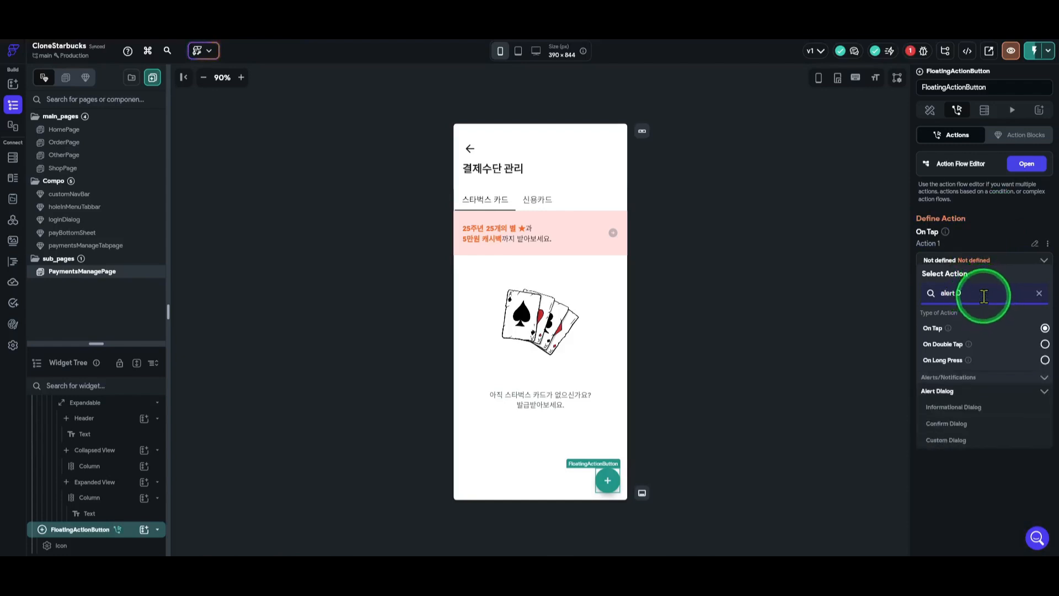
text( D)
click(948, 442)
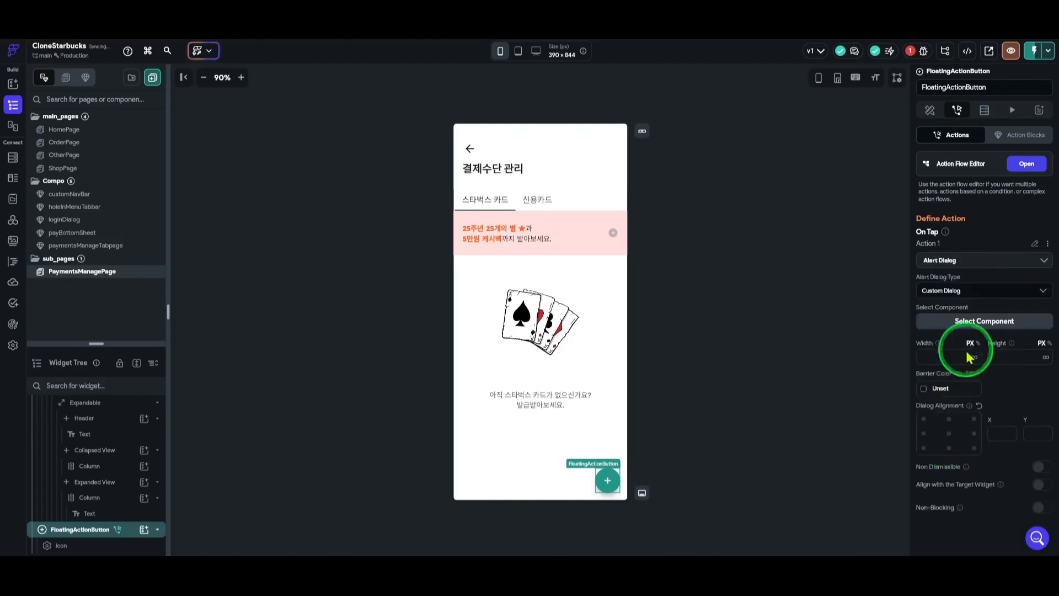
- Assign the loginDialog component to the button's custom dialog and align the dialog to the center
click(989, 322)
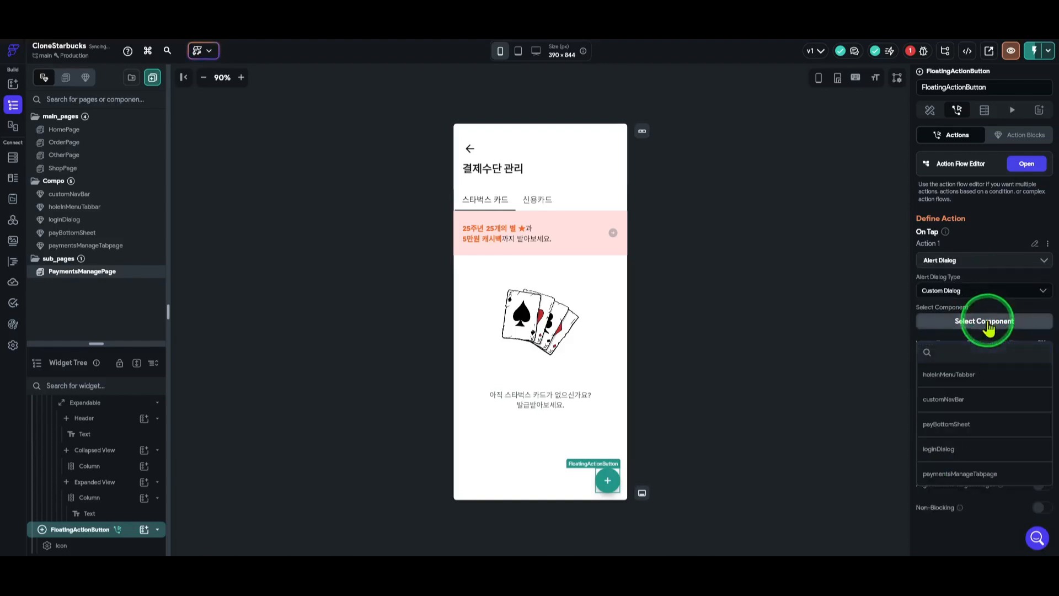
click(936, 449)
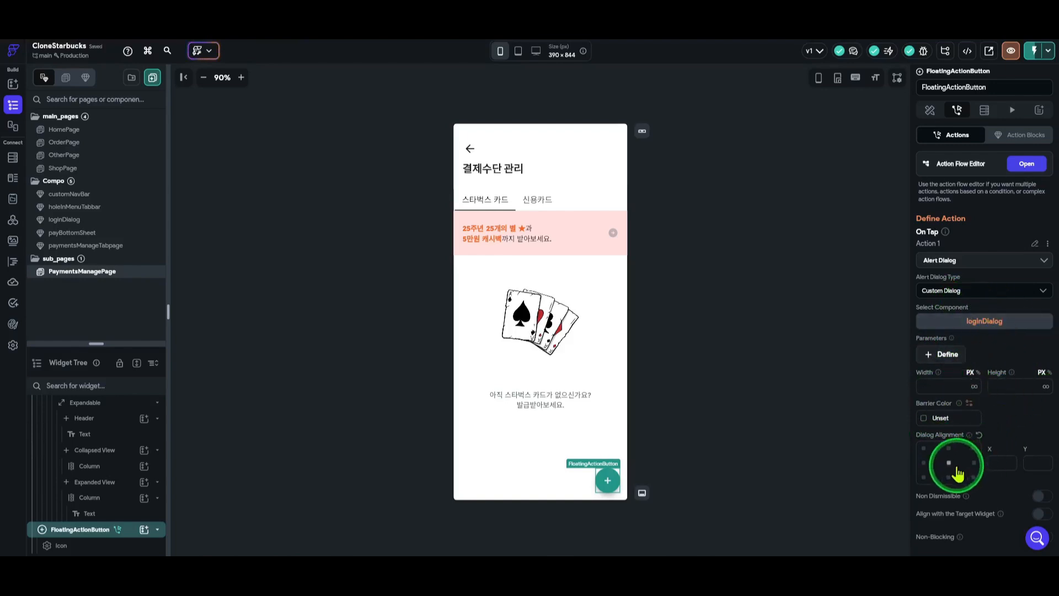
scroll(1026, 420, down, 5)
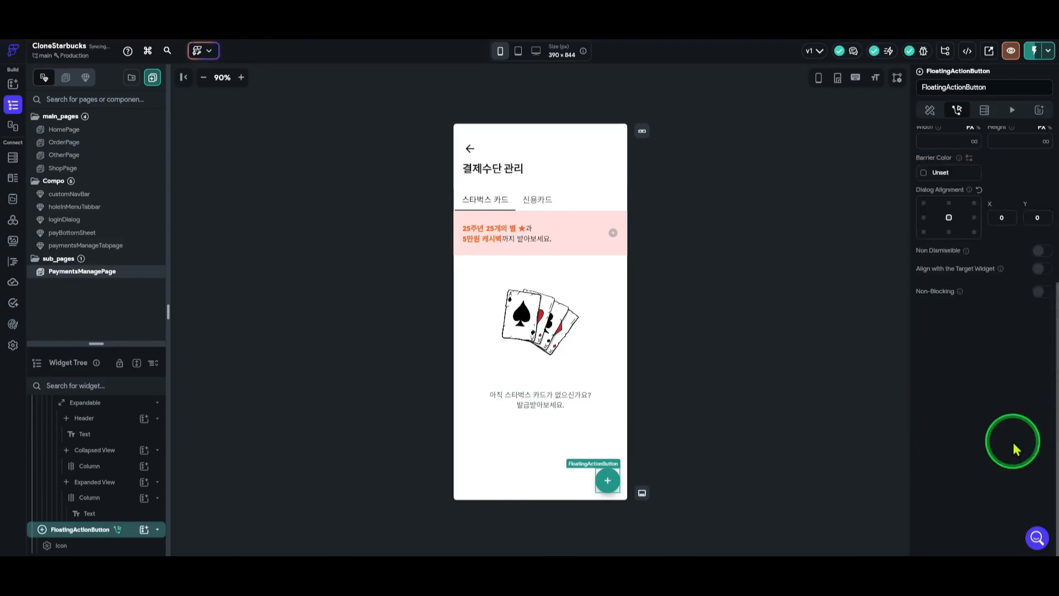
scroll(1013, 442, up, 5)
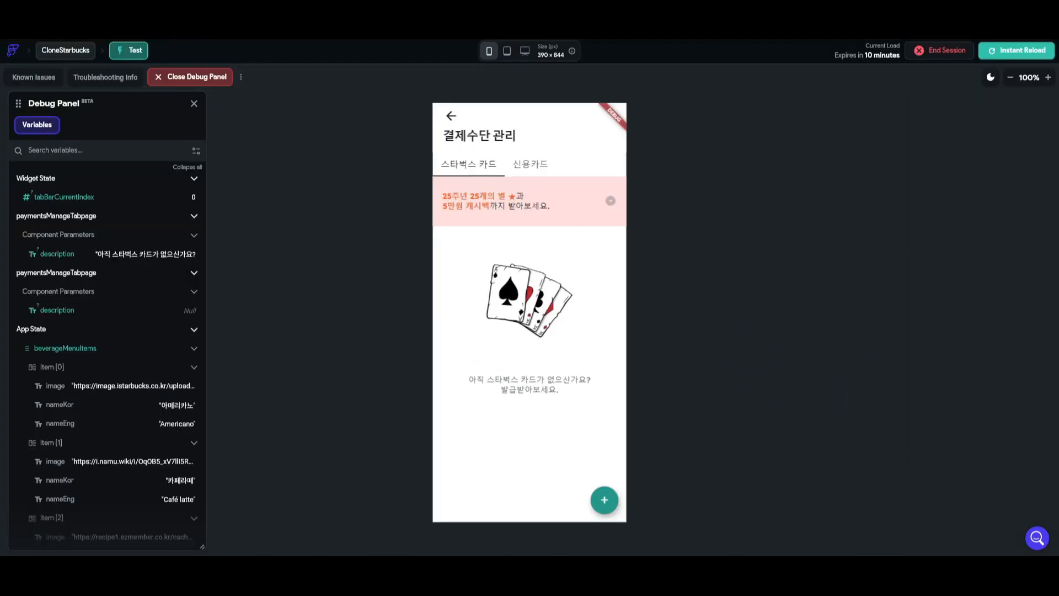
- Reload the test session, reach 결제수단 관리 from the Pay sheet, bring up the plus button's login dialog and dismiss it with 확인
click(996, 53)
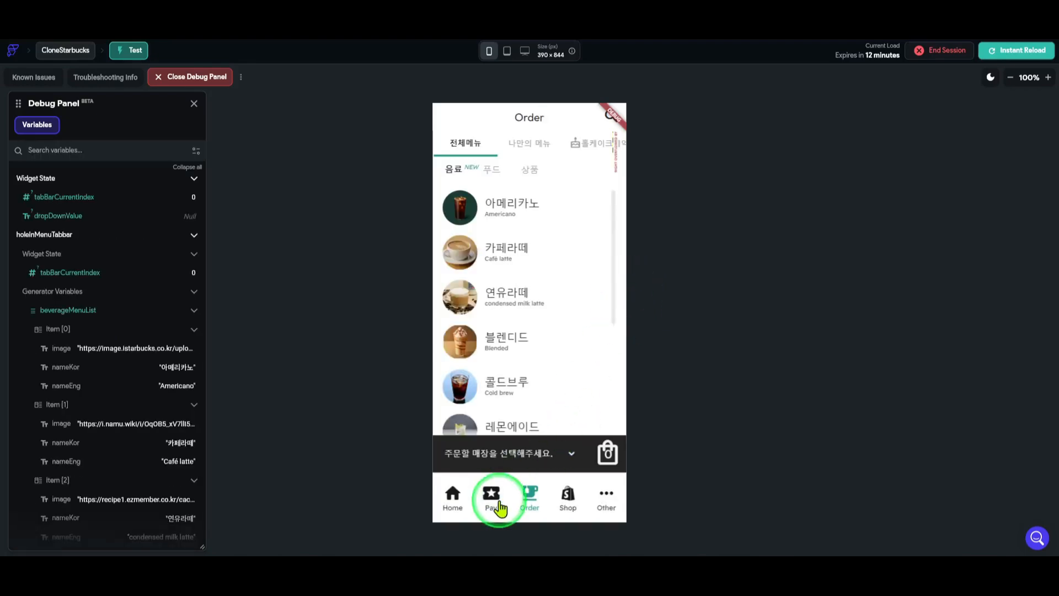
click(495, 505)
click(616, 176)
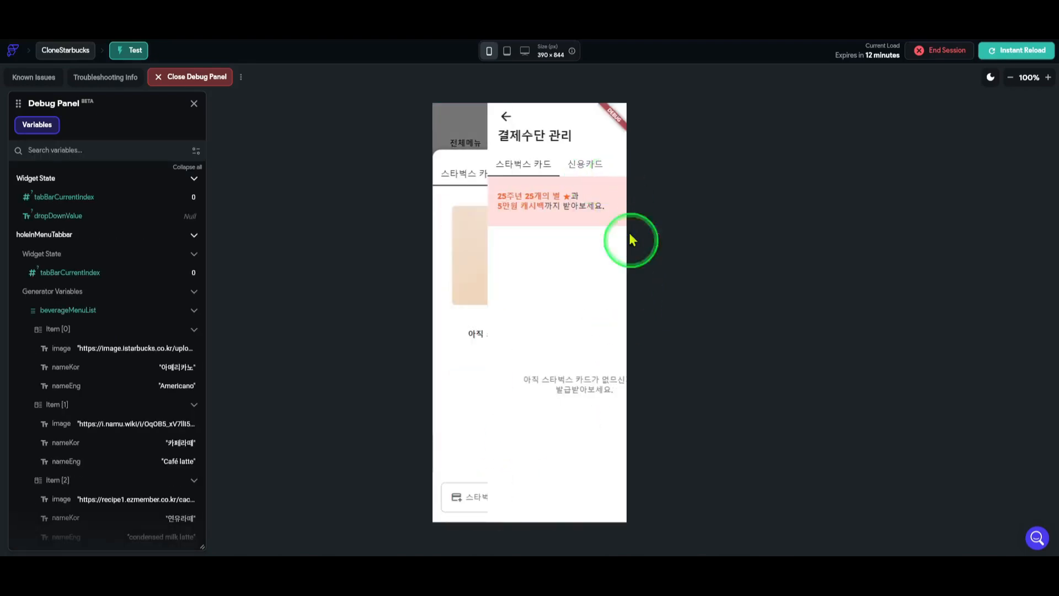
right_click(605, 503)
click(605, 503)
click(605, 503)
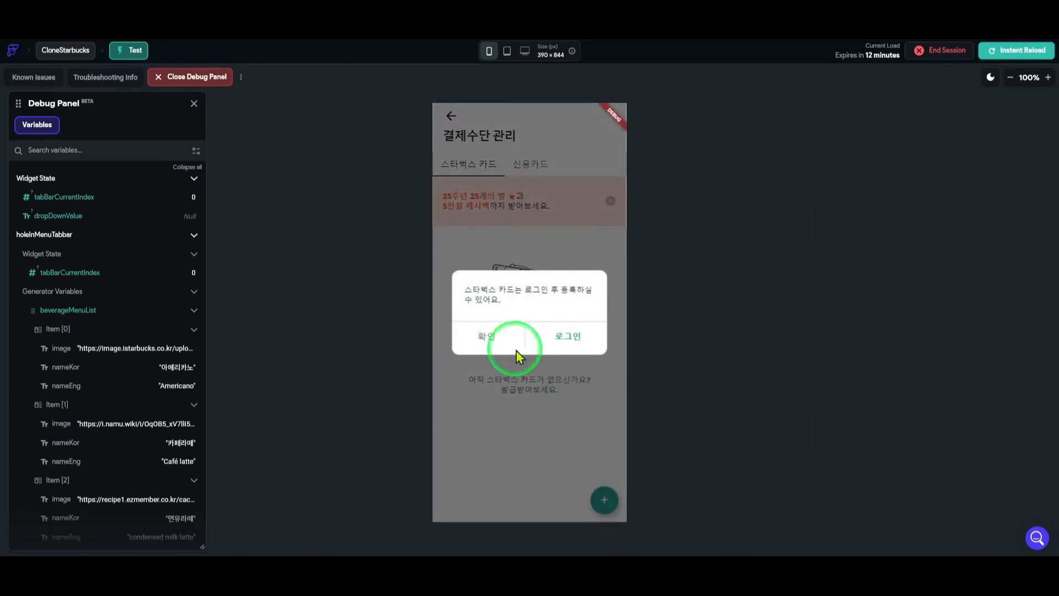
click(489, 334)
- Return to the Pay sheet, close and reopen it, check the 신용카드 tab on 결제수단 관리, and go back to the sheet
click(451, 118)
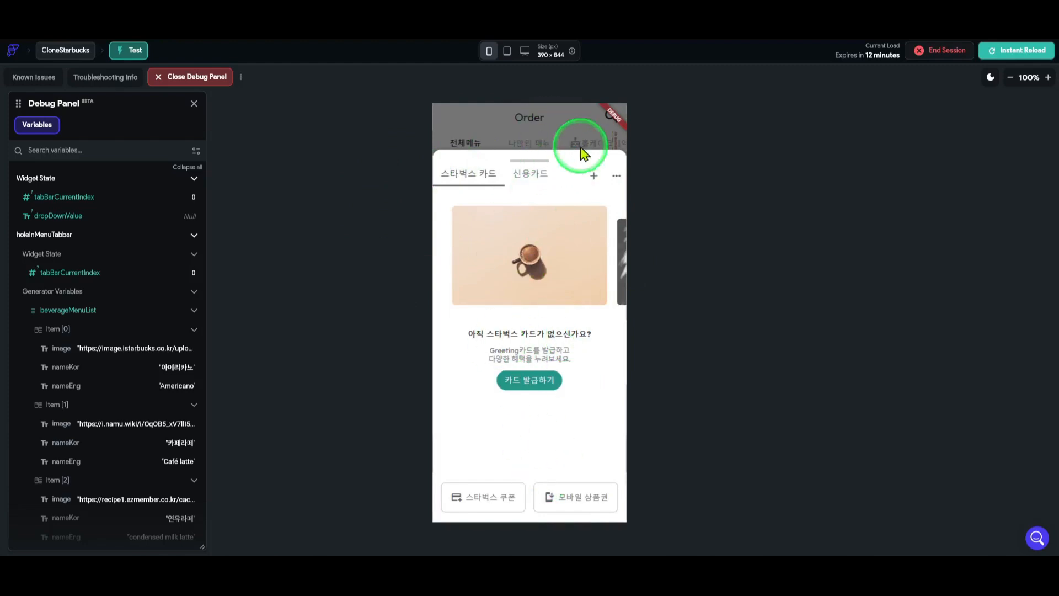
drag(533, 162, 543, 552)
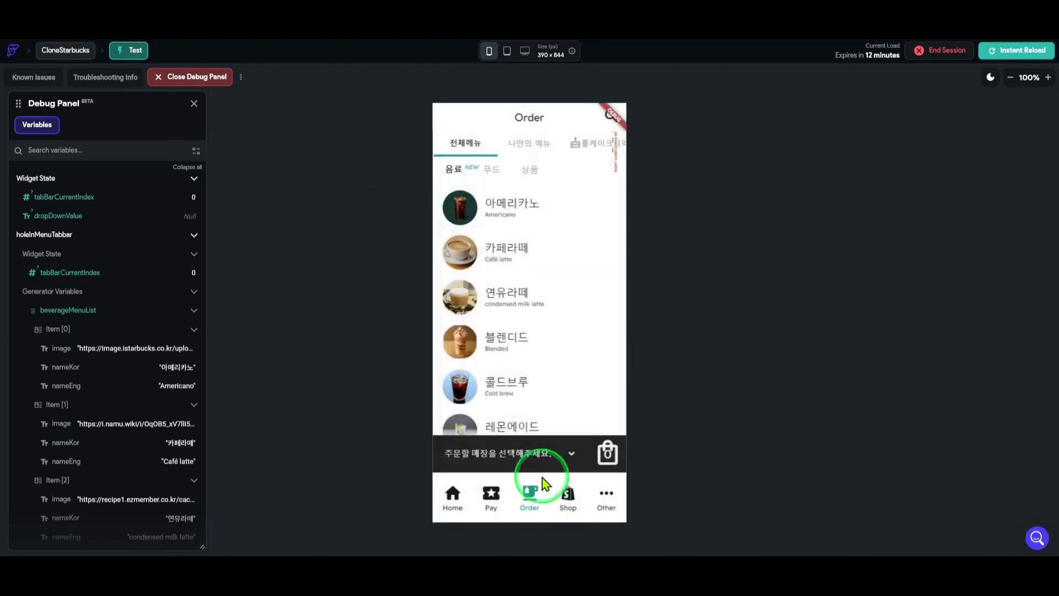
click(496, 501)
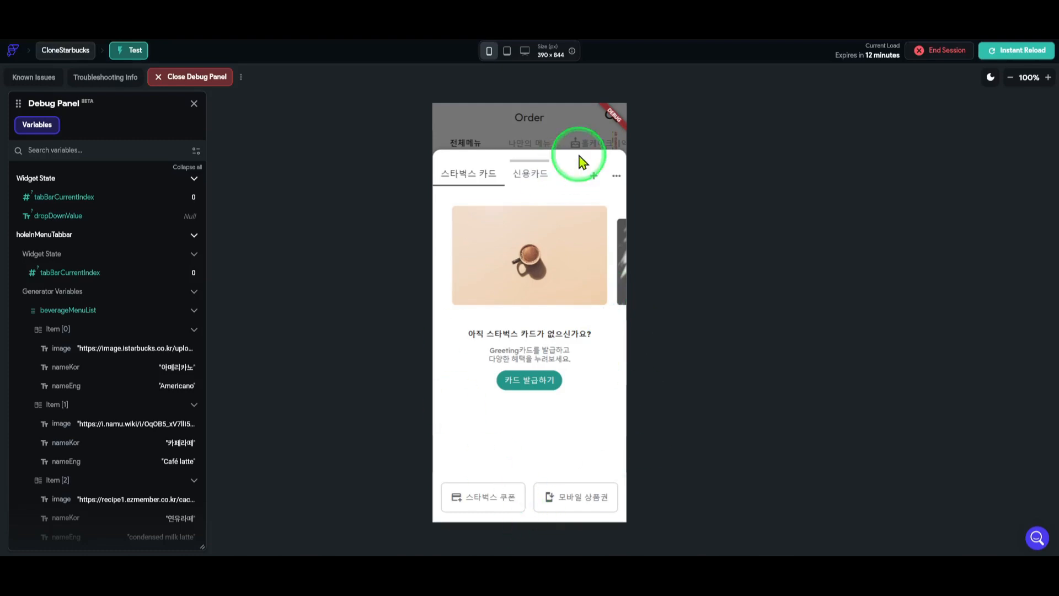
click(616, 177)
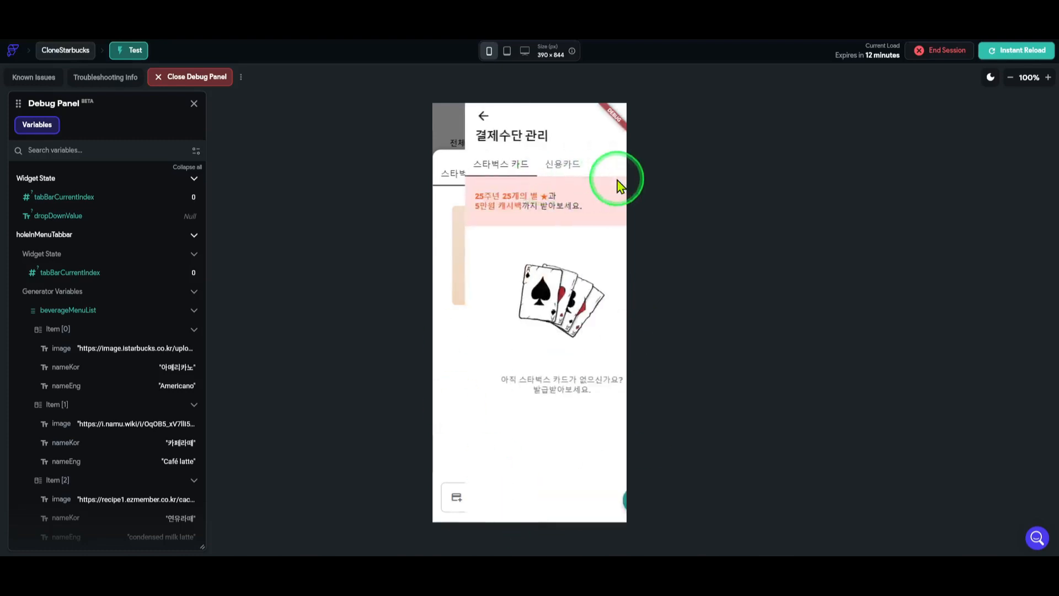
click(532, 164)
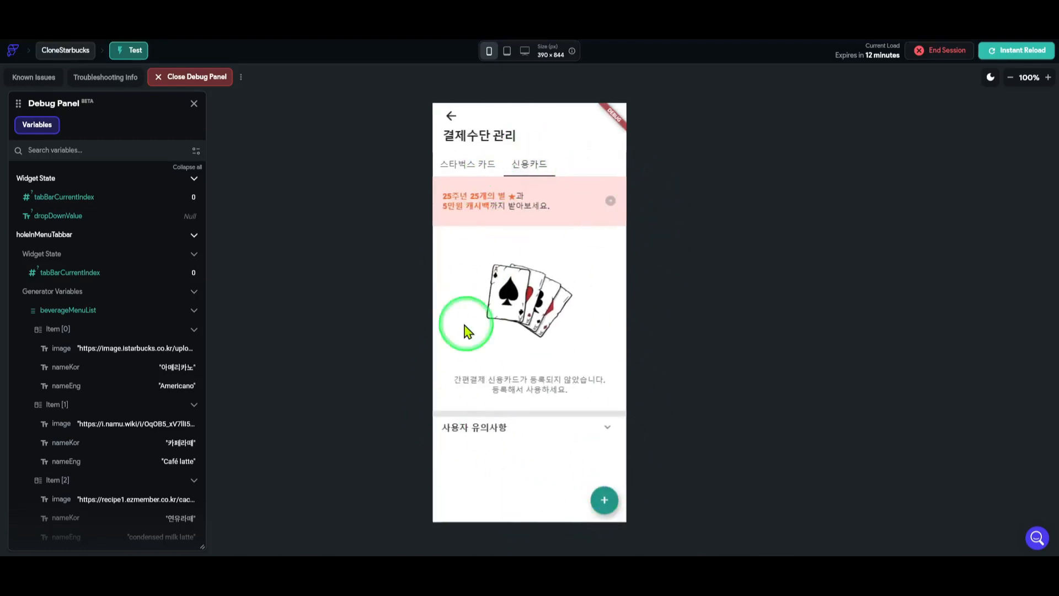
click(451, 115)
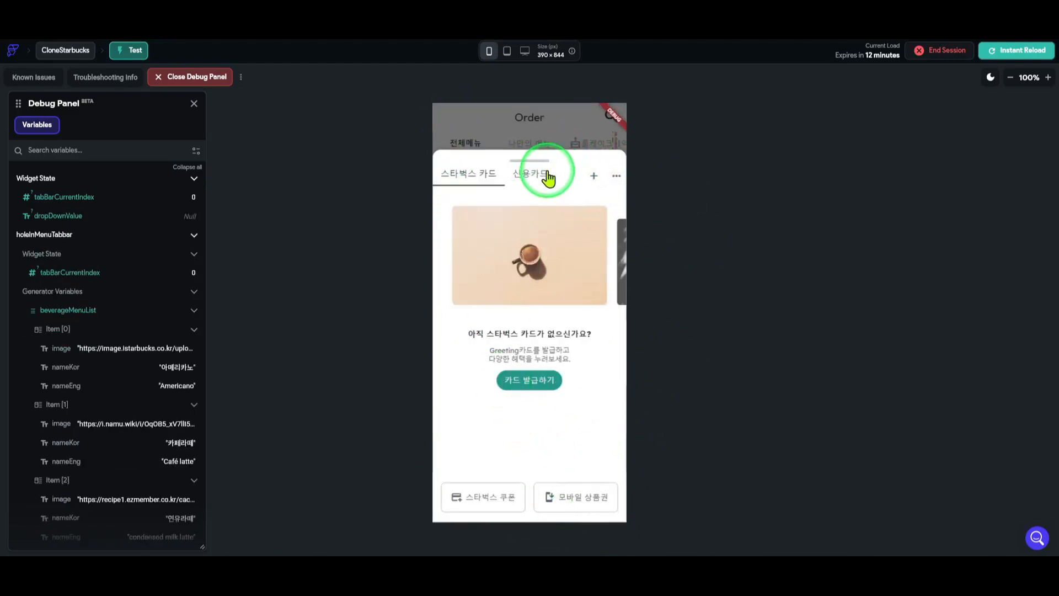
- Test the 모바일 상품권 and 스타벅스 쿠폰 buttons on the Pay sheet and view its 신용카드 and 스타벅스 카드 tabs
click(582, 498)
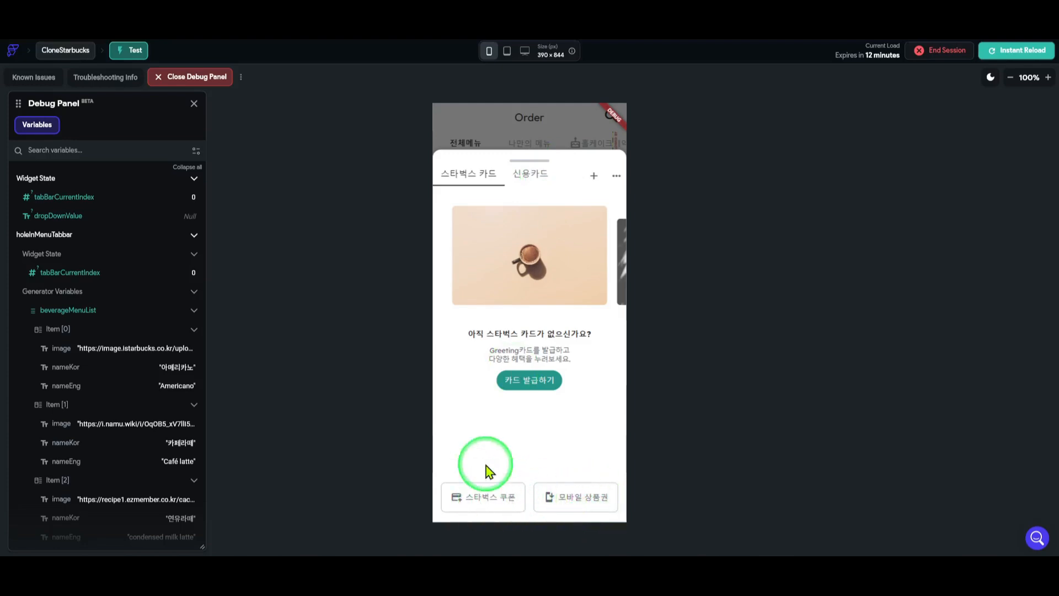
click(497, 496)
click(587, 493)
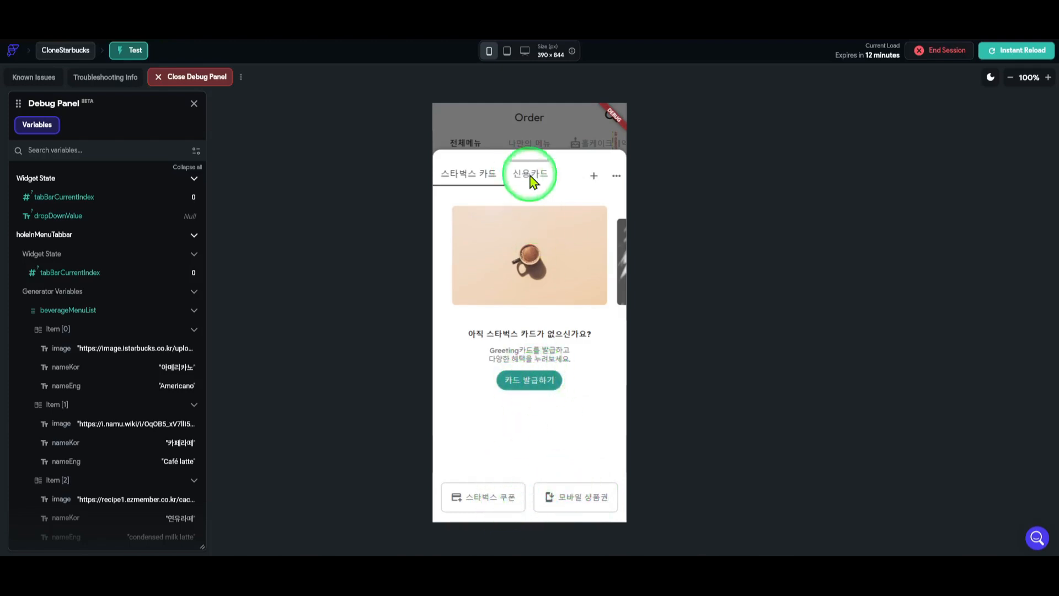
click(508, 182)
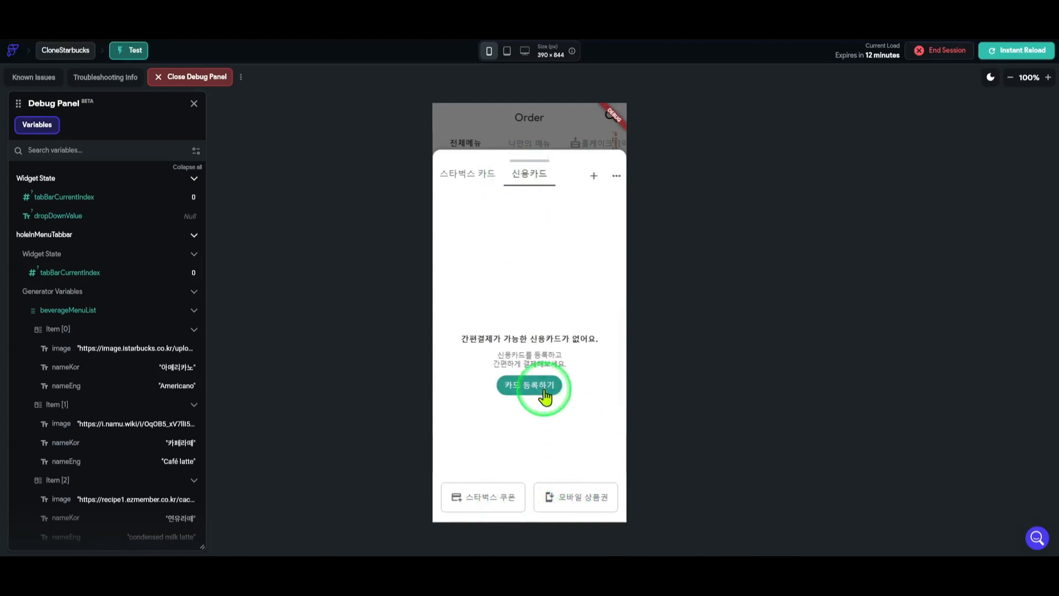
click(477, 180)
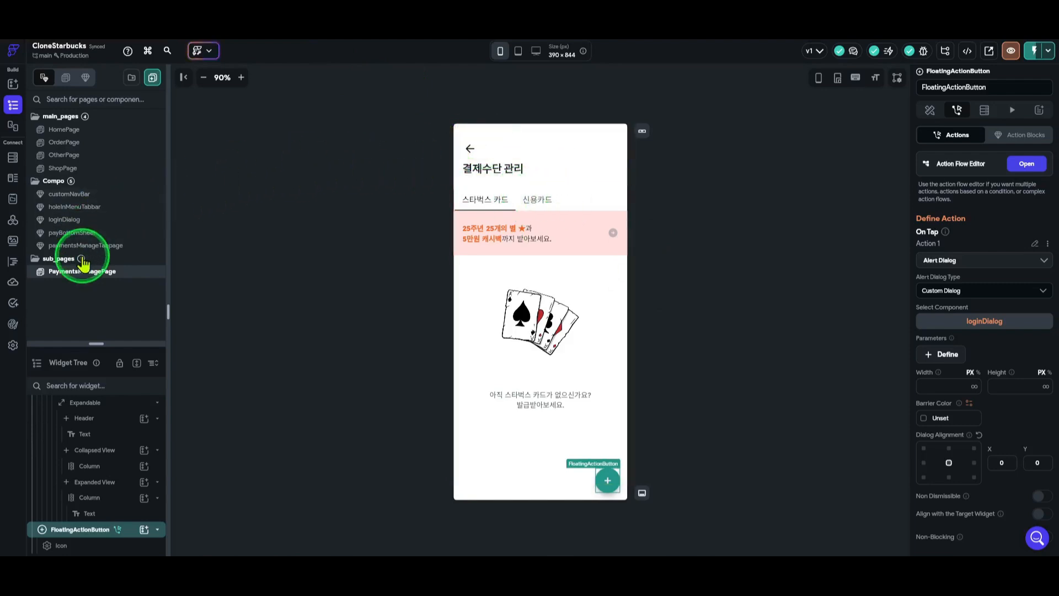
- In the editor, open the payBottomSheet component and show the action settings of its 카드 발급하기 button
click(98, 226)
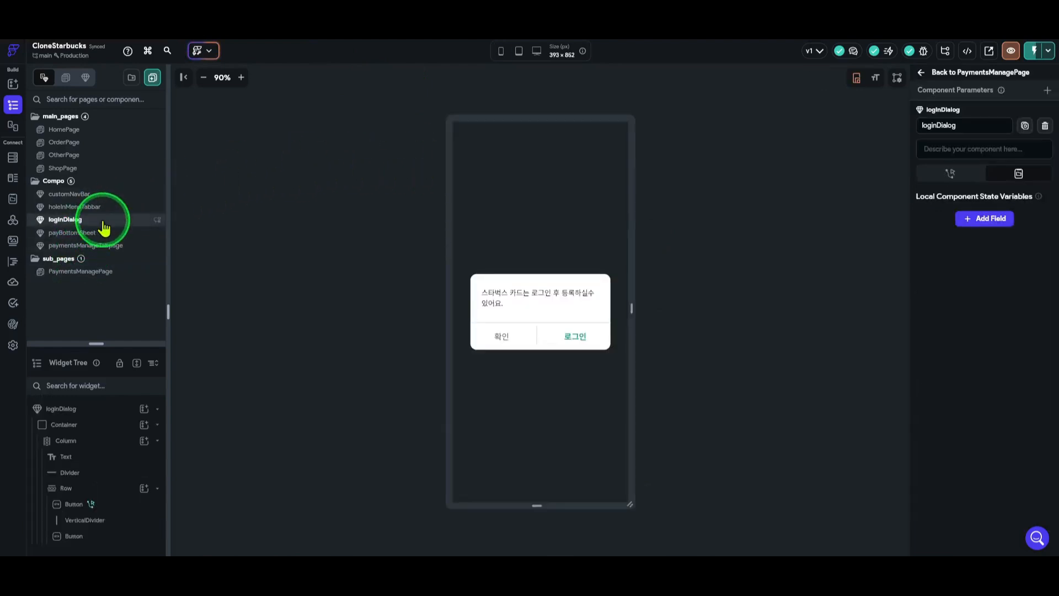
click(98, 271)
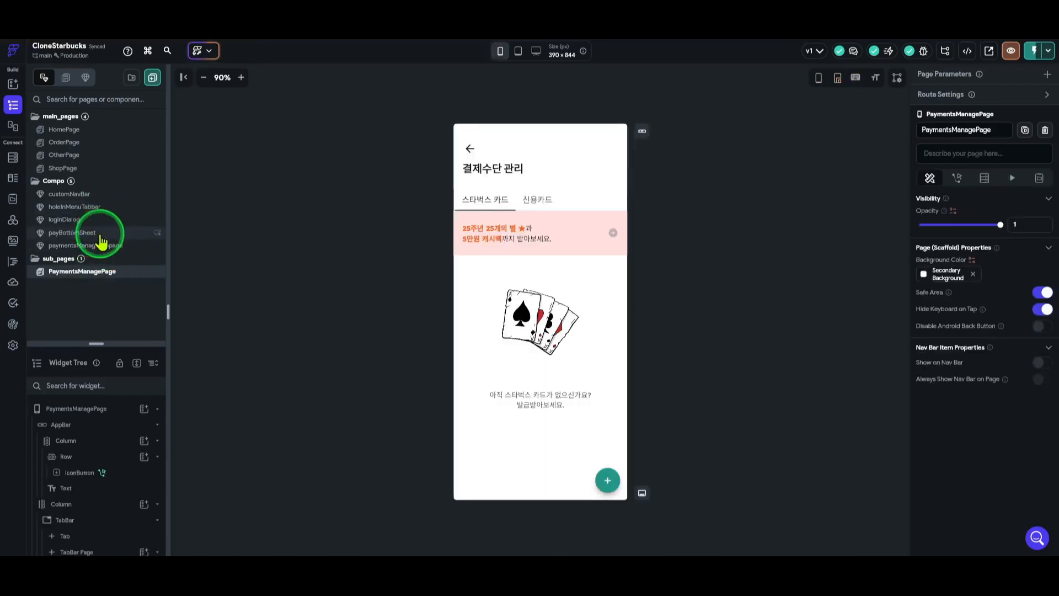
click(99, 234)
click(485, 288)
click(541, 377)
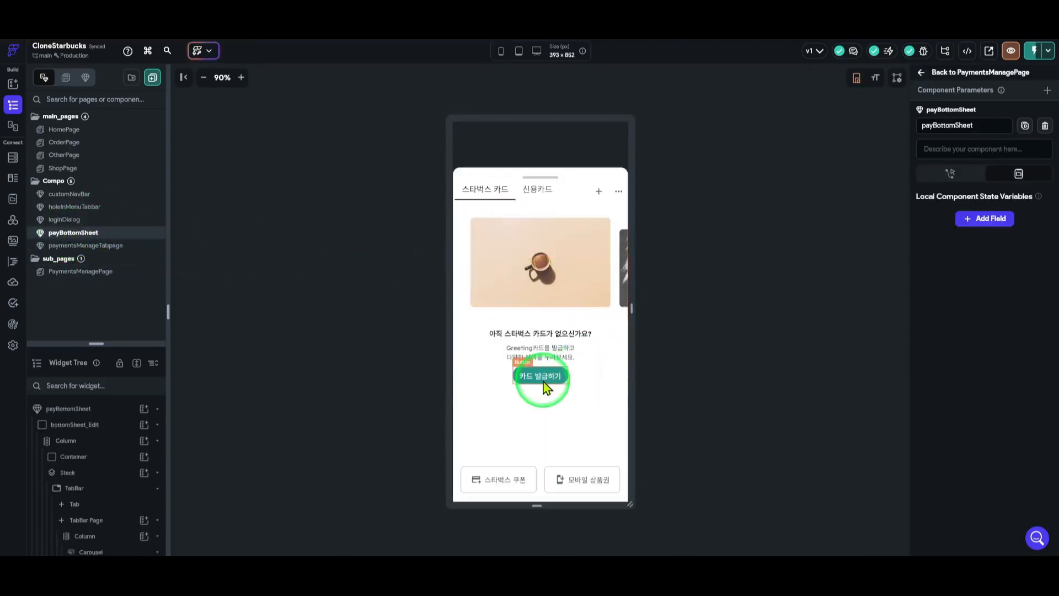
click(957, 126)
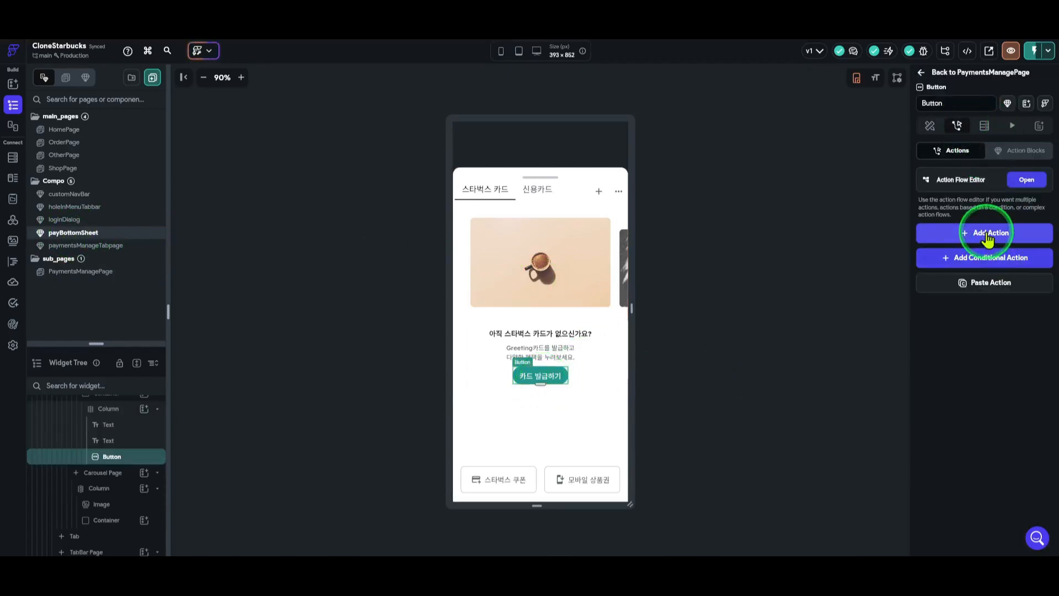
- Copy the loginDialog alert action from the floating action button on PaymentsManagePage
click(100, 276)
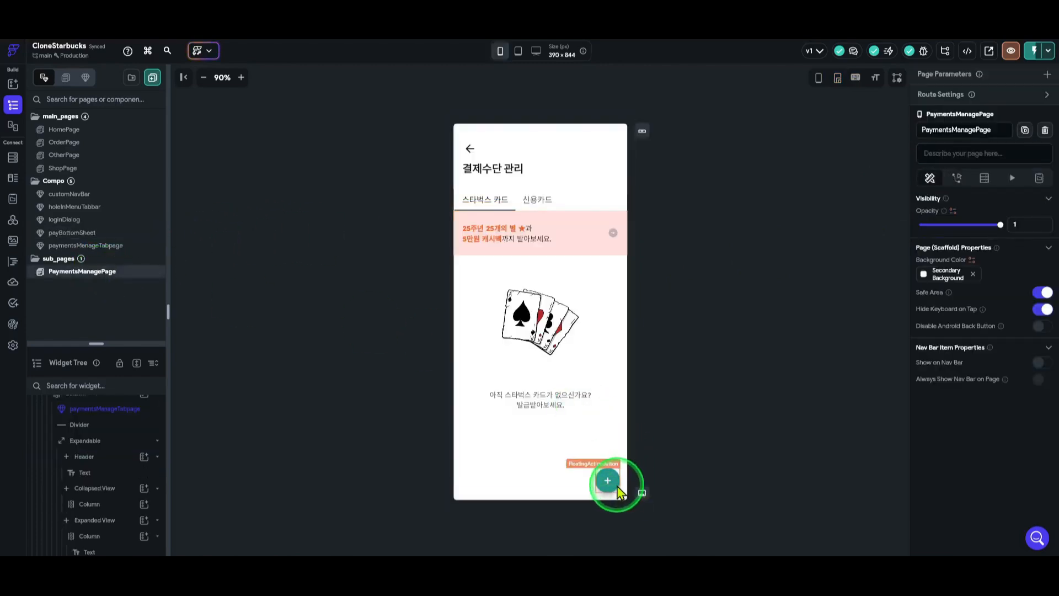
click(607, 481)
click(1047, 246)
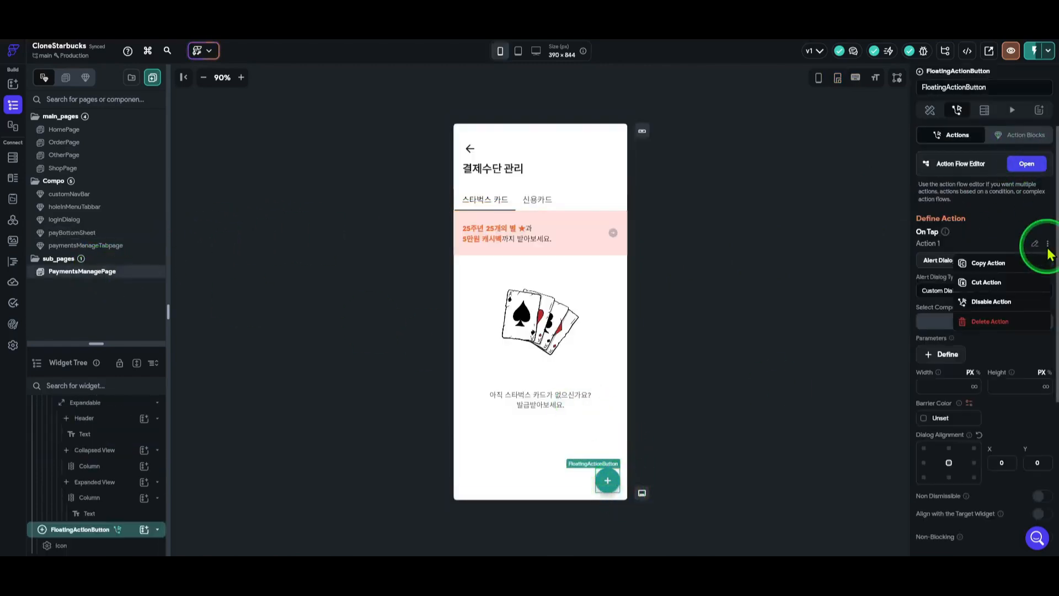
click(991, 267)
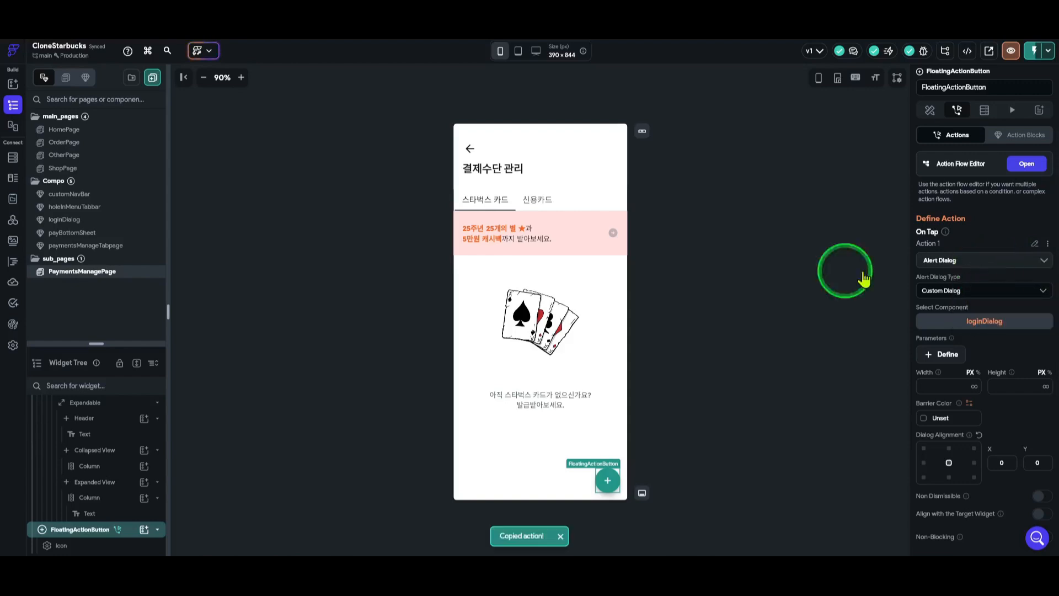
- In the payBottomSheet component, paste the copied loginDialog alert action onto the 카드 발급하기 button
click(118, 236)
click(546, 375)
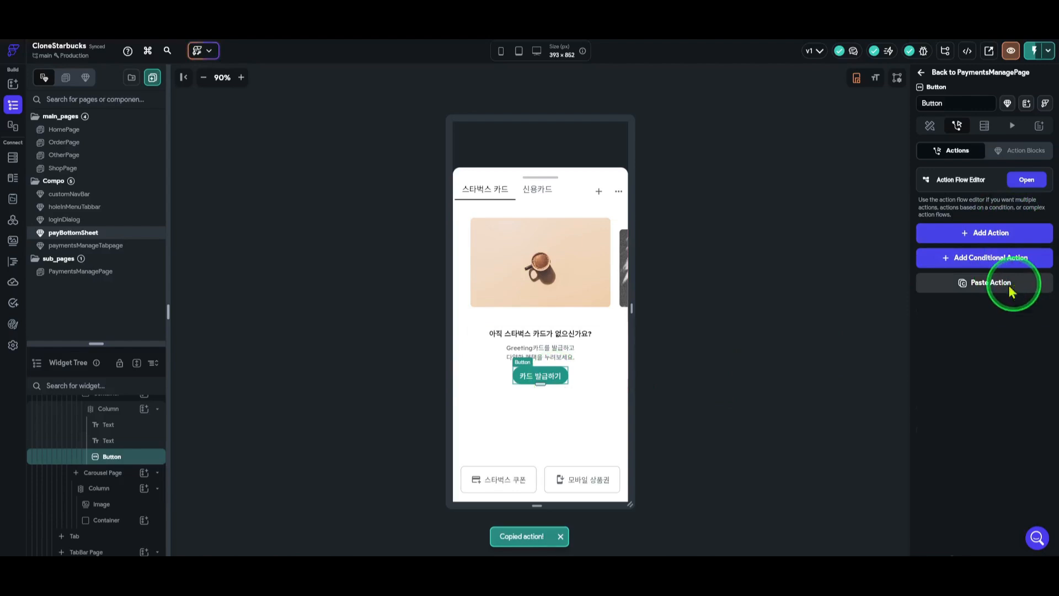
click(1011, 290)
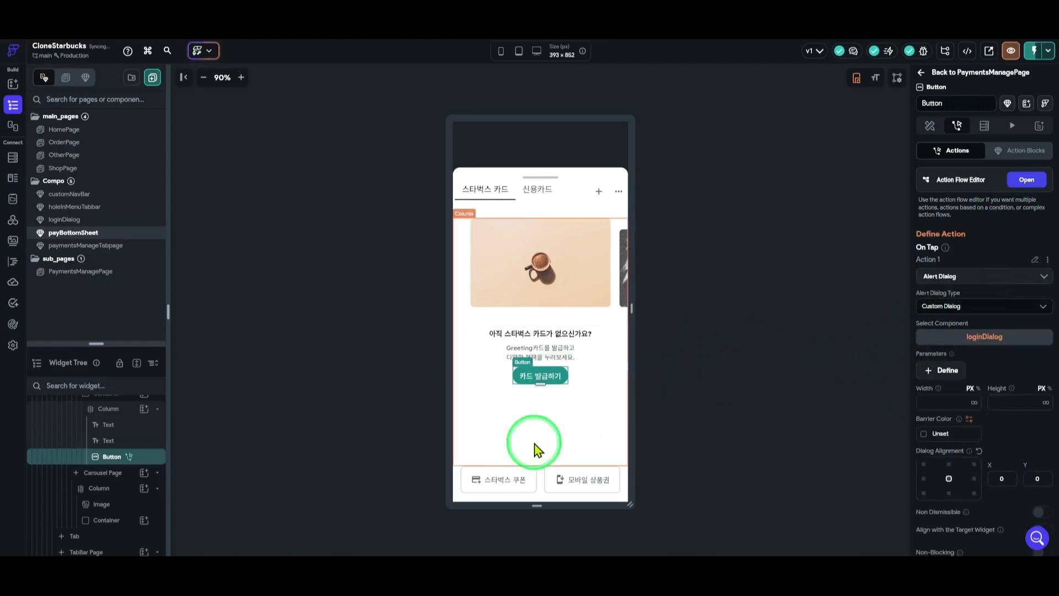
- Paste the copied loginDialog action onto the 스타벅스 쿠폰 and 모바일 상품권 buttons of payBottomSheet
click(501, 480)
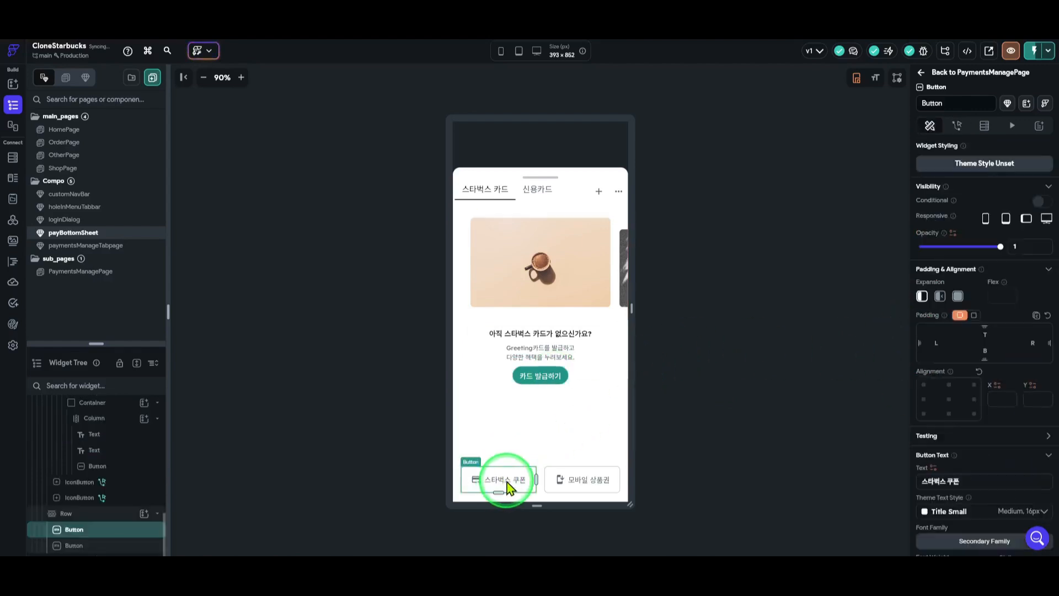
click(957, 131)
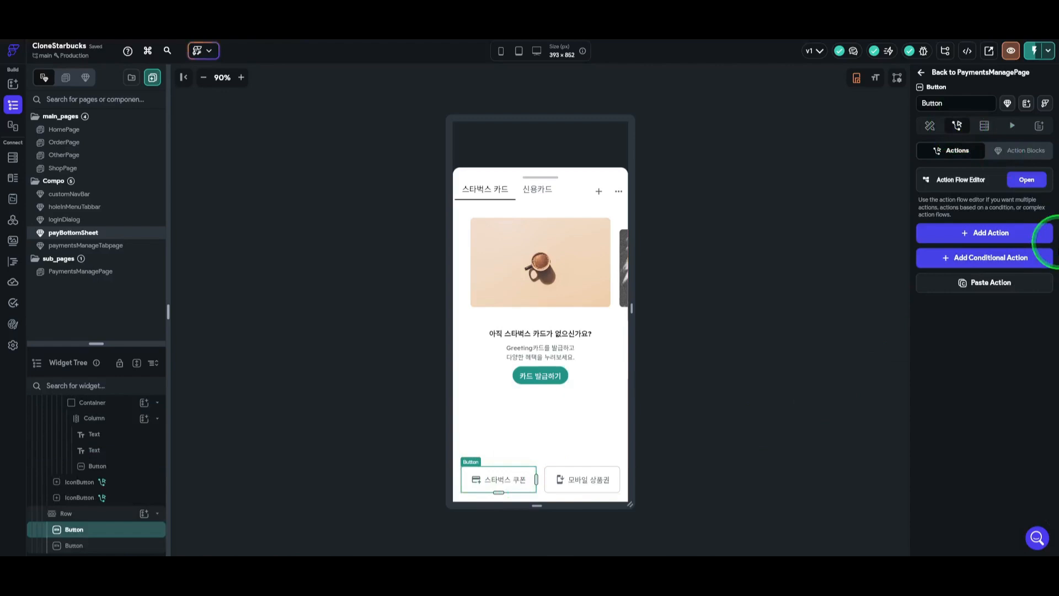
click(1005, 288)
click(614, 489)
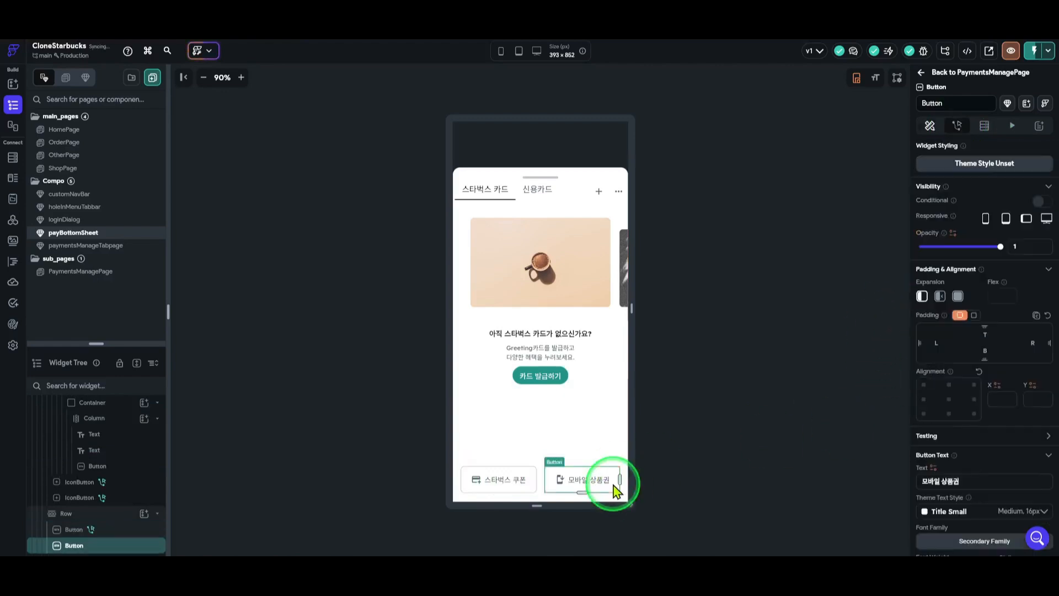
click(957, 126)
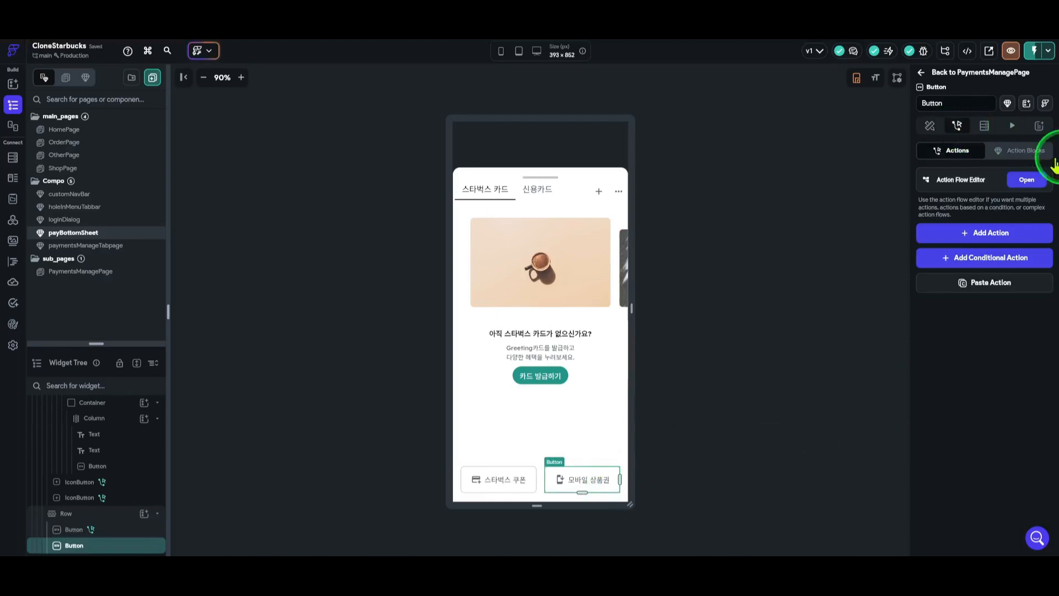
click(1023, 286)
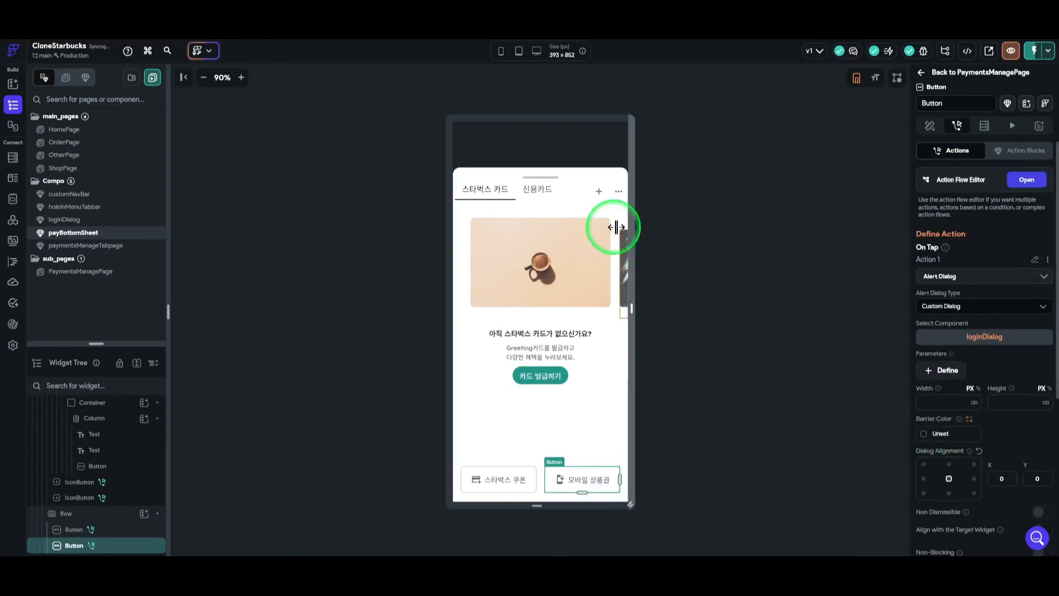
- On the 신용카드 tab of payBottomSheet, paste the copied loginDialog action onto the 카드 등록하기 button
click(534, 190)
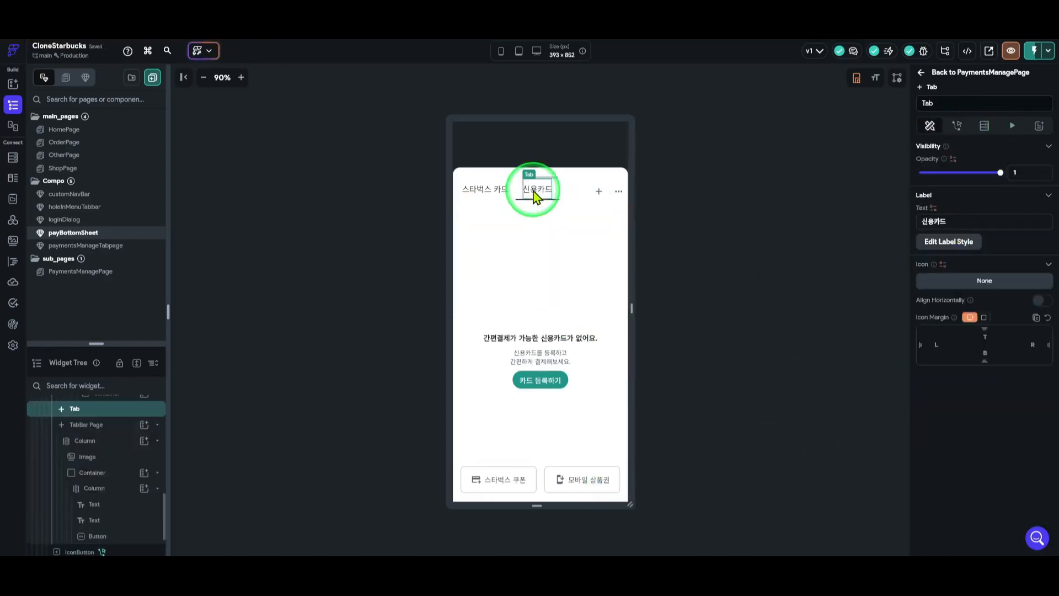
click(554, 390)
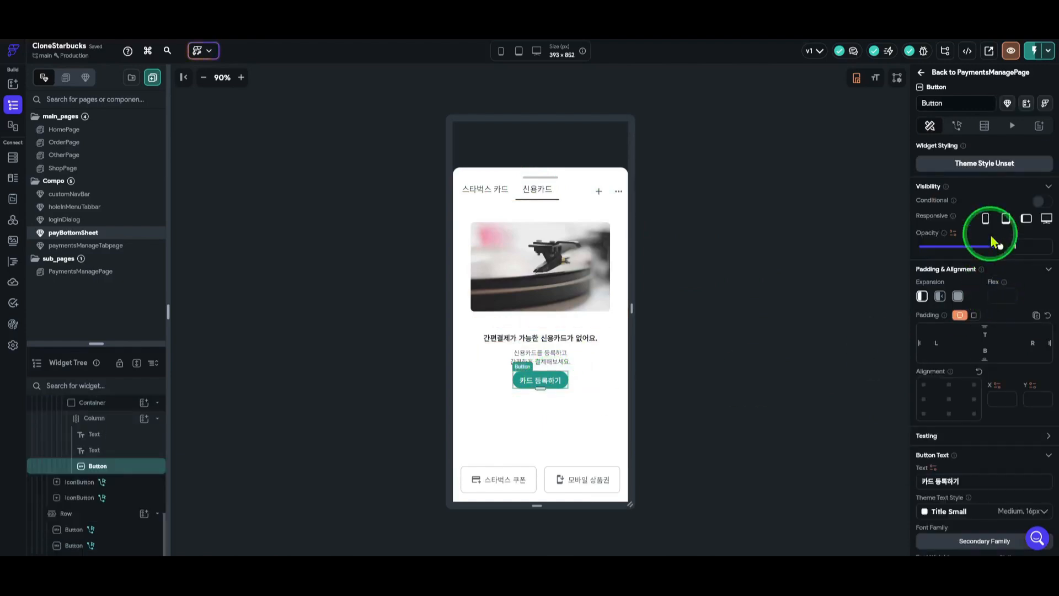
click(957, 128)
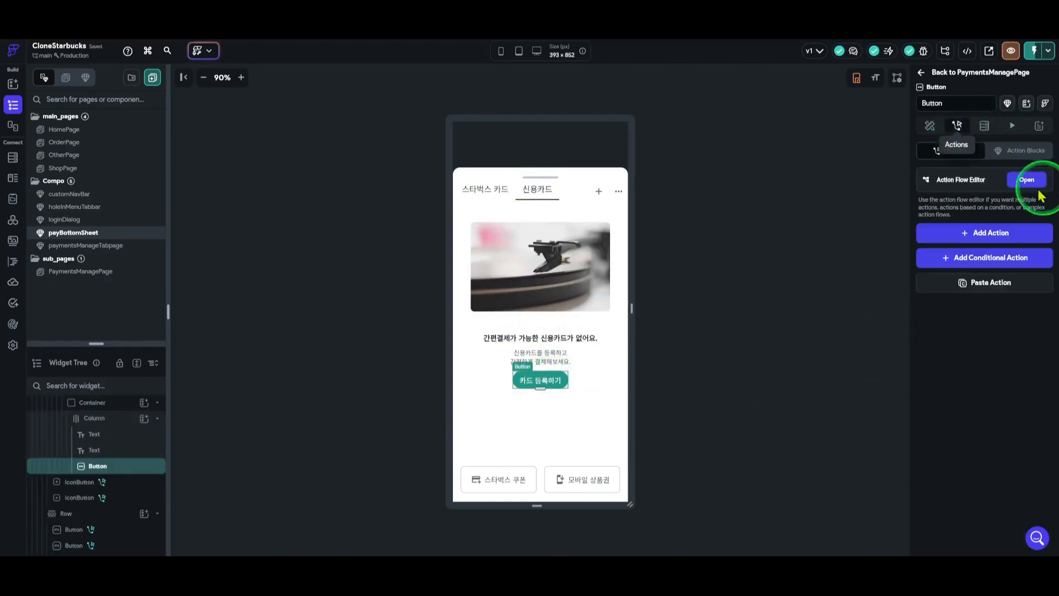
click(1002, 282)
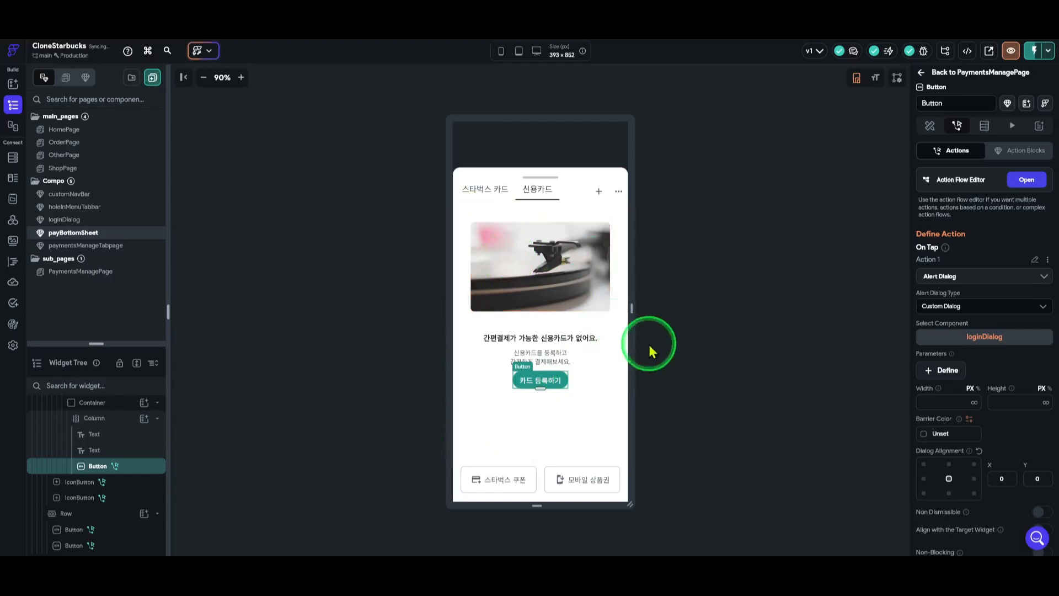
click(807, 275)
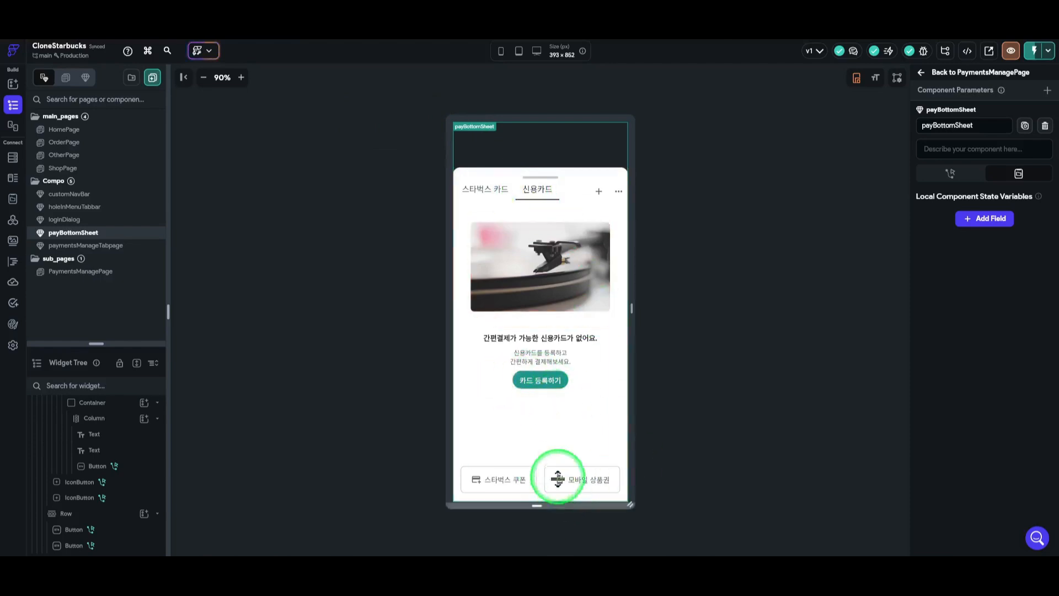
- Reload the test session and test 카드 발급하기, 스타벅스 쿠폰 and 모바일 상품권 on the Pay sheet, dismissing the dialog with 확인 each time
click(228, 45)
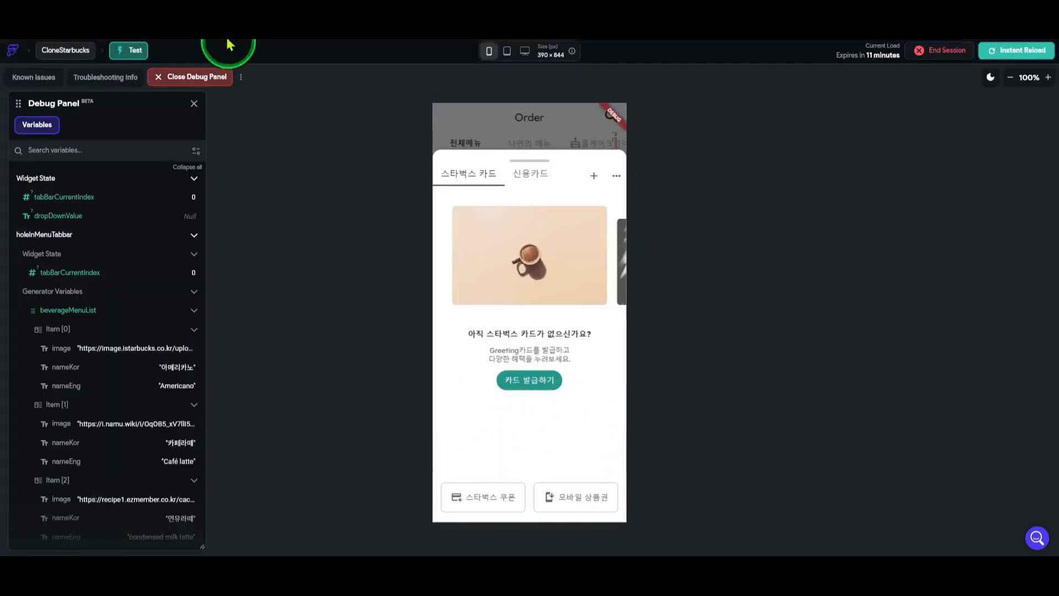
click(1013, 55)
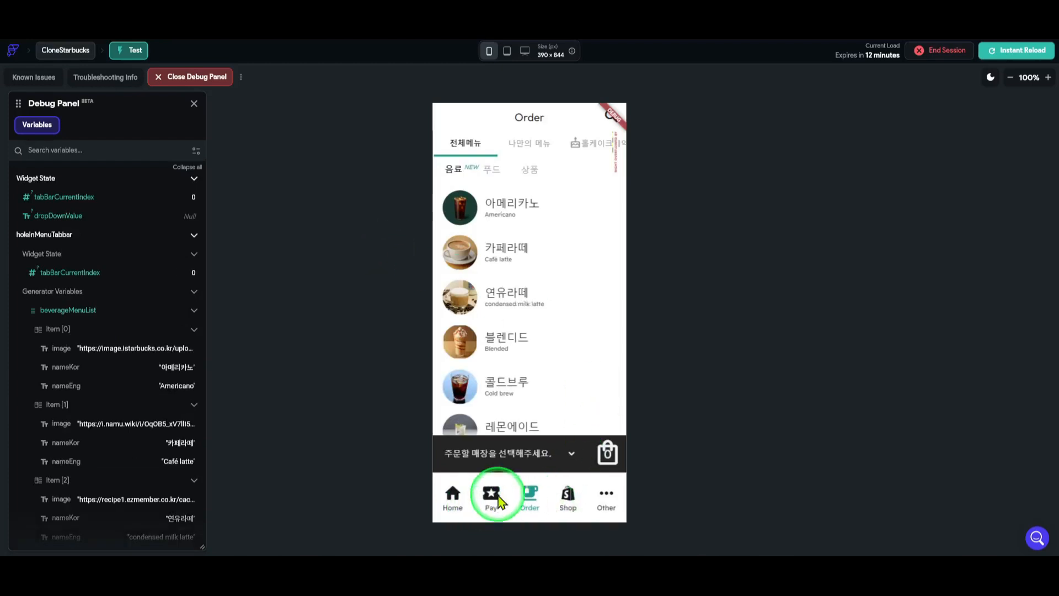
click(492, 496)
click(534, 381)
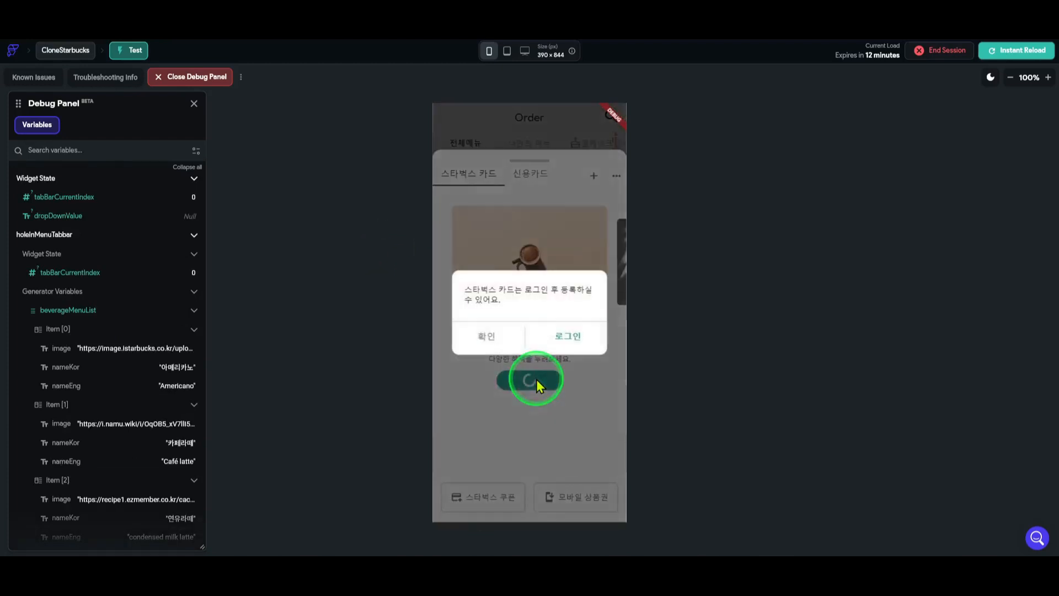
click(488, 341)
click(487, 499)
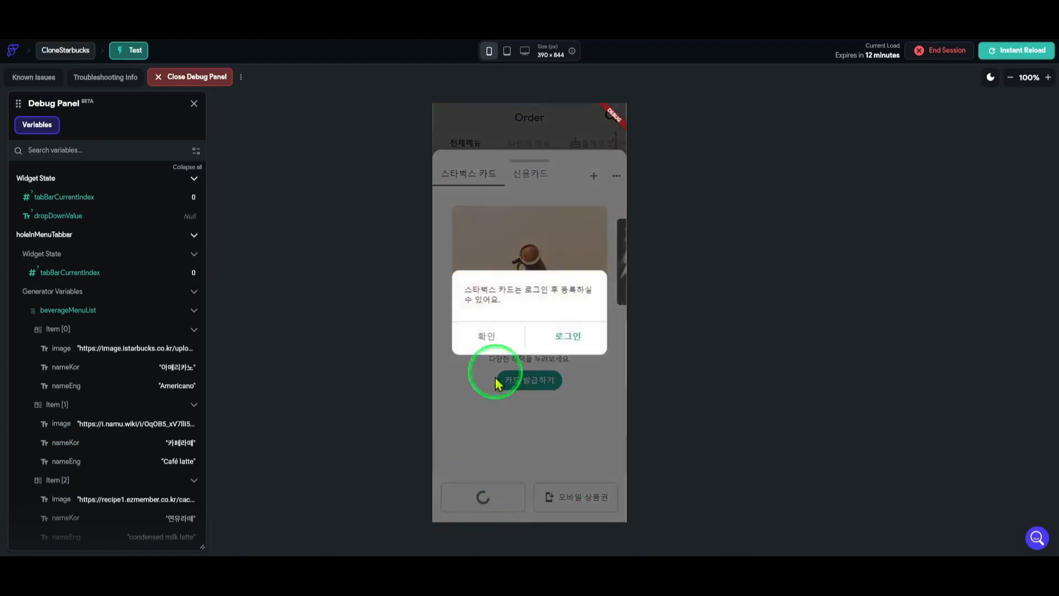
click(490, 341)
click(576, 510)
click(499, 339)
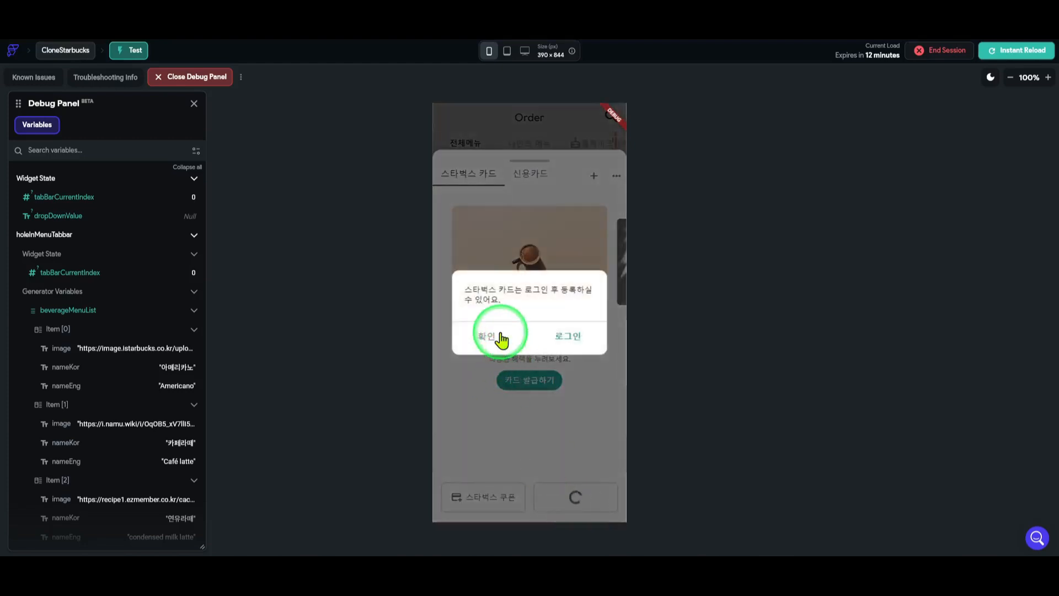
- On the Pay sheet's 신용카드 tab, test the 카드 등록하기, 스타벅스 쿠폰 and 모바일 상품권 buttons, dismissing each dialog with 확인
click(540, 177)
click(540, 403)
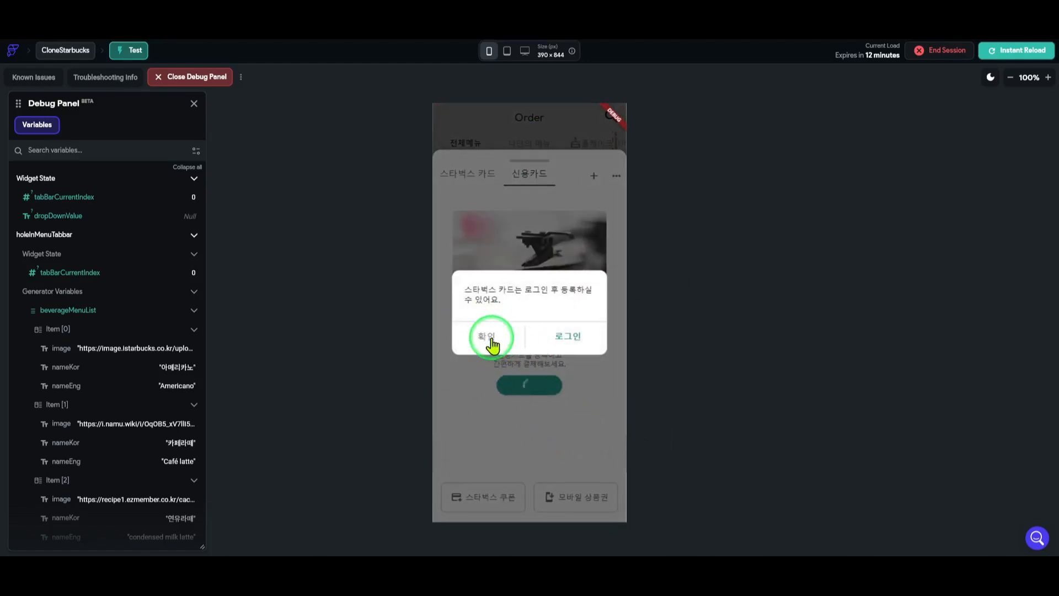
click(491, 339)
click(485, 495)
click(493, 344)
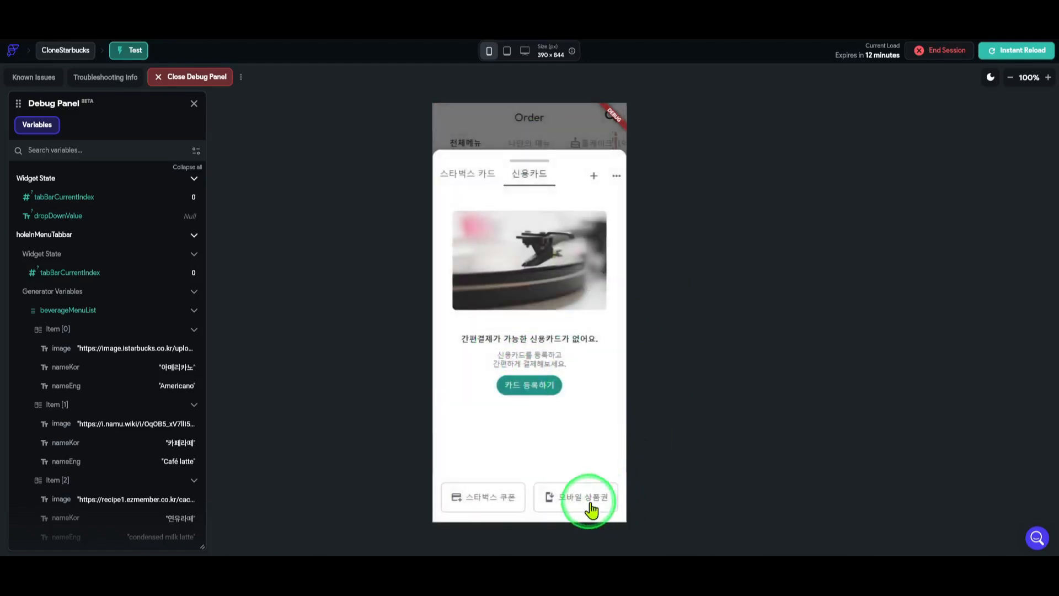
click(584, 499)
click(500, 345)
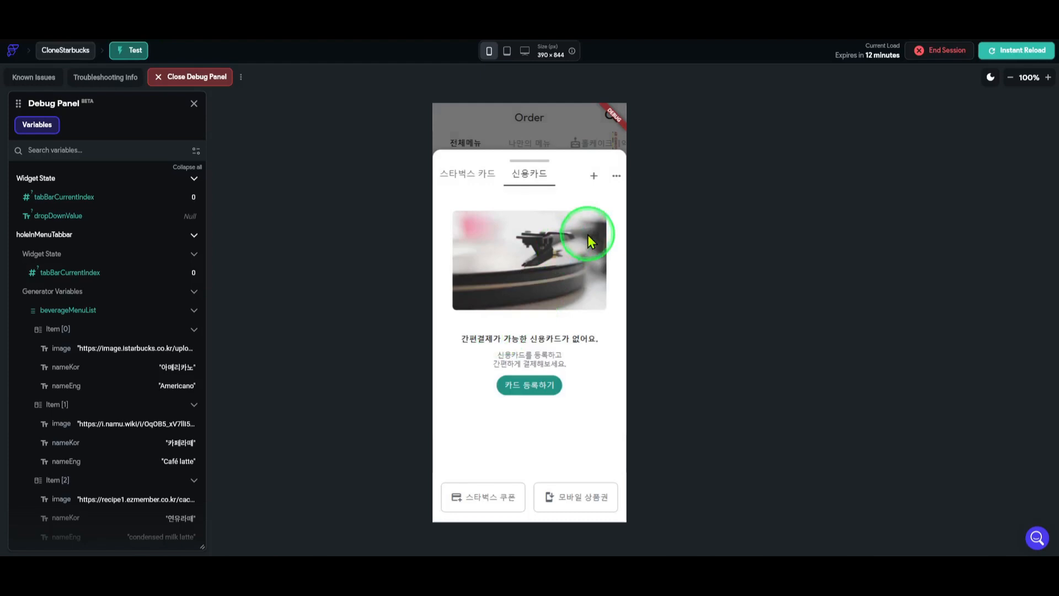
- Test the sheet's plus icon and the floating action button on 결제수단 관리, return to the Pay sheet, and close it
click(601, 177)
click(501, 348)
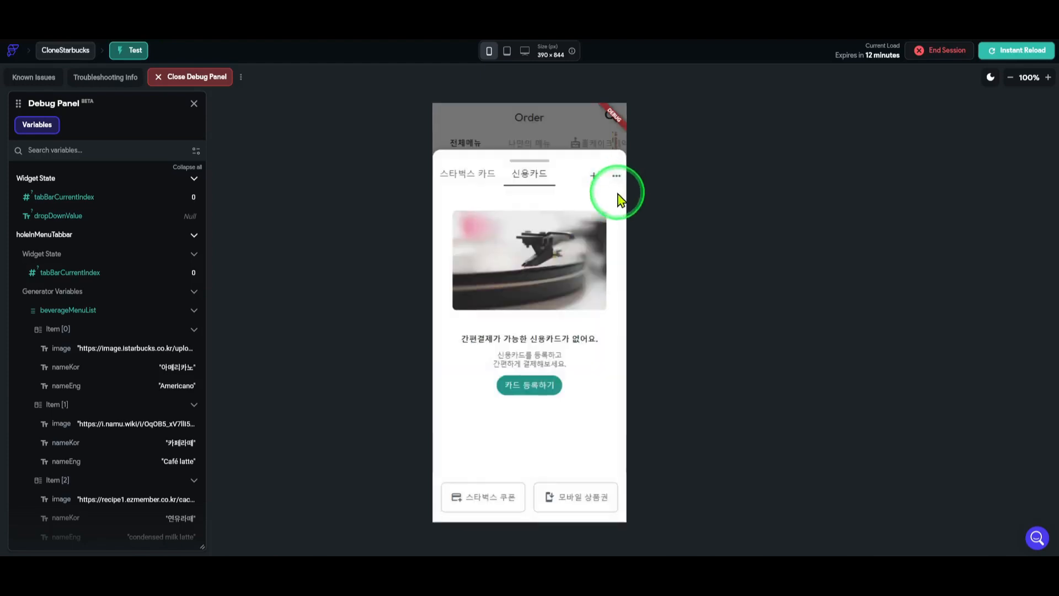
click(617, 177)
click(607, 503)
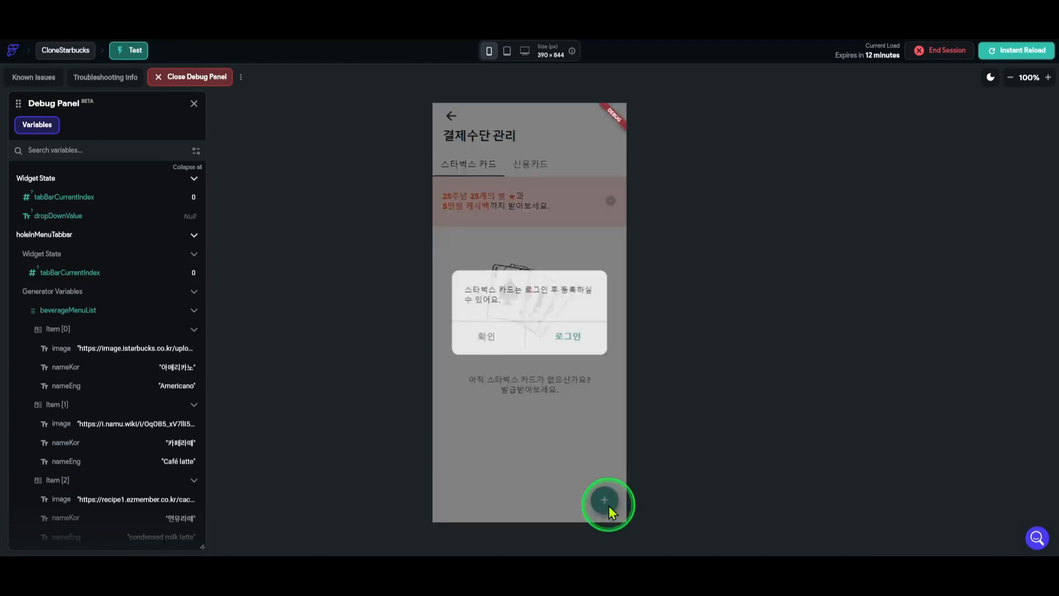
click(483, 338)
click(451, 115)
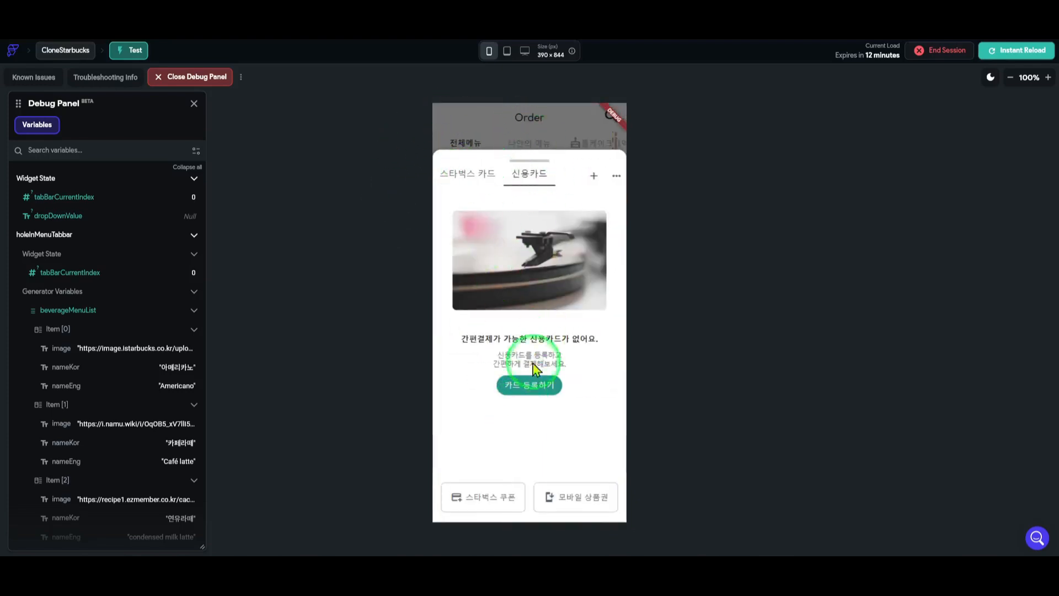
drag(543, 171, 549, 554)
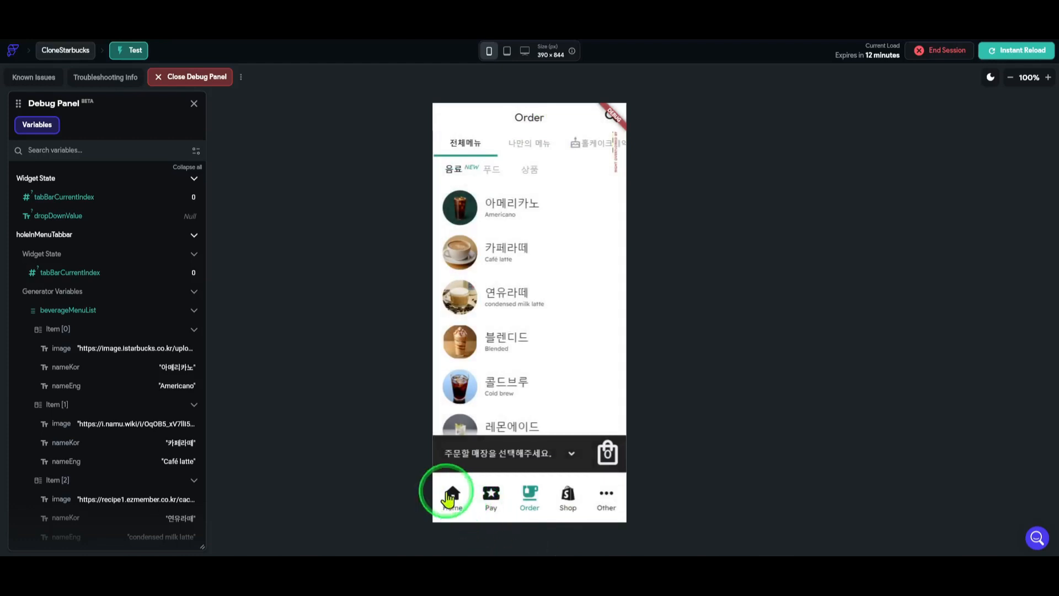
- Go to the Home page of the test app and look through its content down to the event banners and back
click(454, 495)
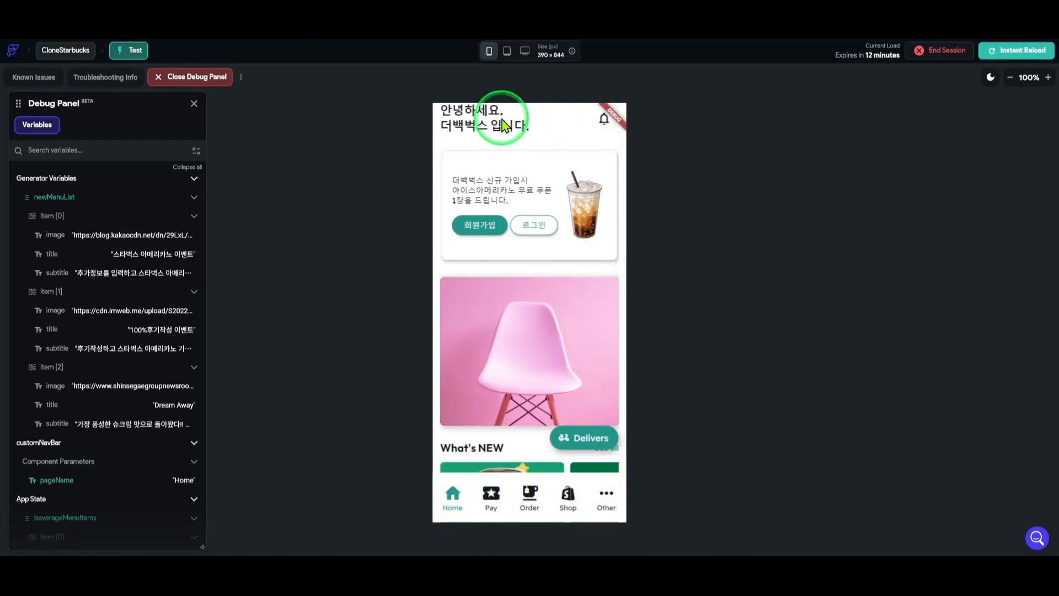
scroll(586, 297, down, 5)
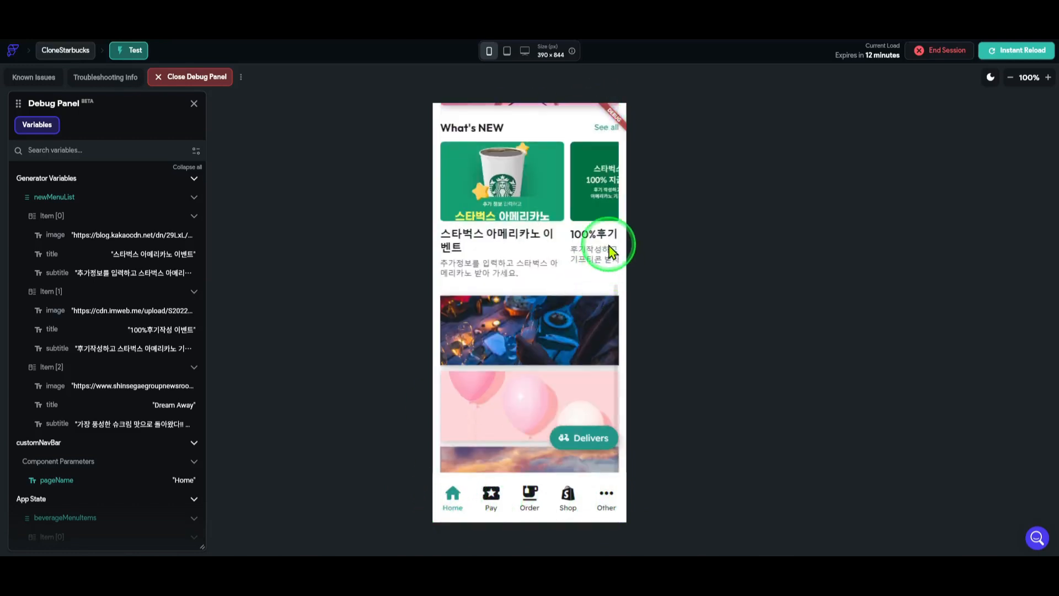
scroll(605, 254, up, 5)
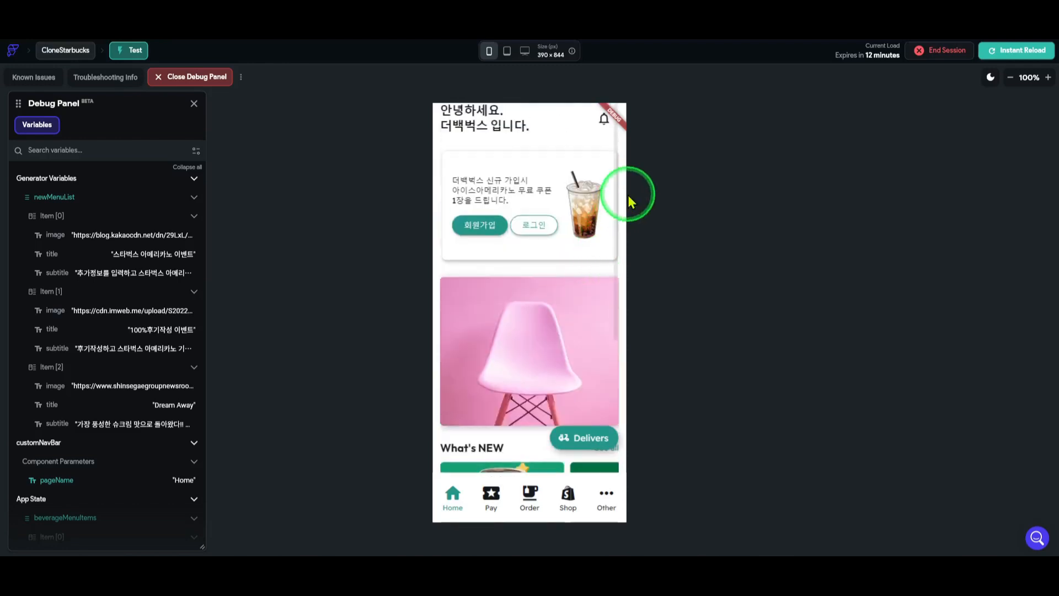
scroll(587, 257, down, 5)
scroll(586, 257, up, 5)
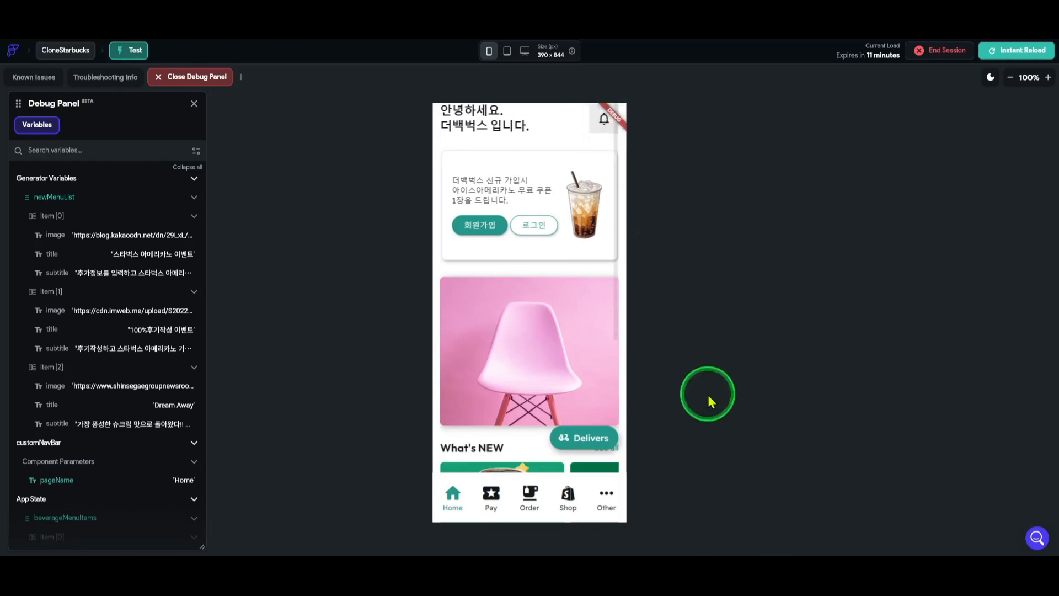
- Open the reference images ending in _02 and _01 from the 19강 folder and compare the two 알림 screen layouts
click(479, 572)
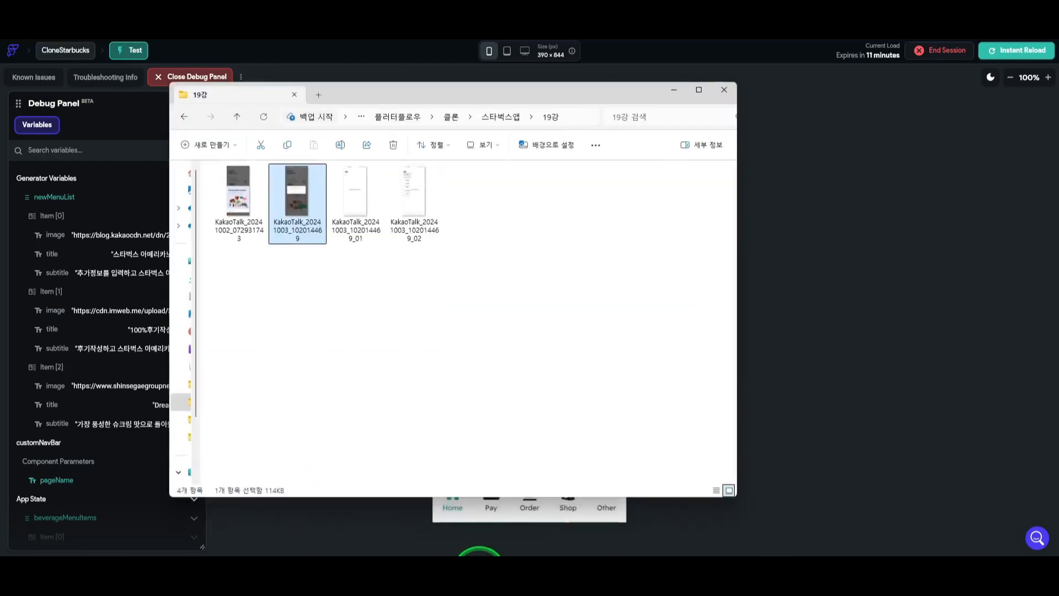
double_click(411, 214)
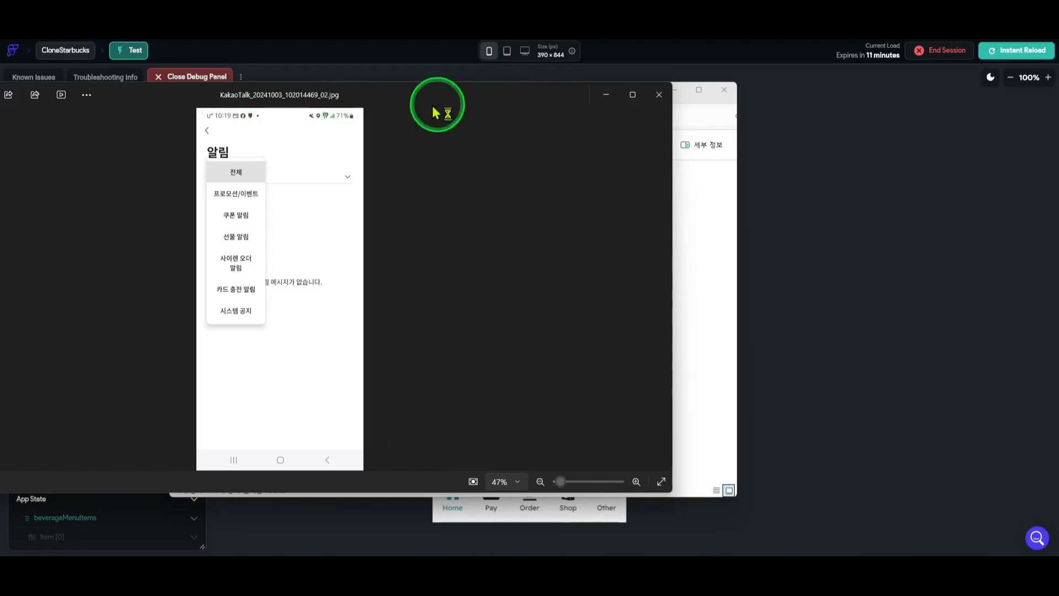
click(683, 106)
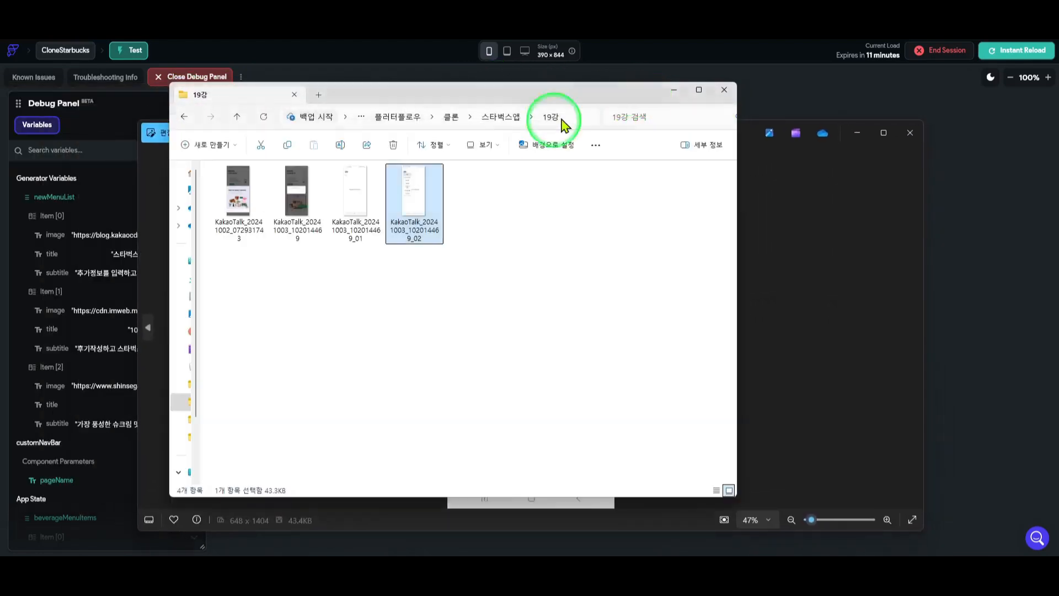
click(378, 190)
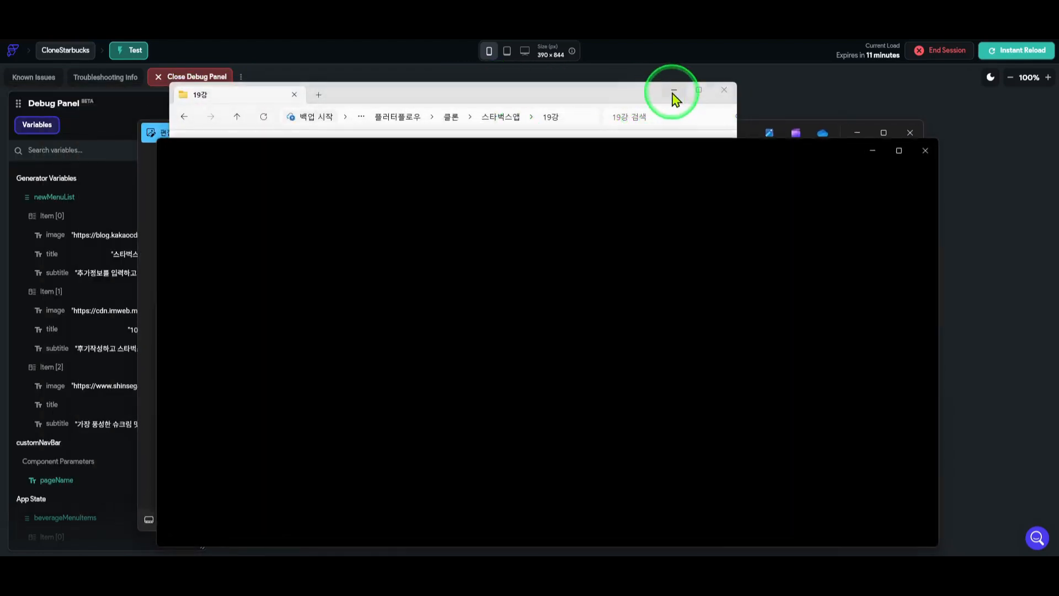
click(673, 90)
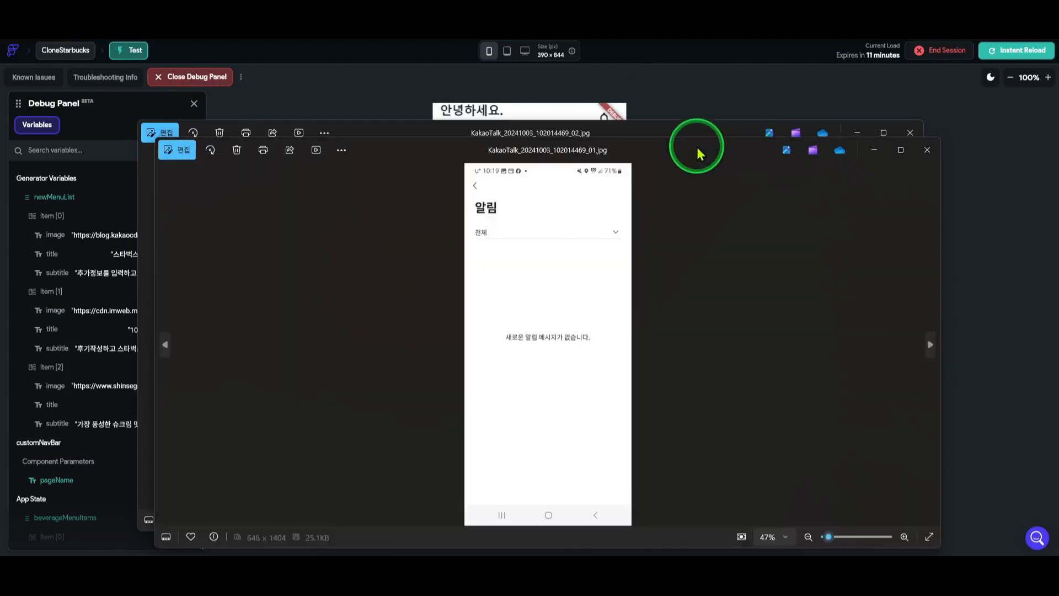
drag(697, 154, 674, 66)
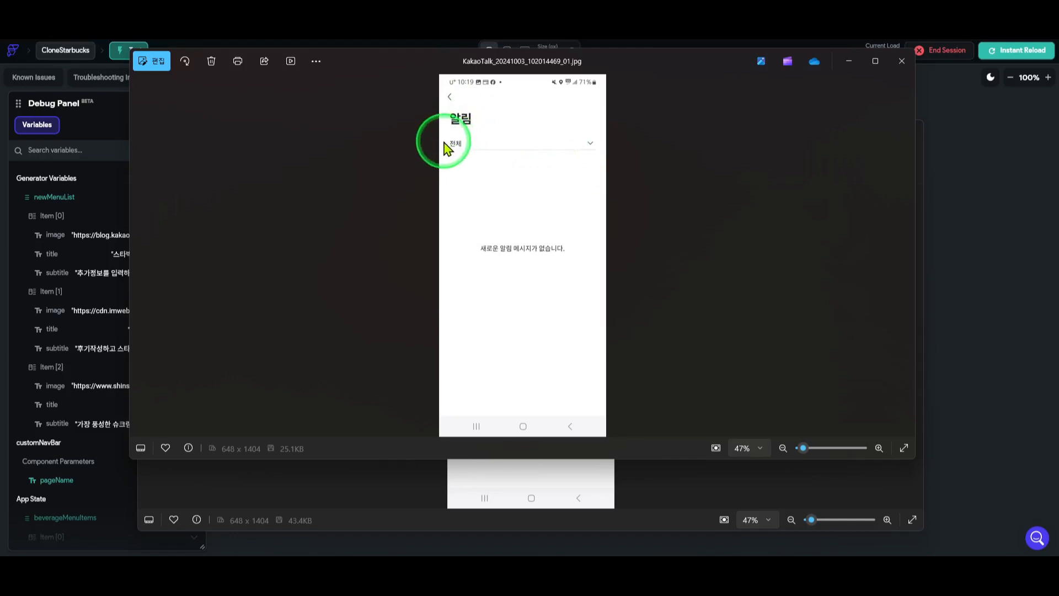
click(649, 484)
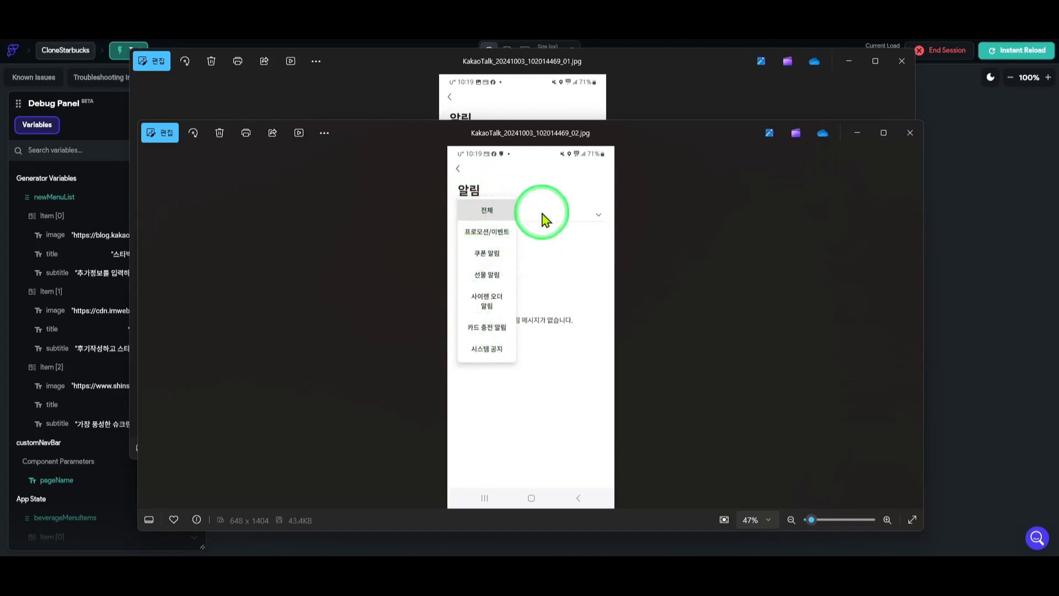
- Minimise both reference images and create a blank page named pushPage in the sub_pages folder
click(857, 135)
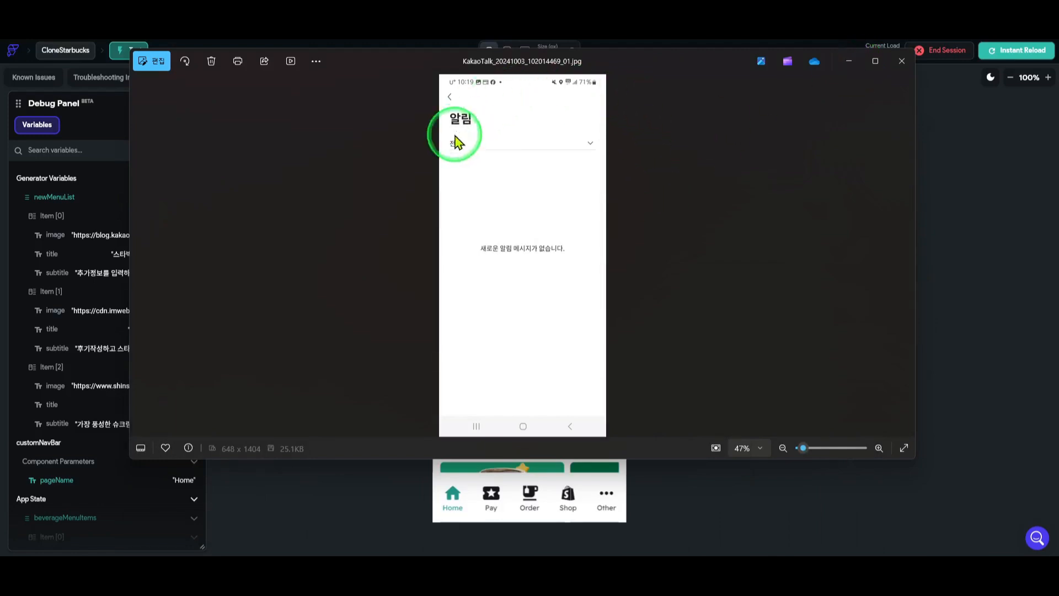
click(848, 62)
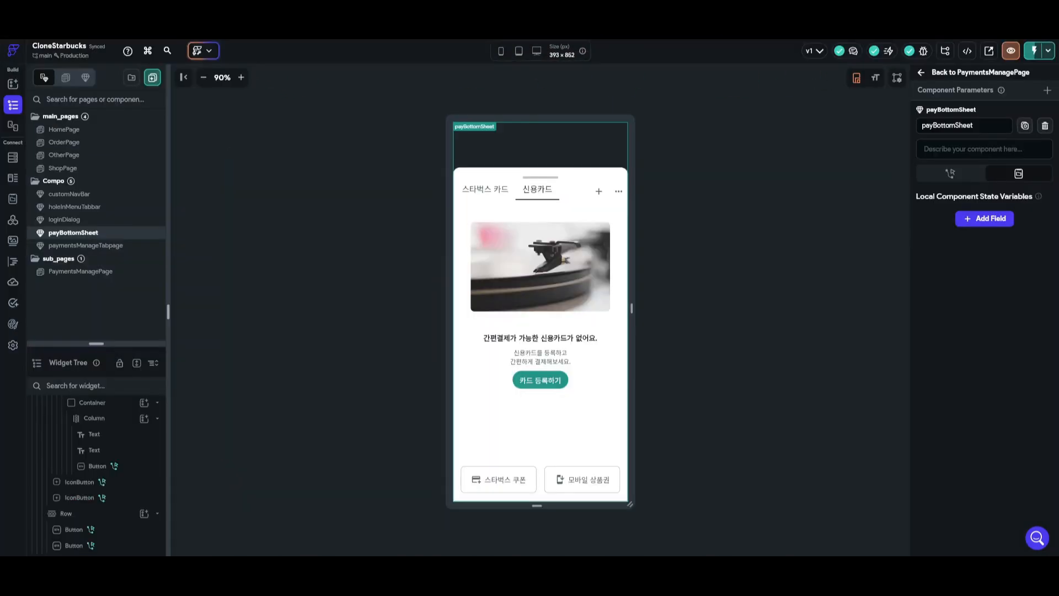
right_click(63, 267)
click(95, 276)
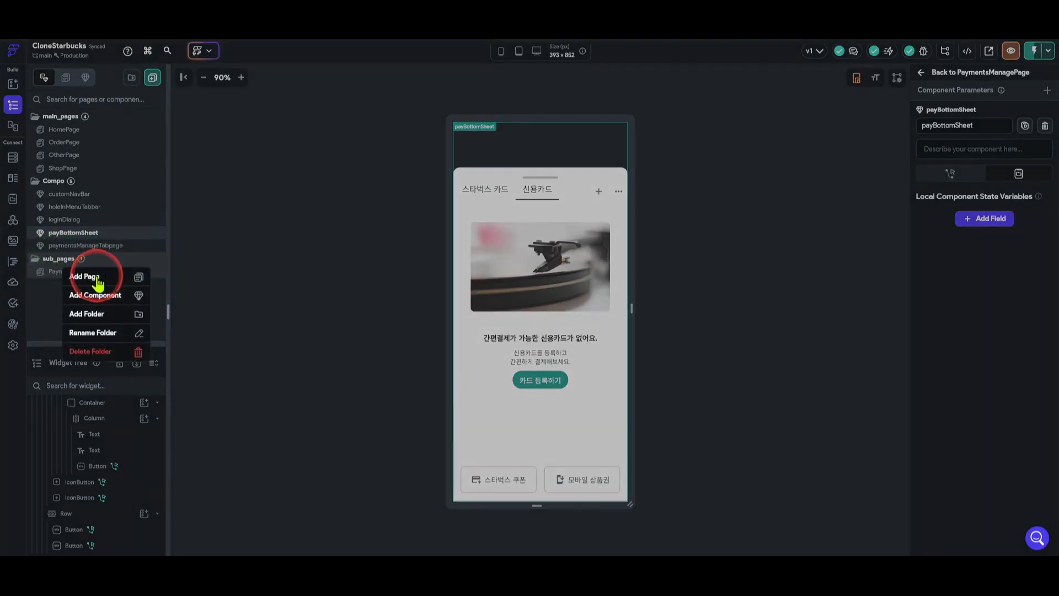
click(407, 125)
text(pu)
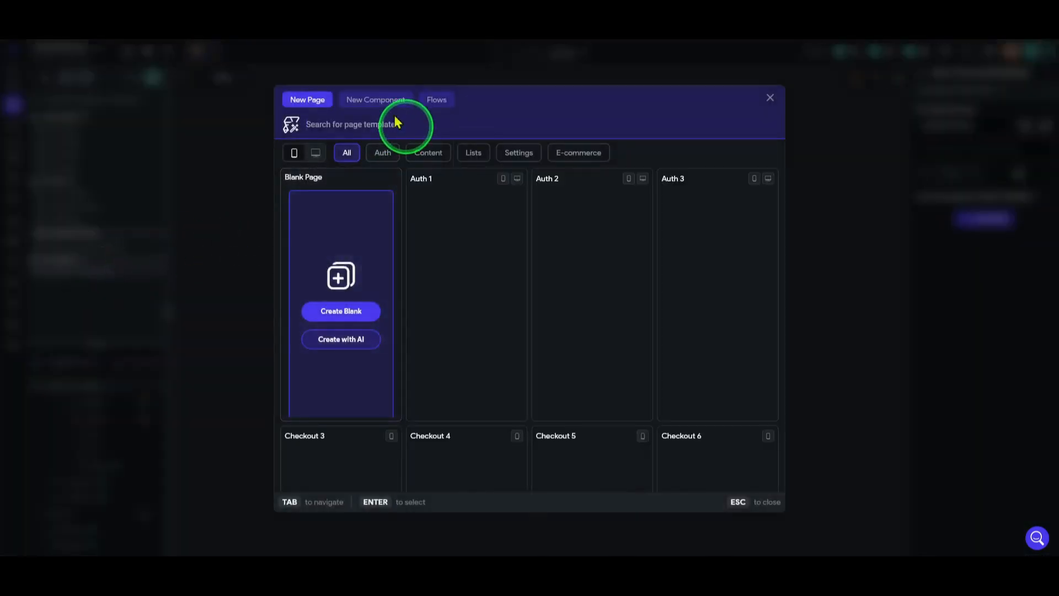
text(sh)
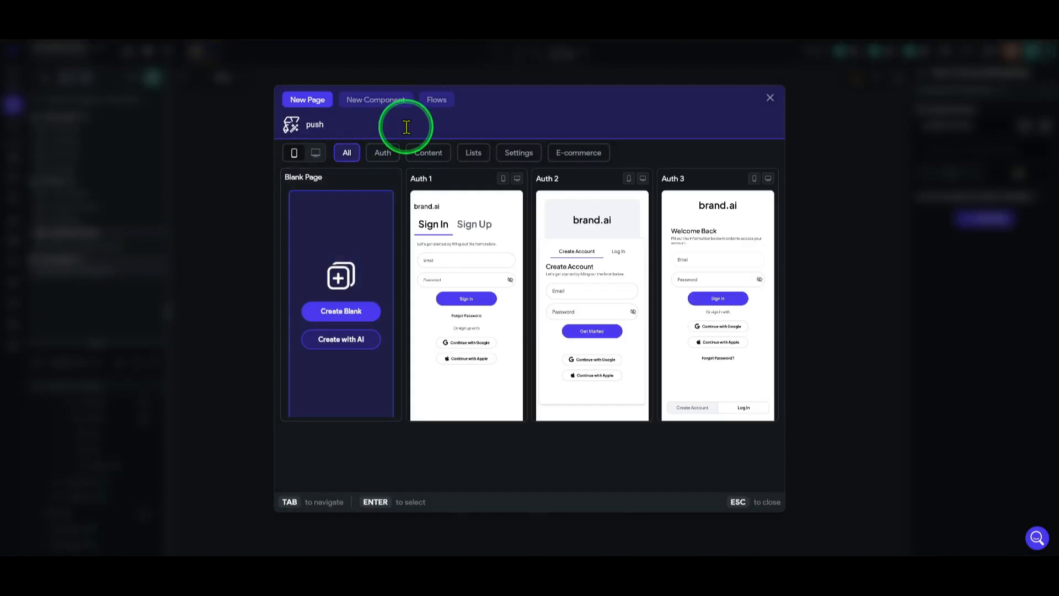
text(Page)
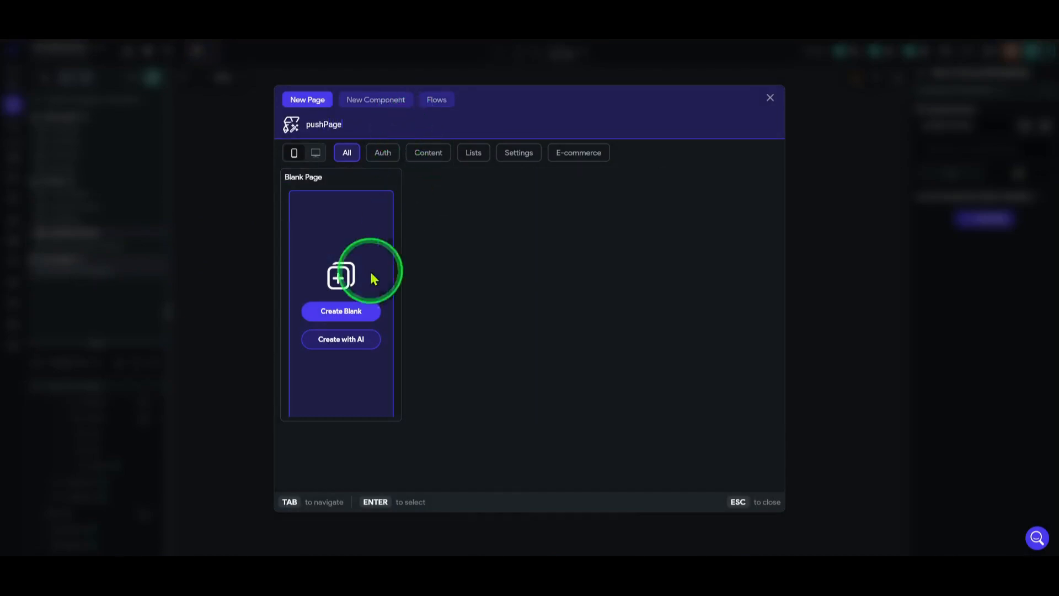
click(338, 311)
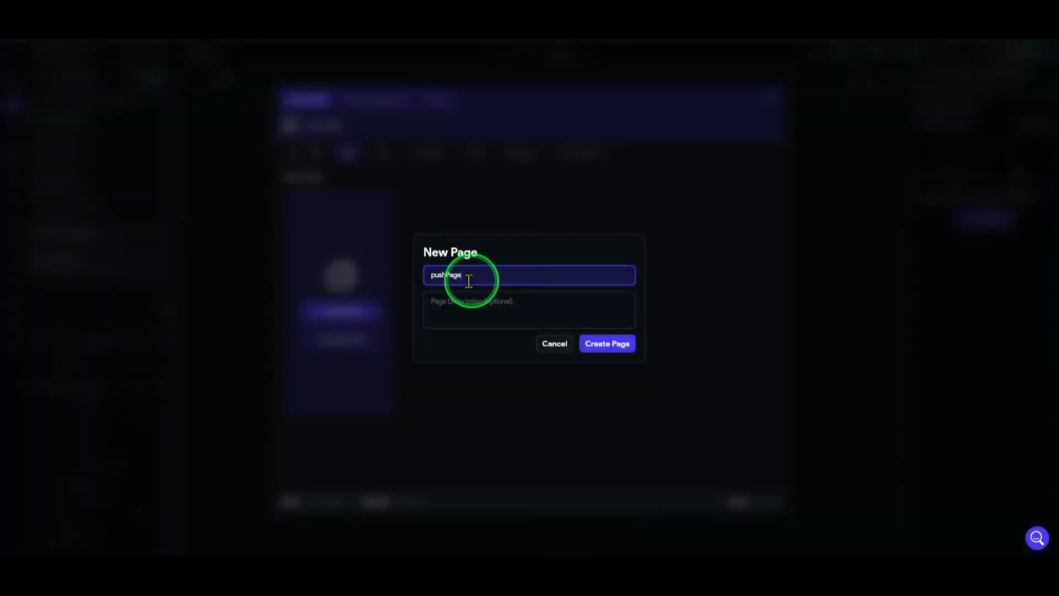
click(606, 343)
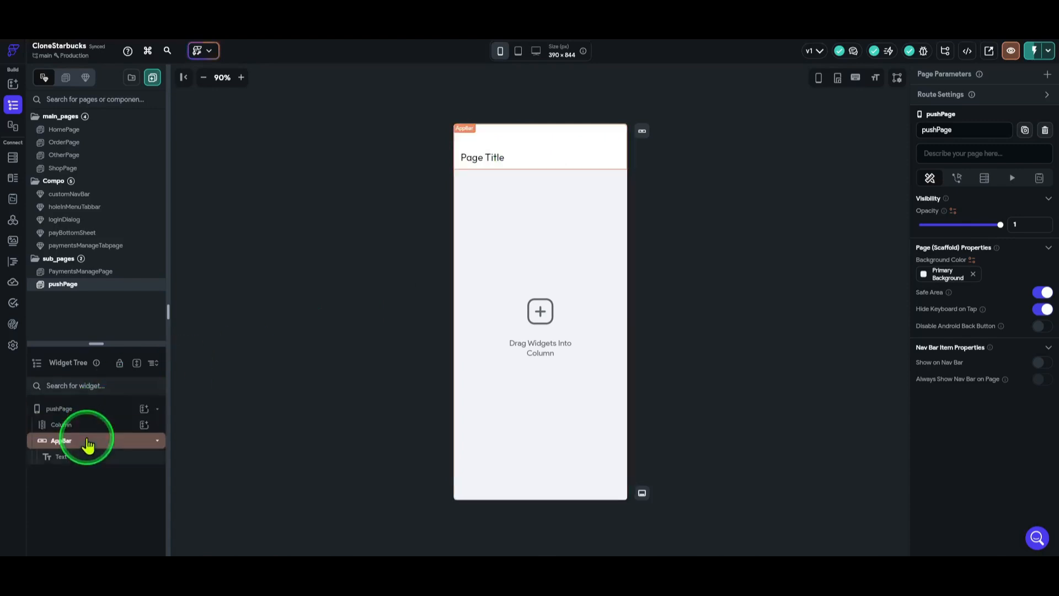
- Copy the AppBar widget of PaymentsManagePage
click(88, 444)
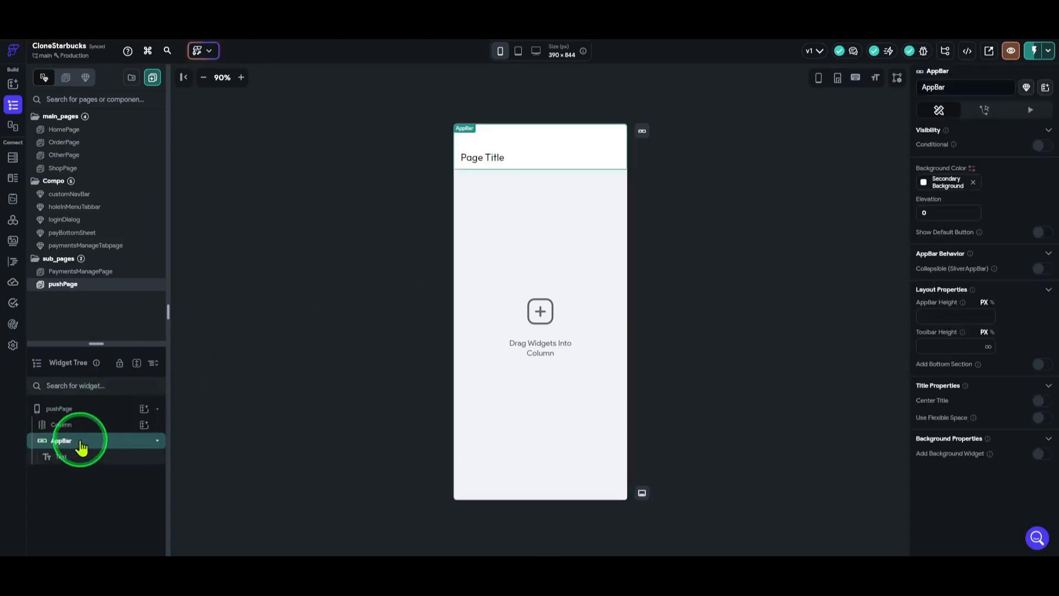
click(106, 274)
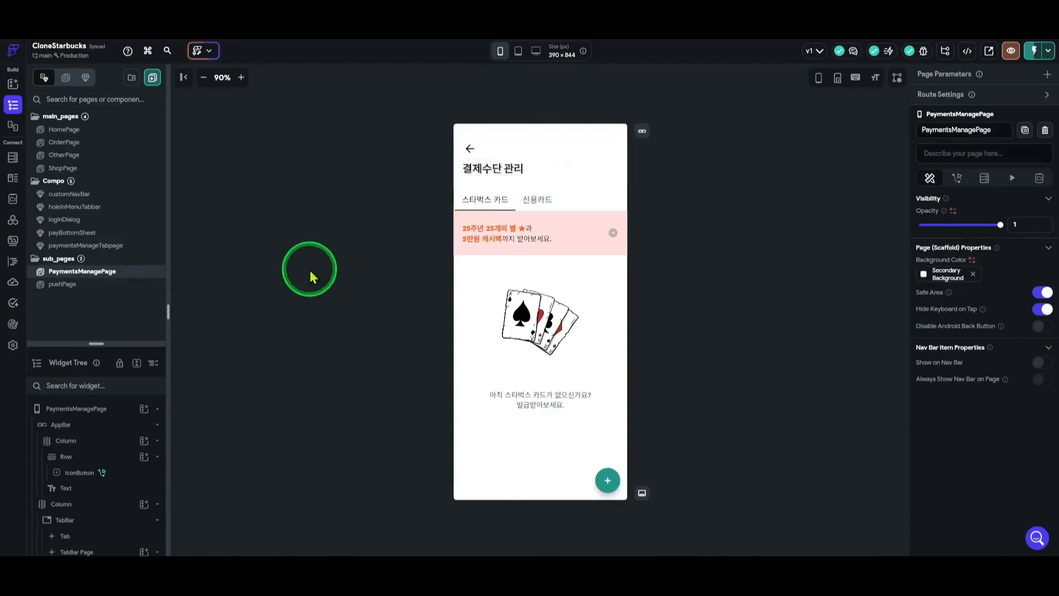
click(99, 437)
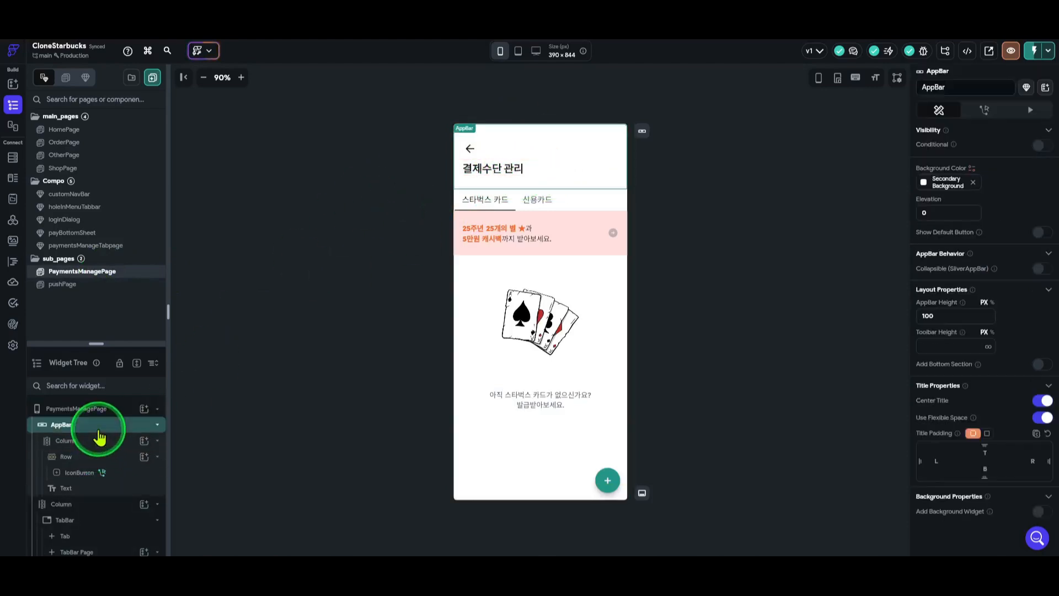
right_click(94, 428)
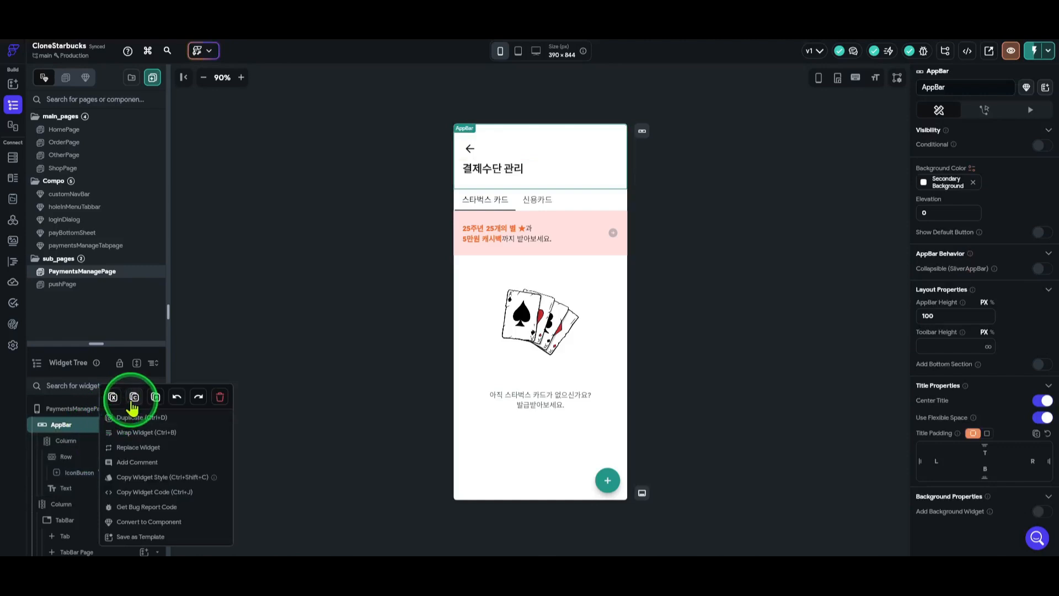
click(134, 400)
- Delete the default AppBar from pushPage and paste the copied AppBar into the page
click(63, 285)
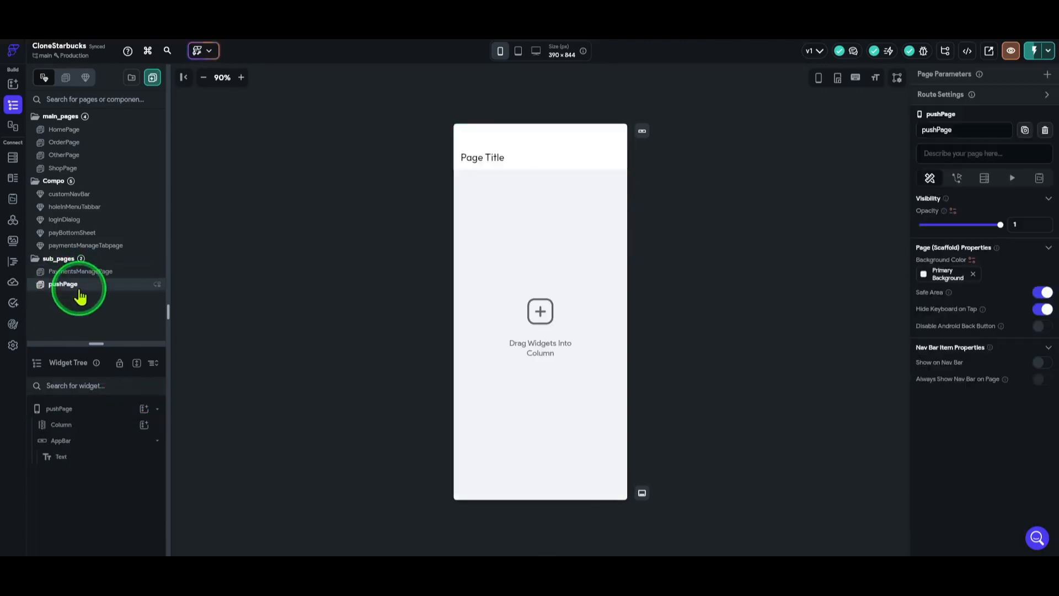
click(91, 443)
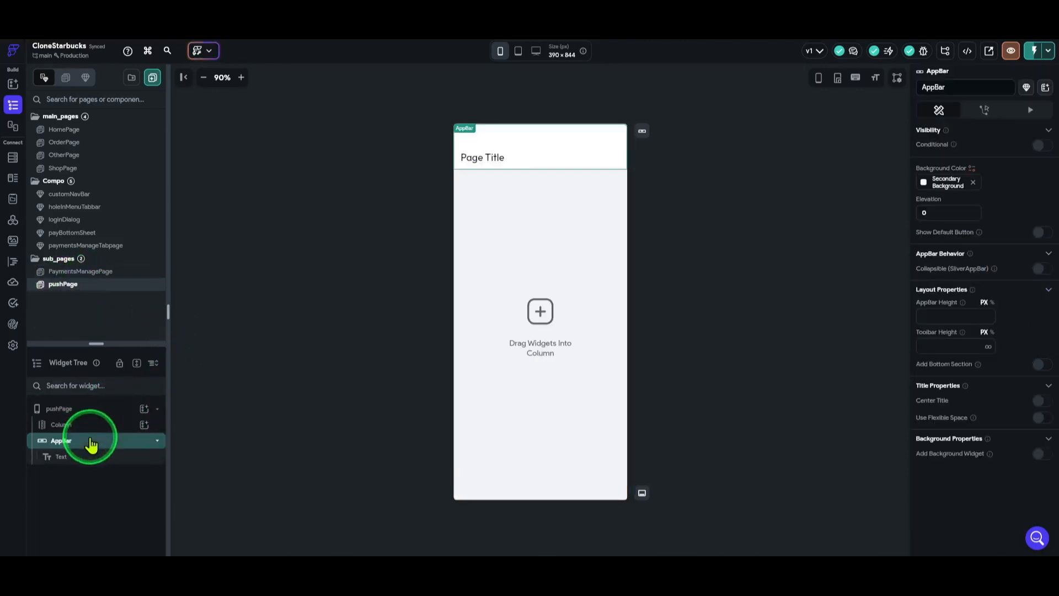
key(Delete)
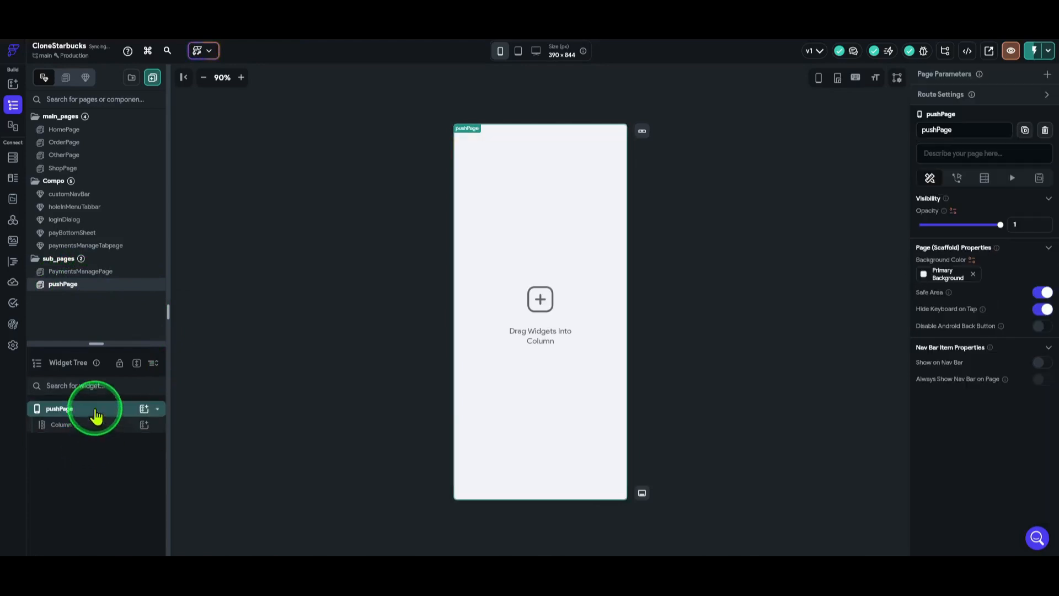
right_click(94, 411)
click(156, 411)
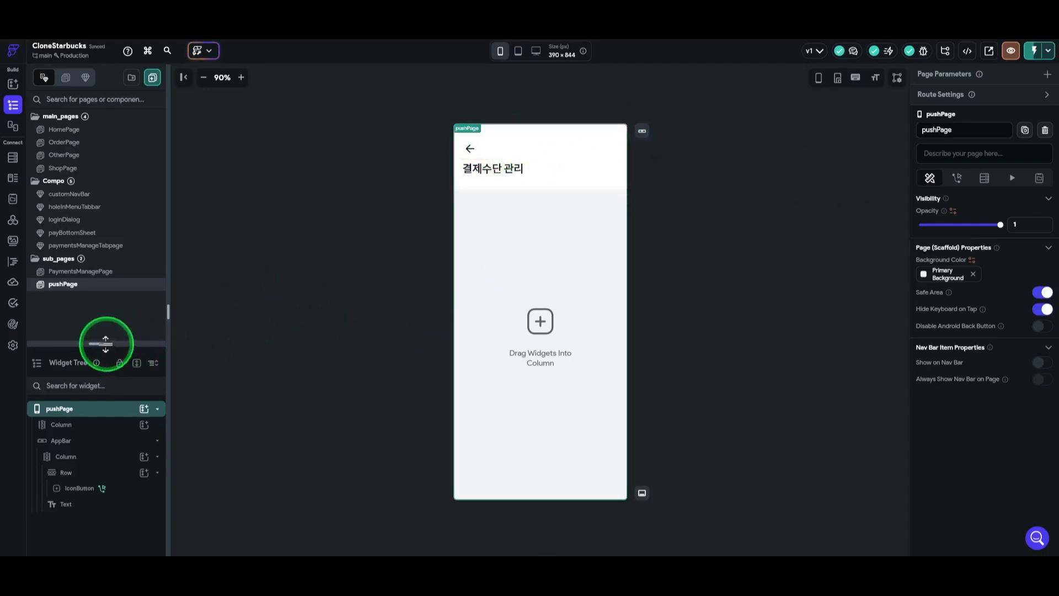
- Enlarge the widget tree area and change the title text in pushPage's AppBar to 알림
drag(104, 344, 125, 152)
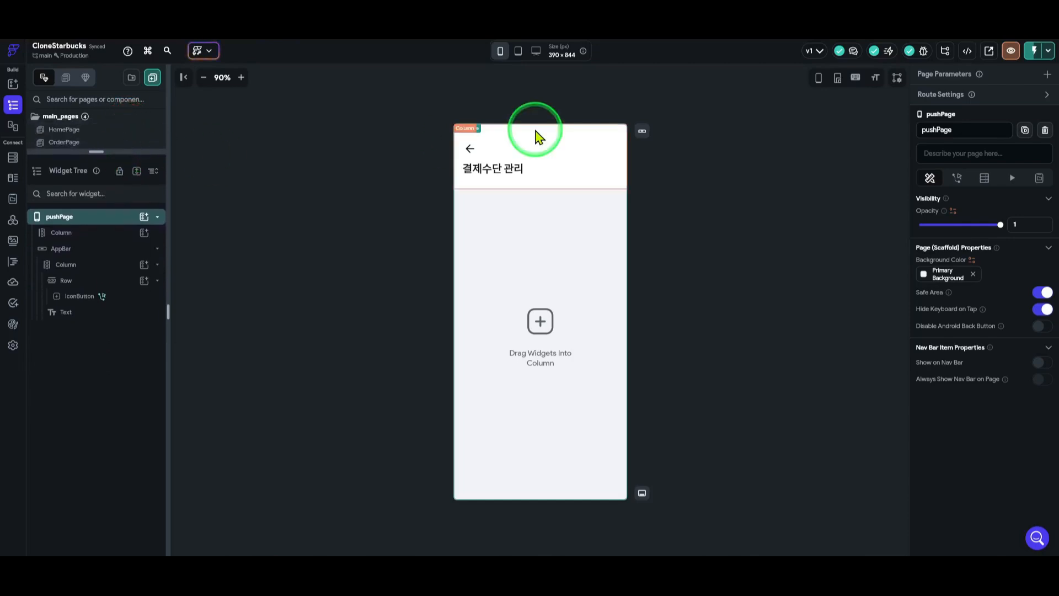
click(507, 179)
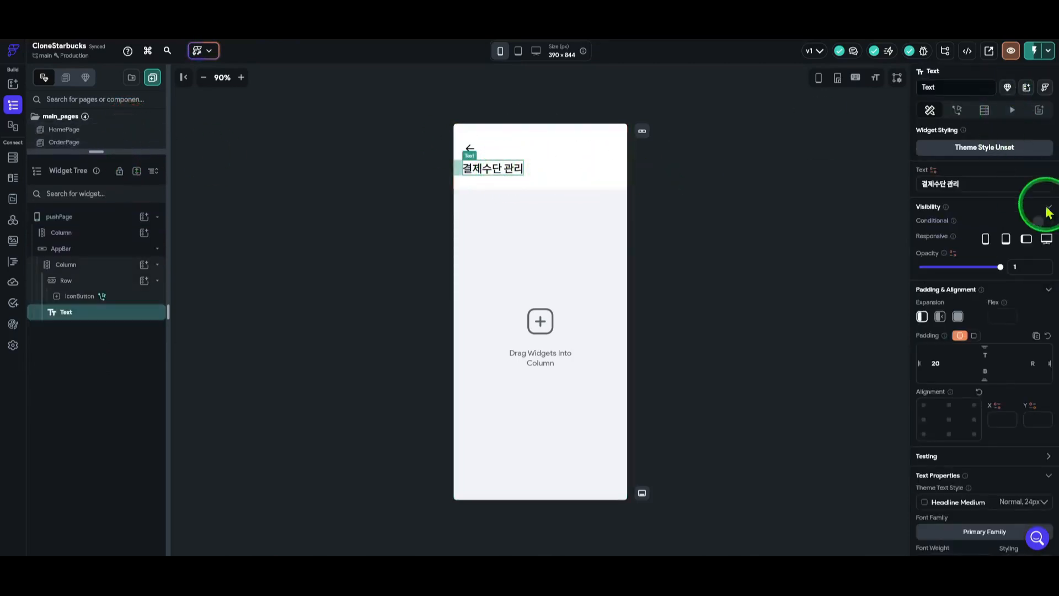
drag(995, 185, 866, 186)
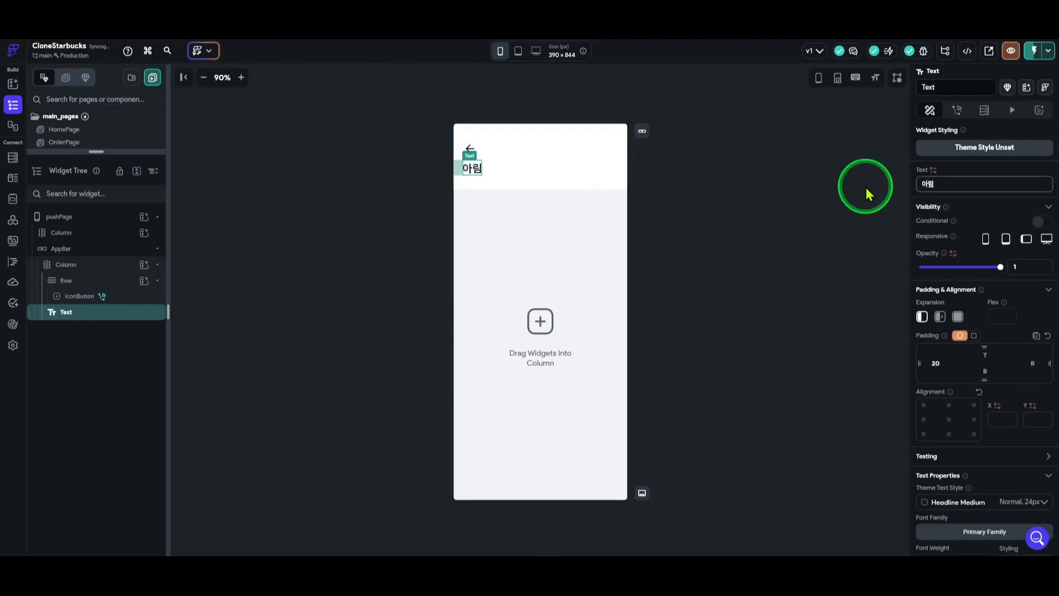
key(BackSpace)
key(BackSpace)
key(BackSpace)
key(BackSpace)
key(BackSpace)
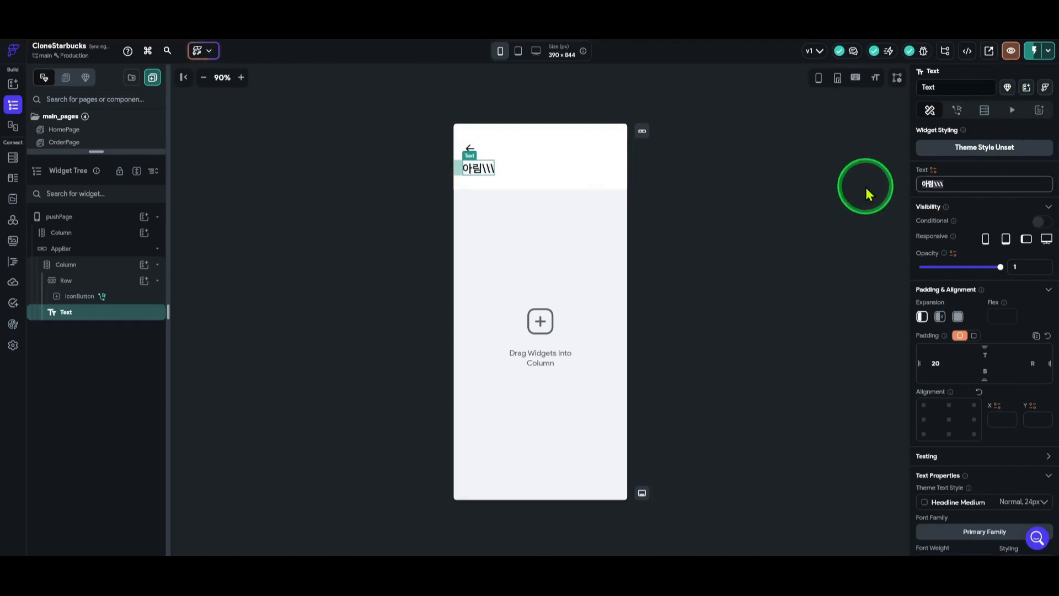
text(알림)
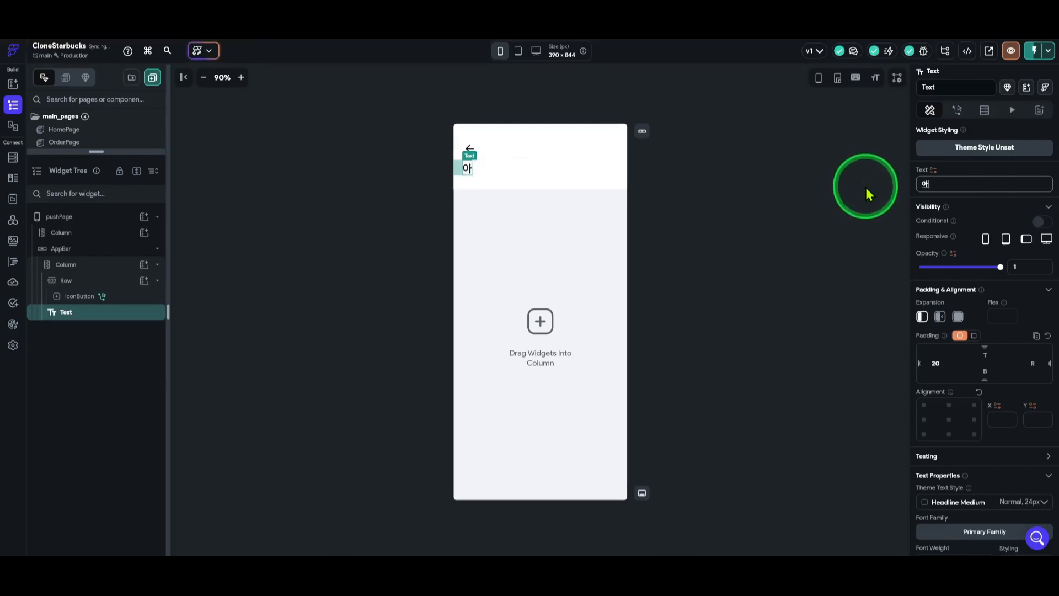
click(758, 262)
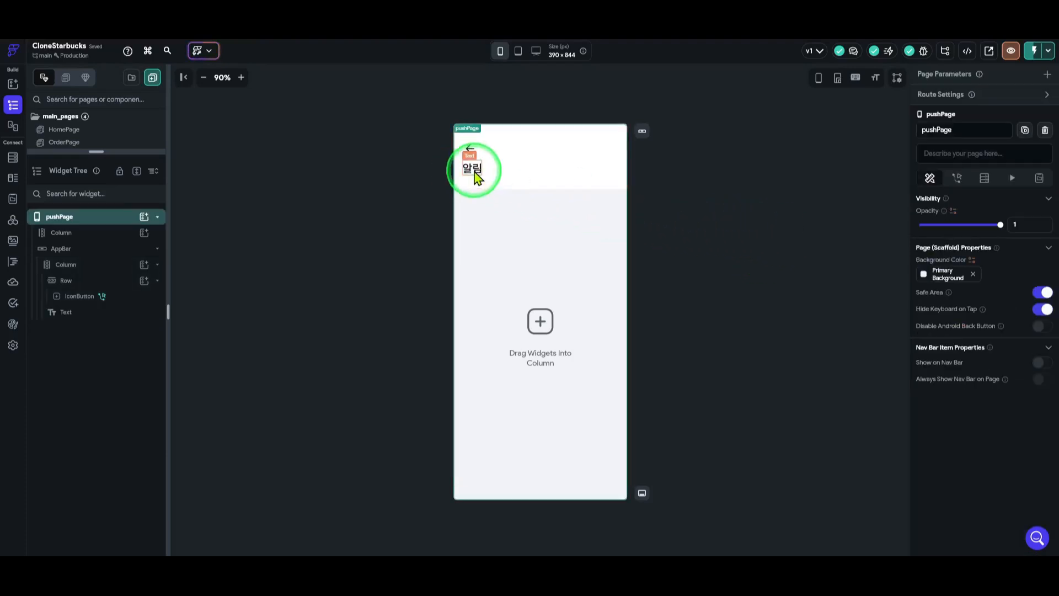
- Check the reference image ending in _01, then collapse pushPage's AppBar and move it above the Column in the widget tree
mouse_move(782, 562)
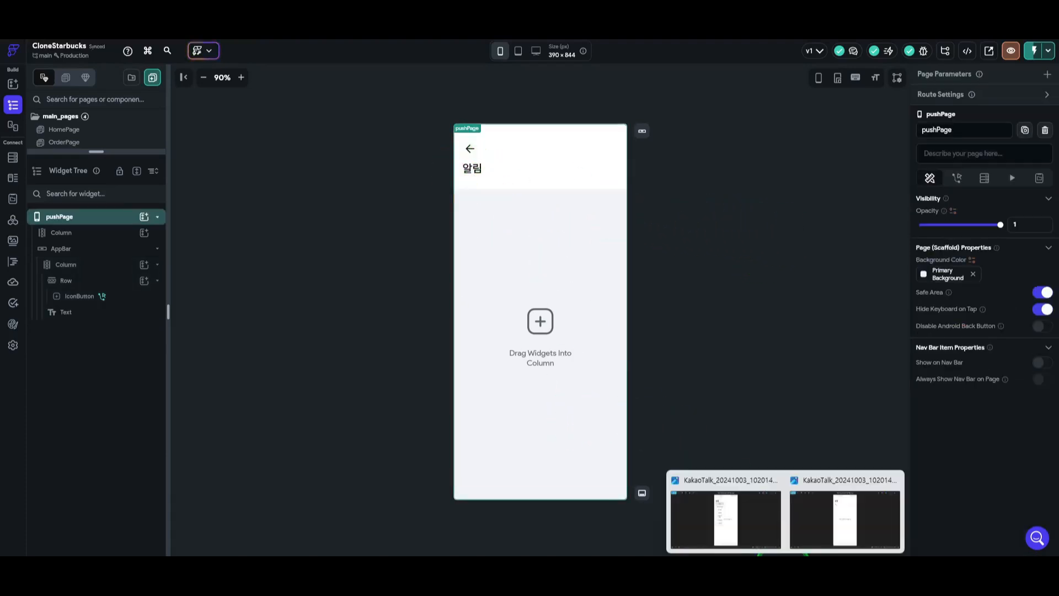
click(856, 535)
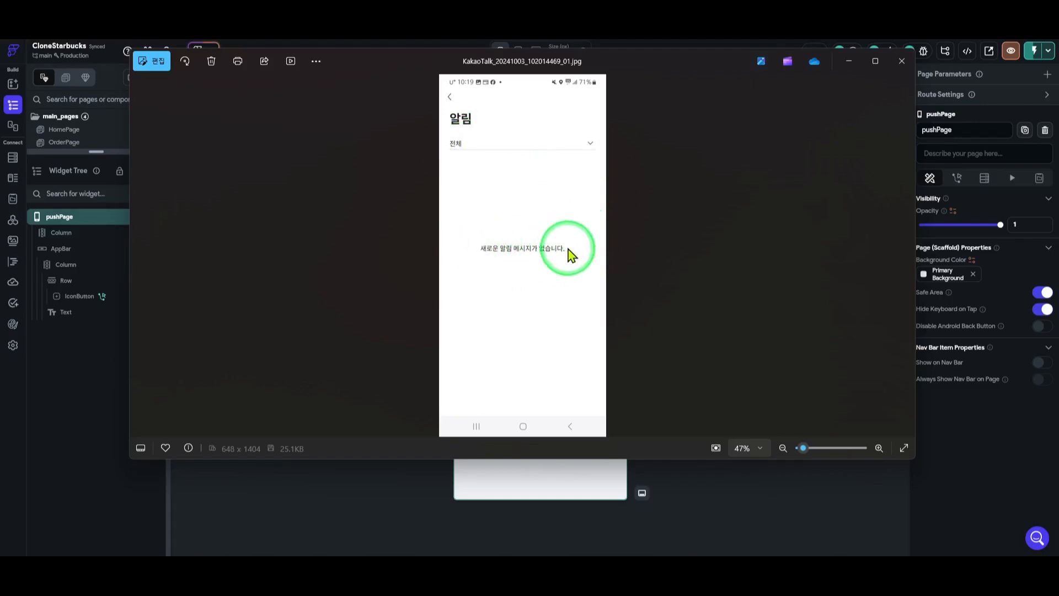
click(848, 63)
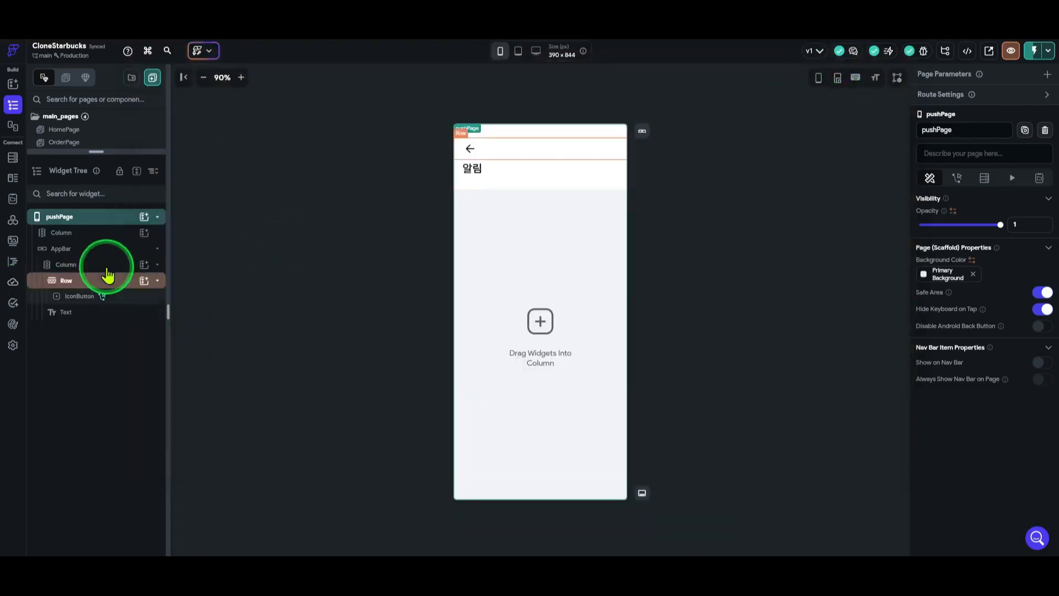
click(154, 249)
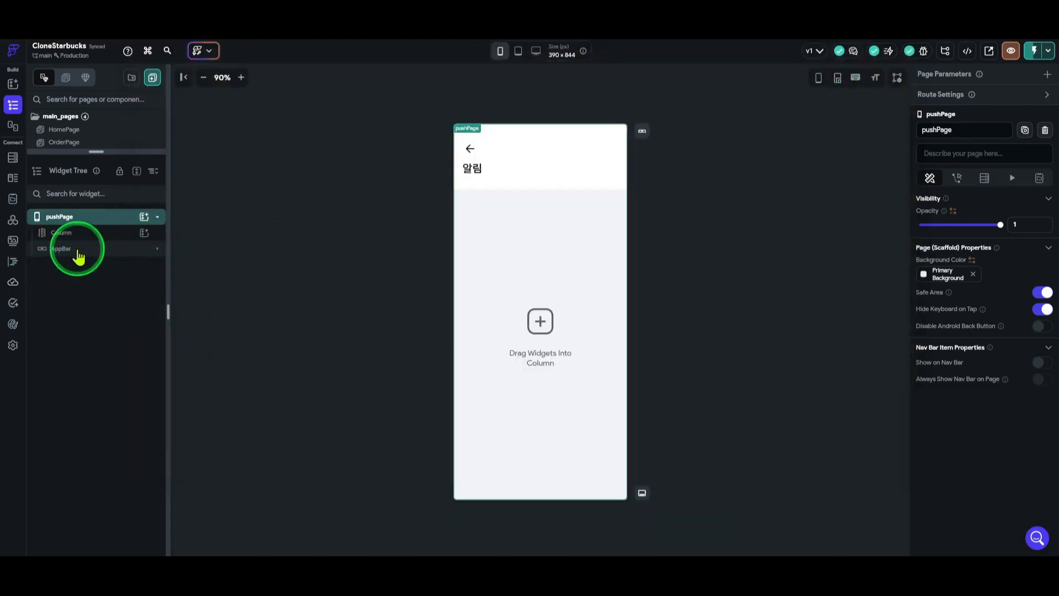
click(61, 251)
drag(61, 258, 66, 229)
click(71, 248)
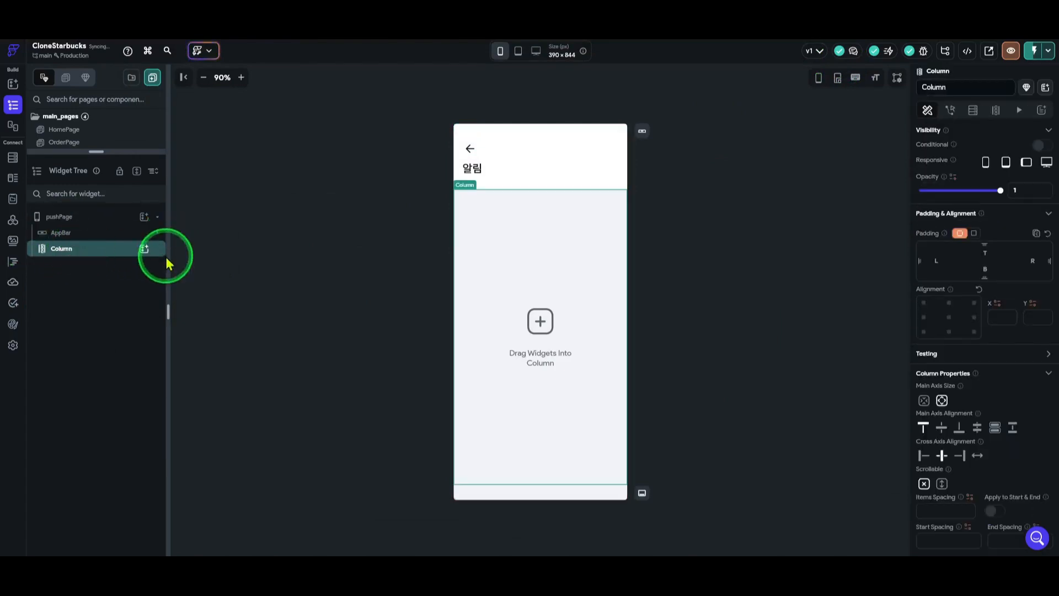
- Add a DropDown widget to pushPage's body Column and set the Column's cross axis alignment to Stretch
click(144, 249)
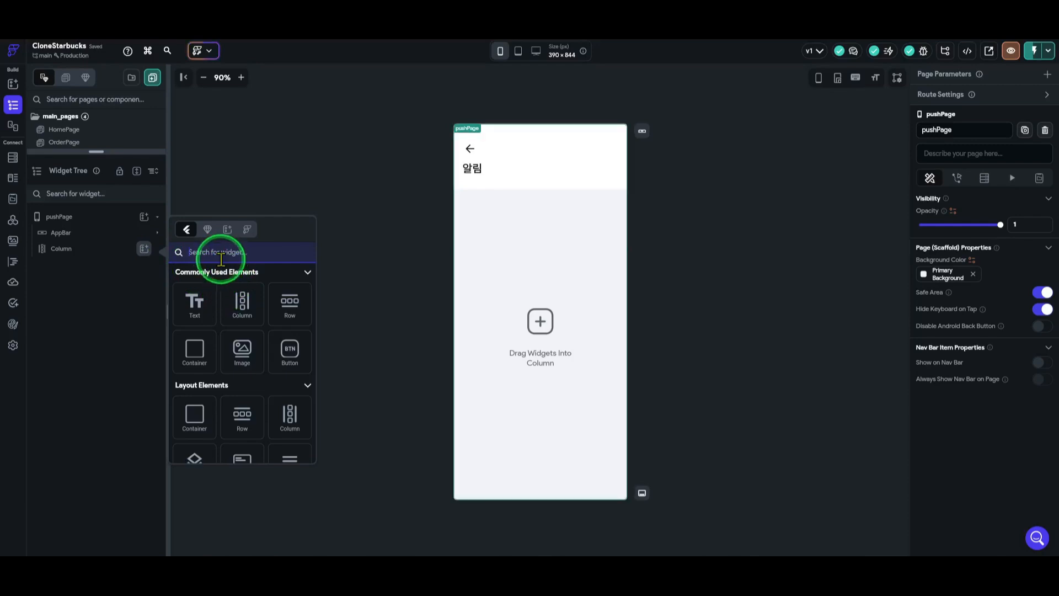
text(ㅇ)
key(BackSpace)
text(dropd)
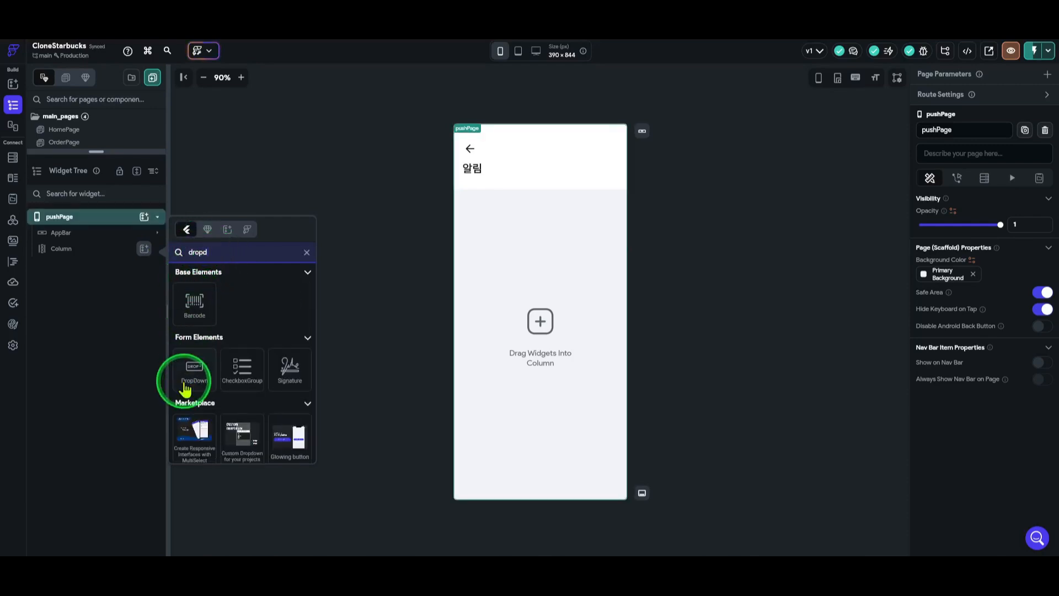
click(189, 385)
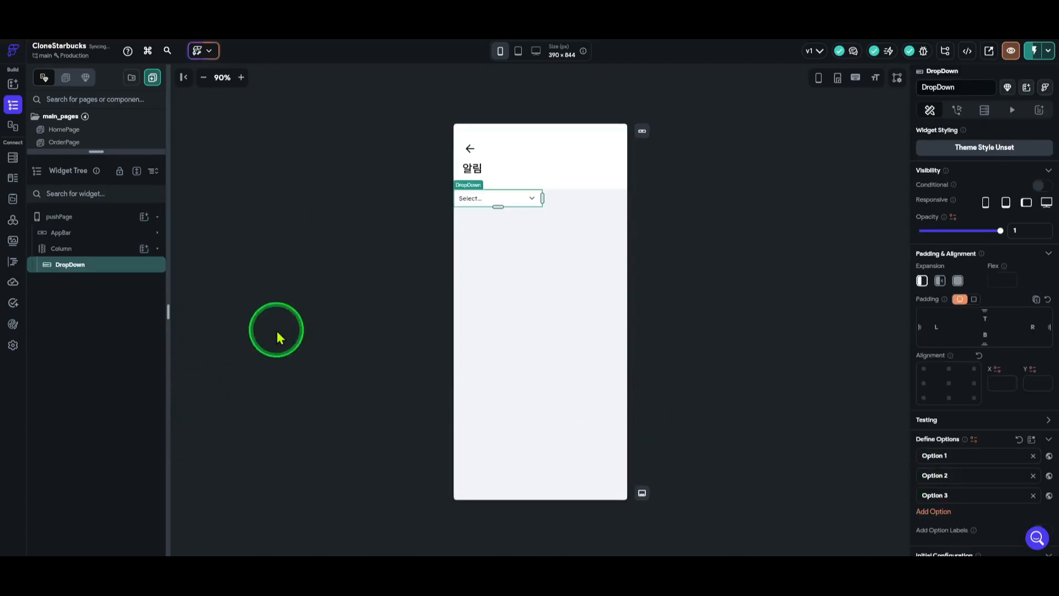
click(87, 251)
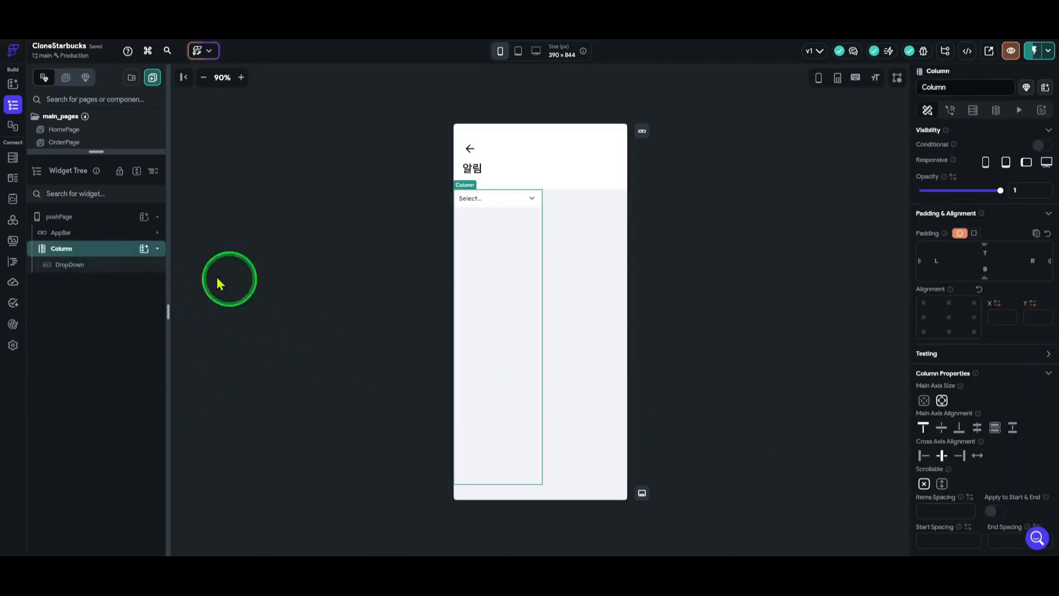
click(976, 455)
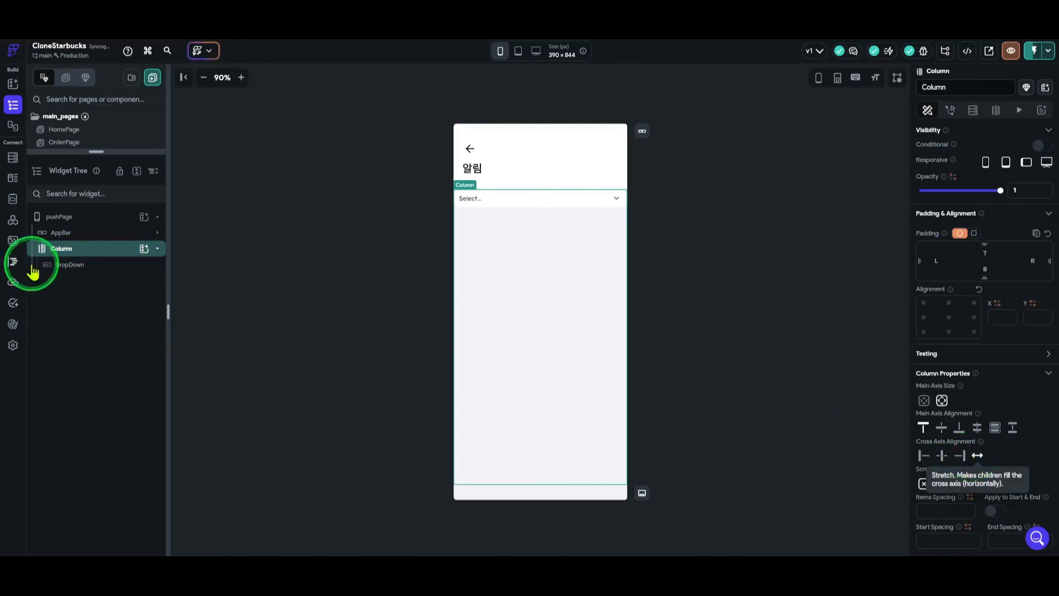
- Set the left and right padding of pushPage's DropDown to 20
click(118, 265)
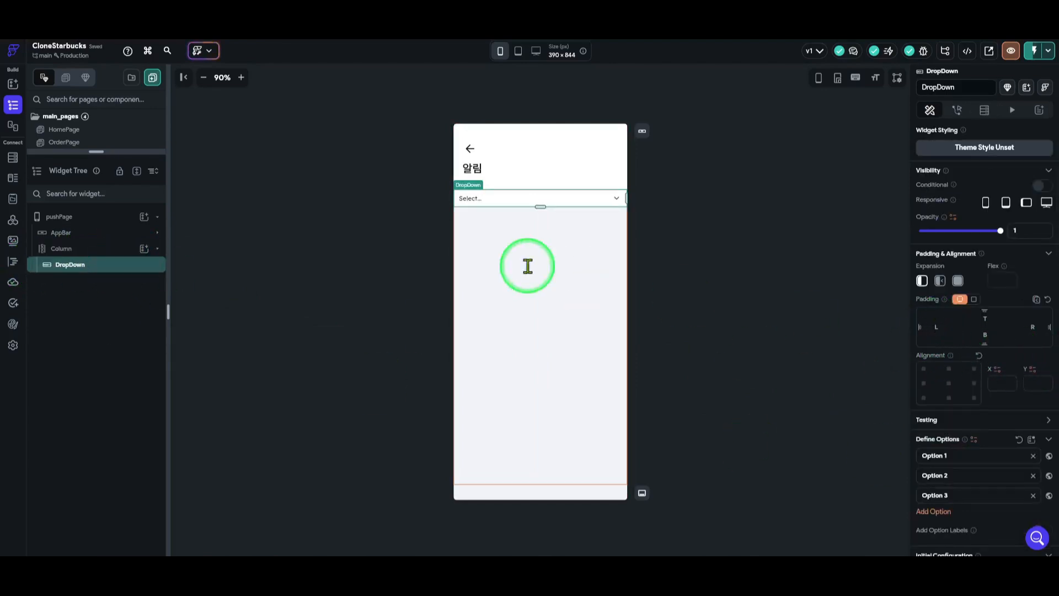
click(944, 327)
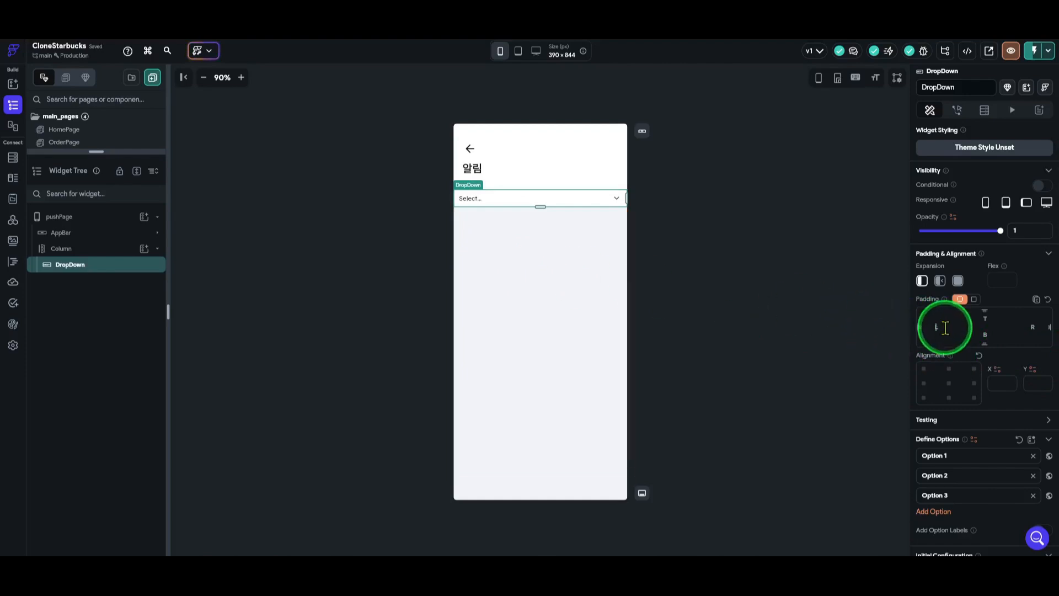
text(20)
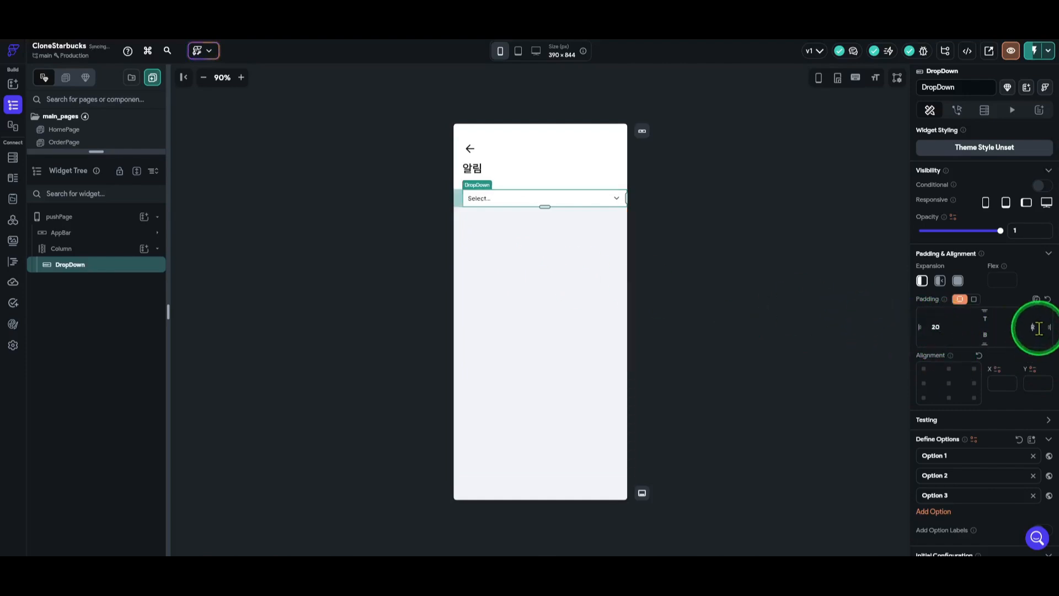
scroll(979, 386, down, 5)
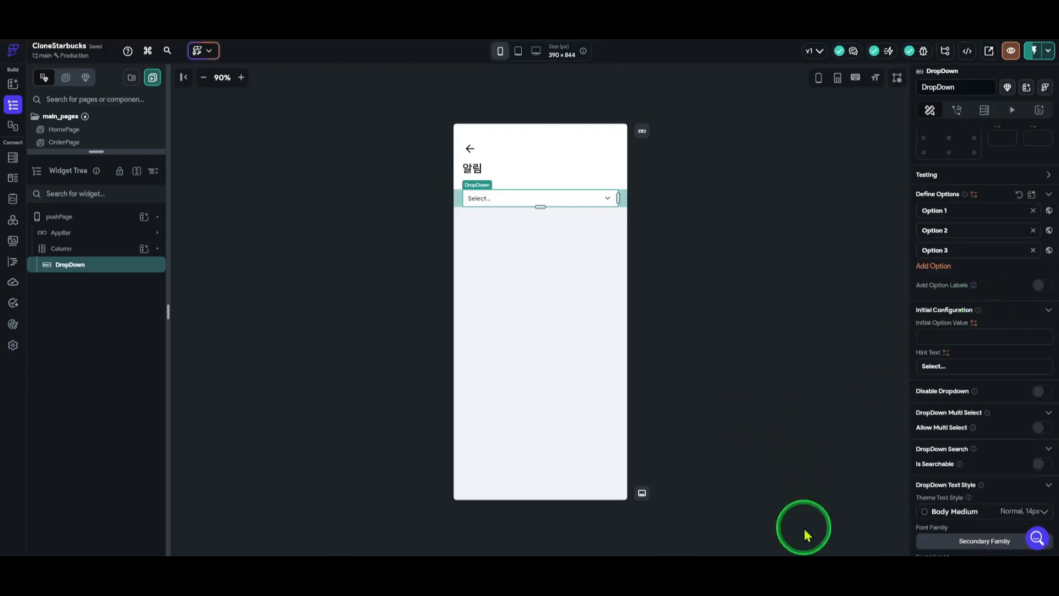
- Compare the reference images ending in _01 and _02 to check the dropdown's closed state and its option list
mouse_move(794, 560)
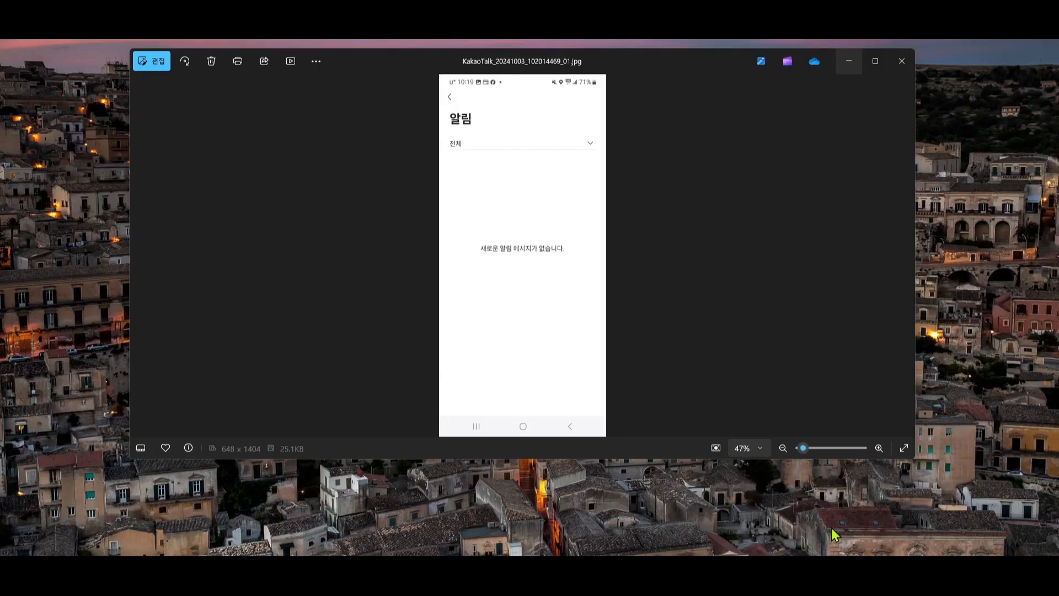
click(832, 527)
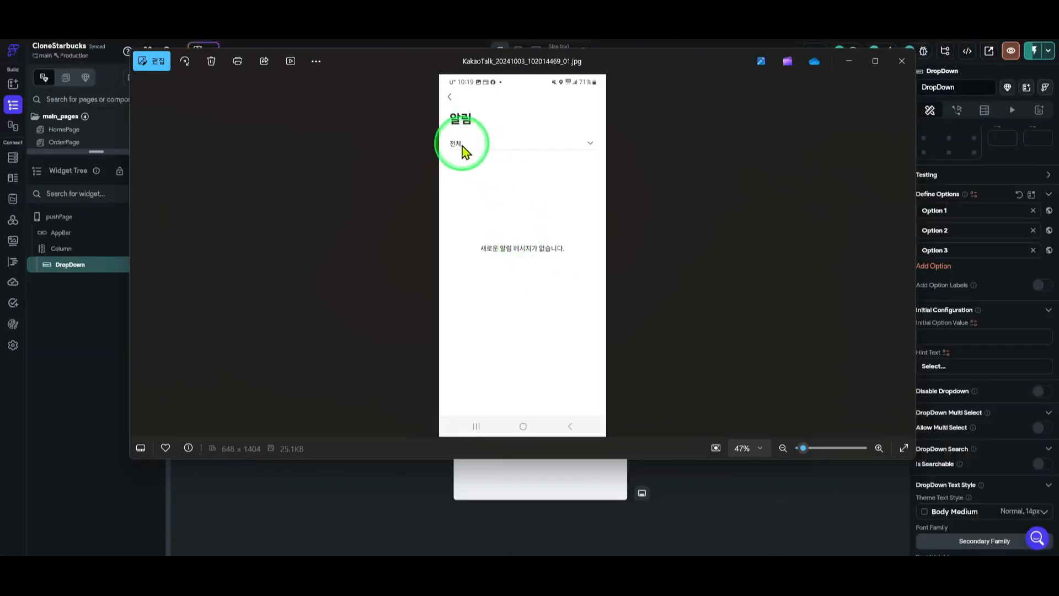
drag(631, 59, 534, 50)
scroll(1010, 326, down, 2)
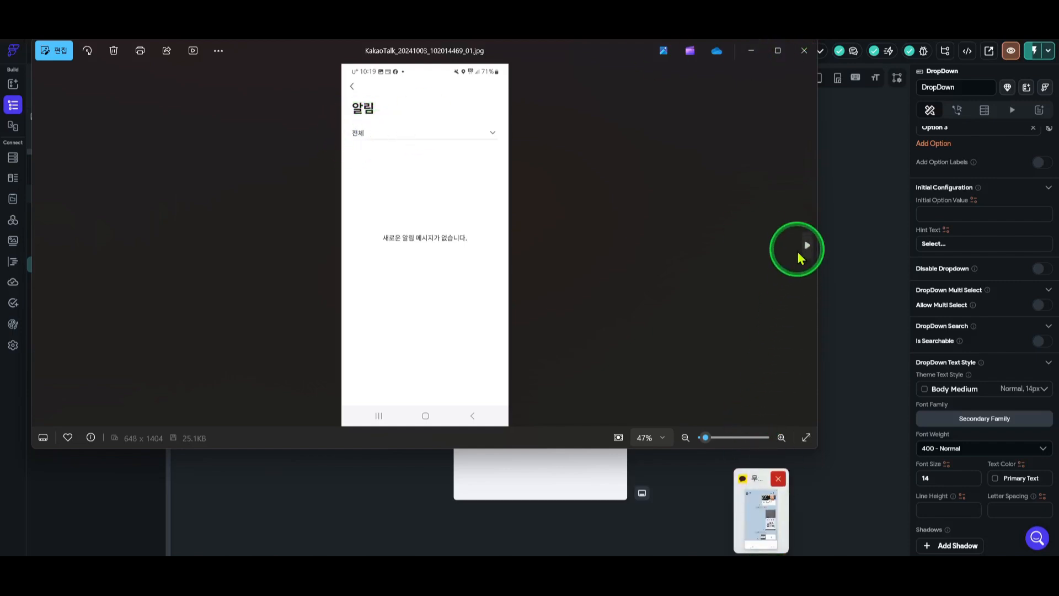
click(803, 248)
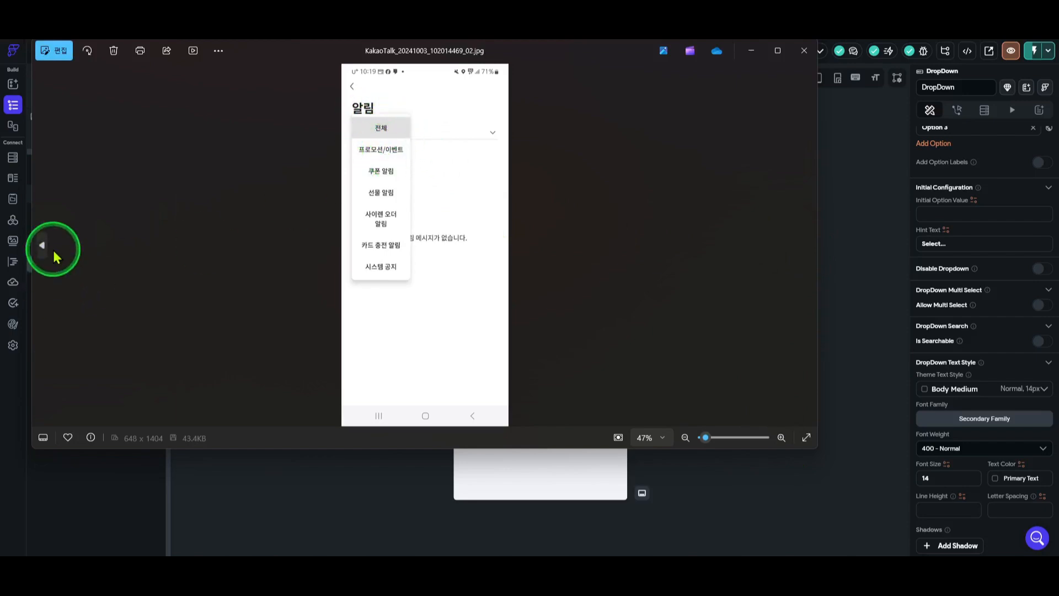
click(43, 247)
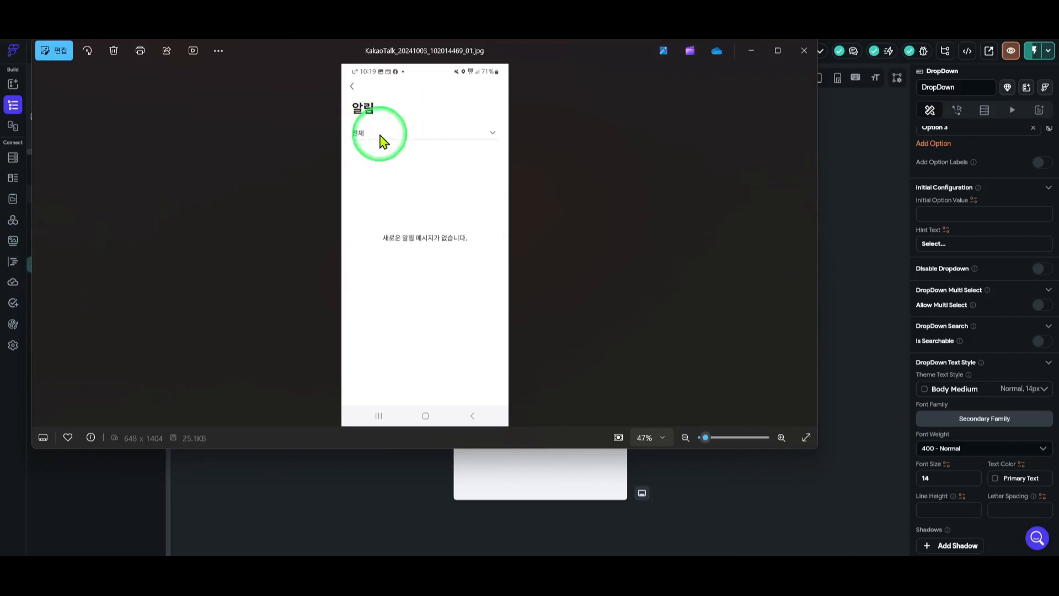
click(751, 51)
- Replace the DropDown's first option with 전체
scroll(1010, 303, up, 6)
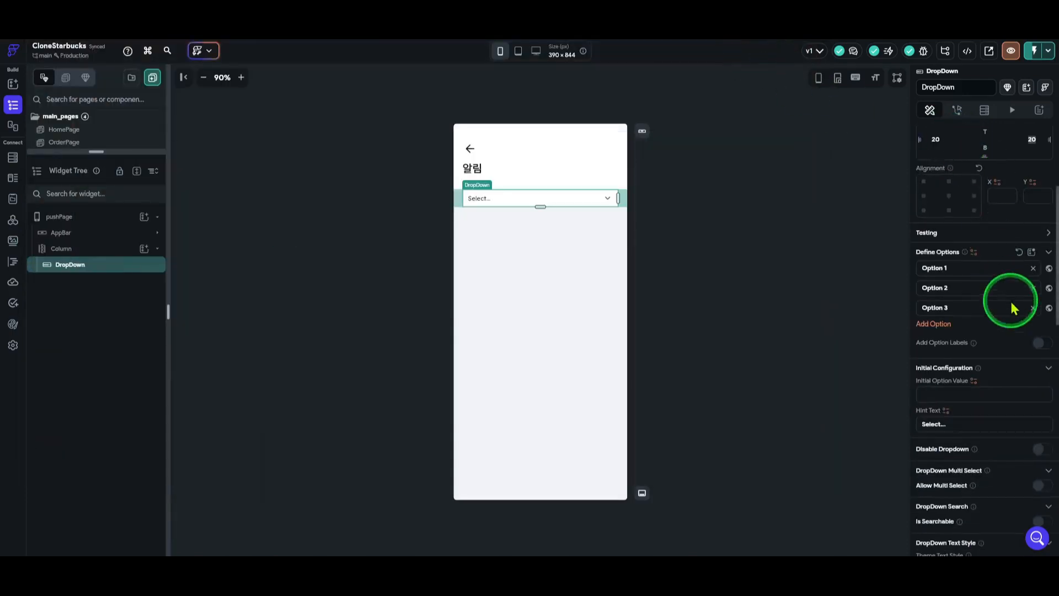
scroll(987, 377, down, 2)
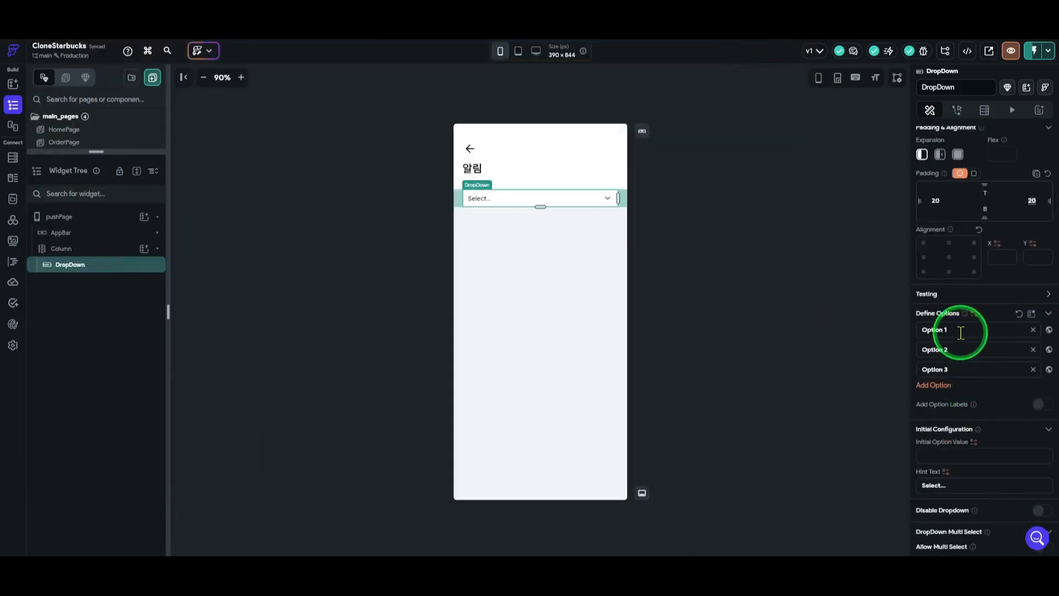
scroll(960, 332, down, 1)
click(965, 270)
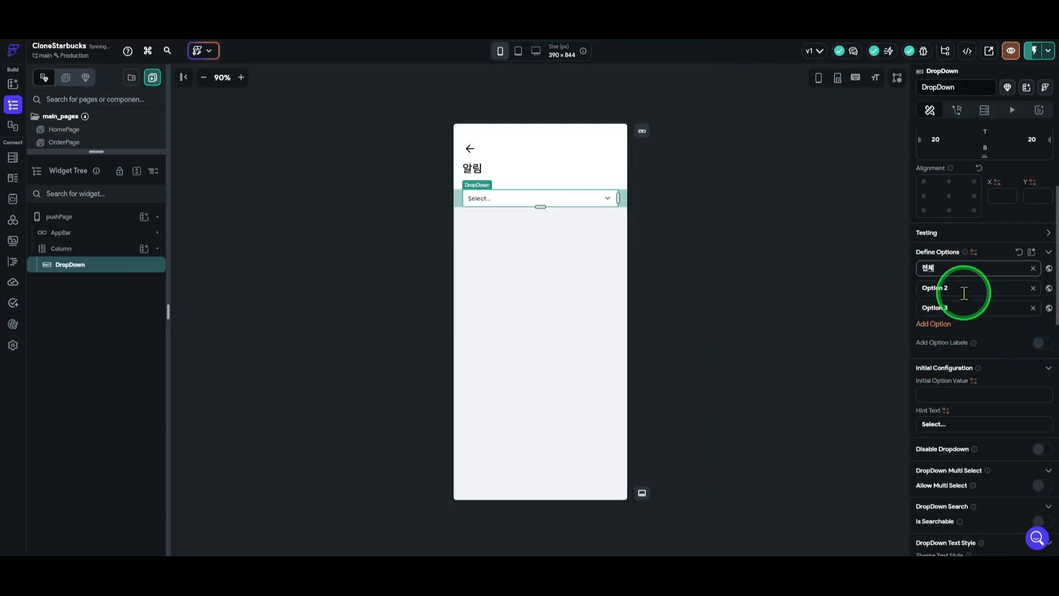
key(Tab)
- Bring up the reference image ending in _02 and move its window aside, clear of the DropDown properties
click(792, 570)
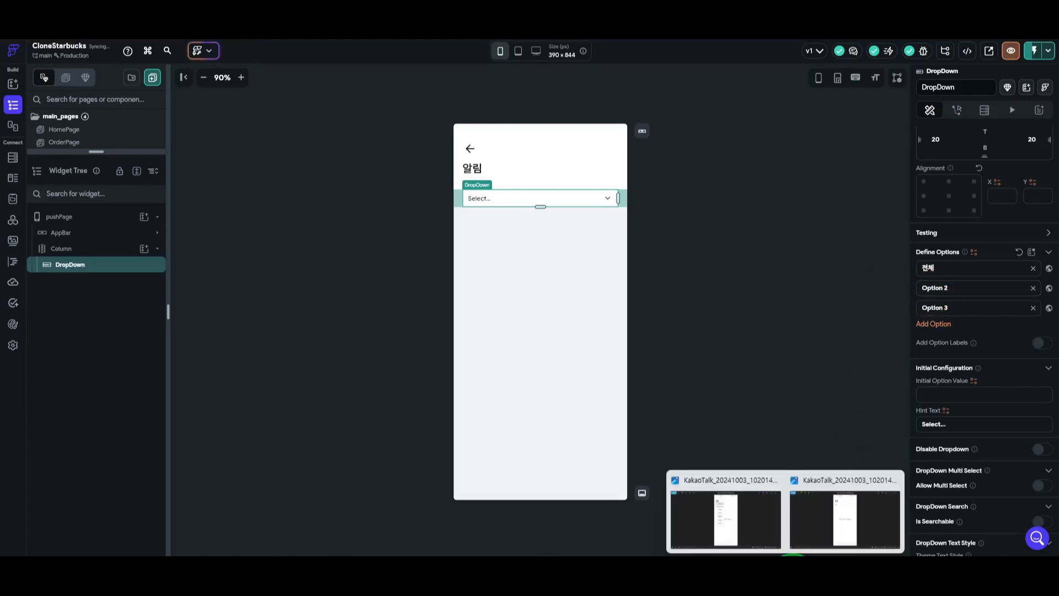
click(747, 530)
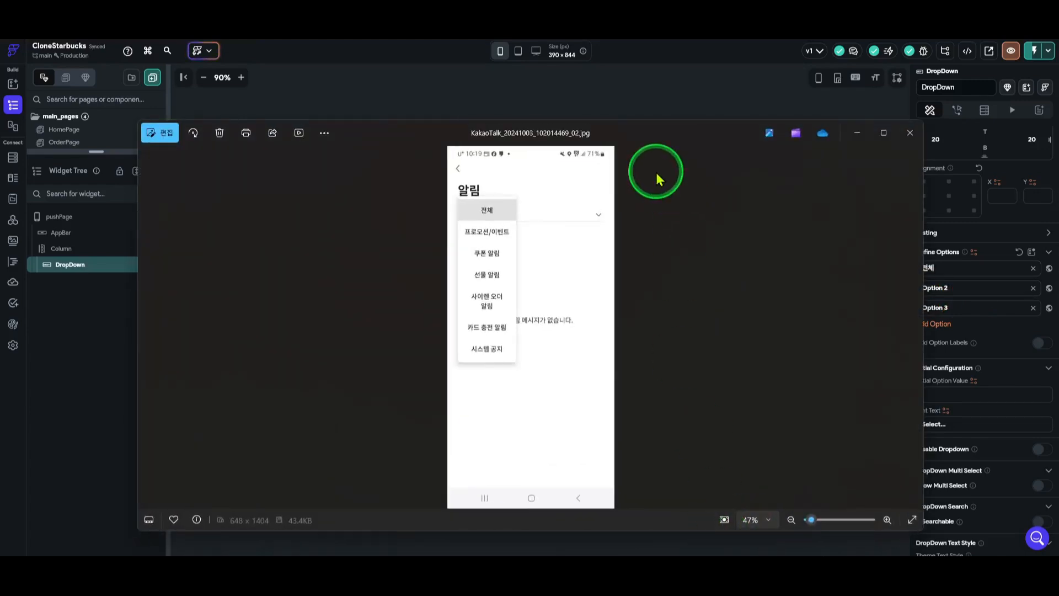
drag(663, 140, 0, 140)
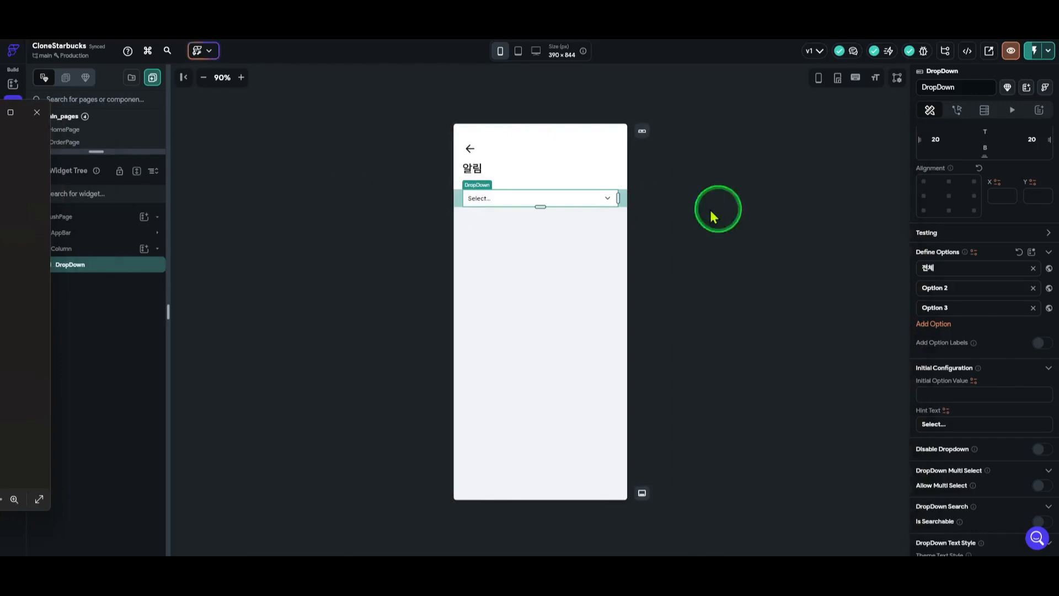
- Set the DropDown's second and third options to 프로모션/이벤트 and 쿠폰 알림, and add a fourth option 선물 알림
click(963, 289)
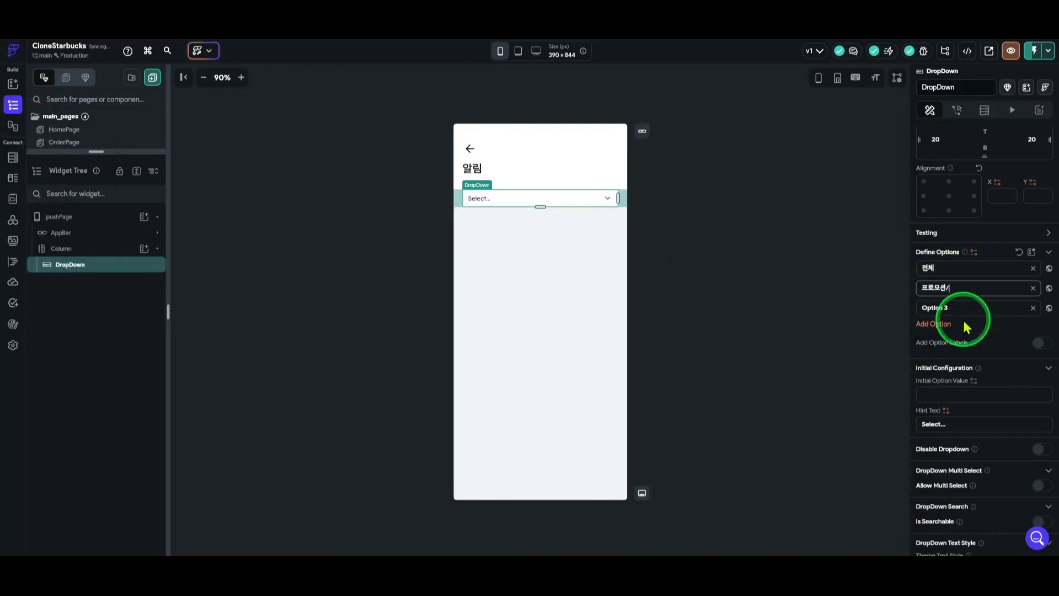
text(프로모션/이벤트)
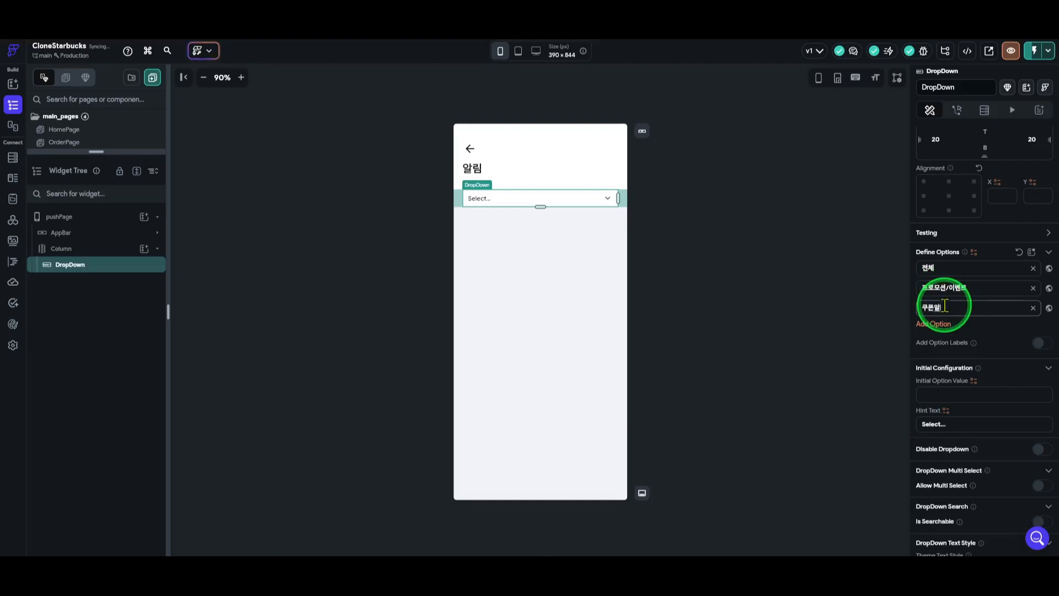
click(943, 329)
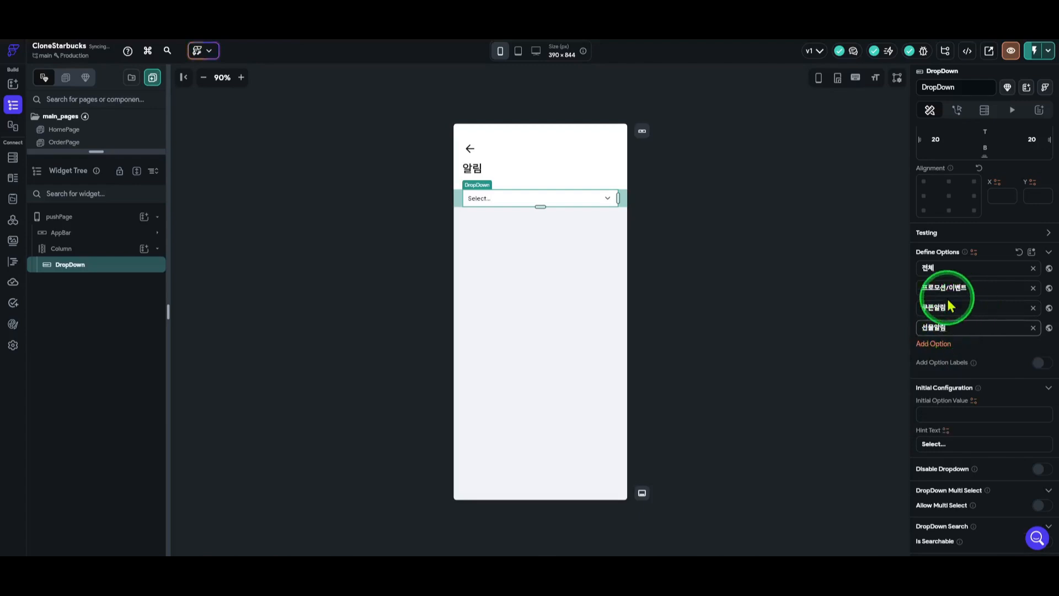
click(933, 307)
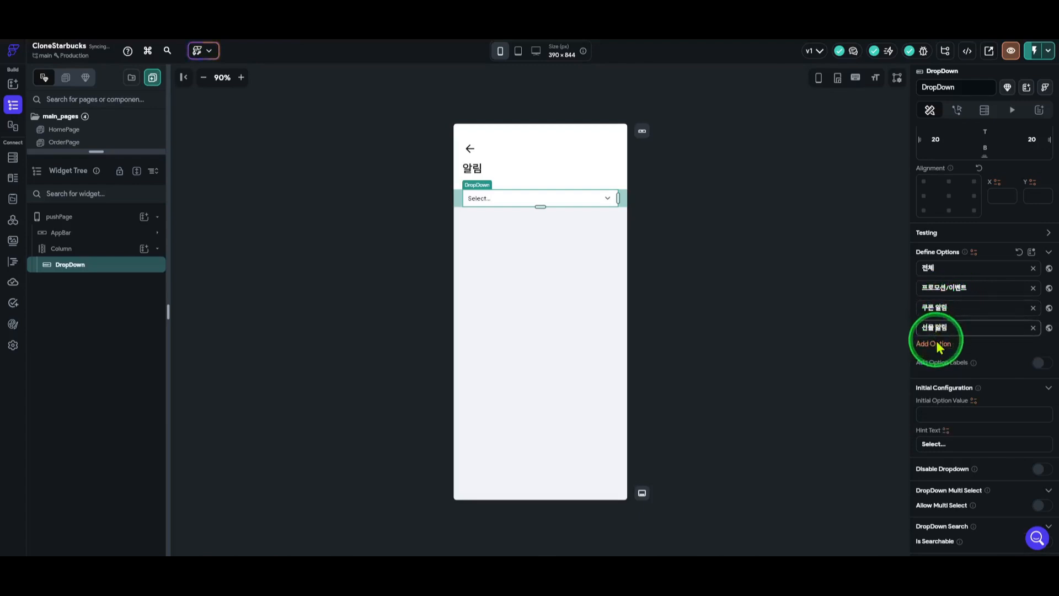
- Add three more DropDown options: 사이렌 오더 알림, 카드 충전 알림 and 시스템 공지
click(938, 344)
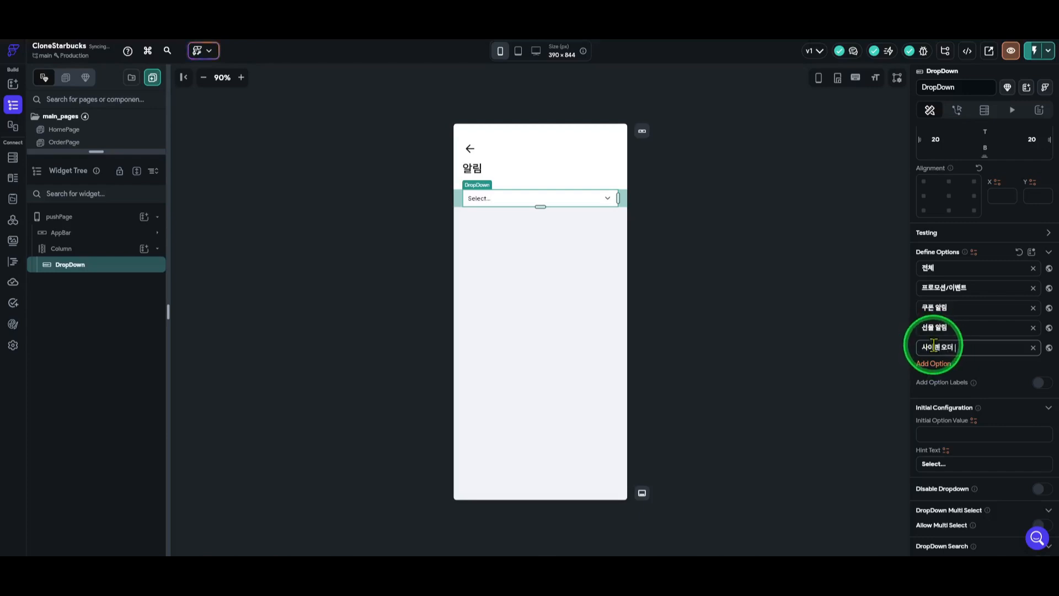
click(932, 365)
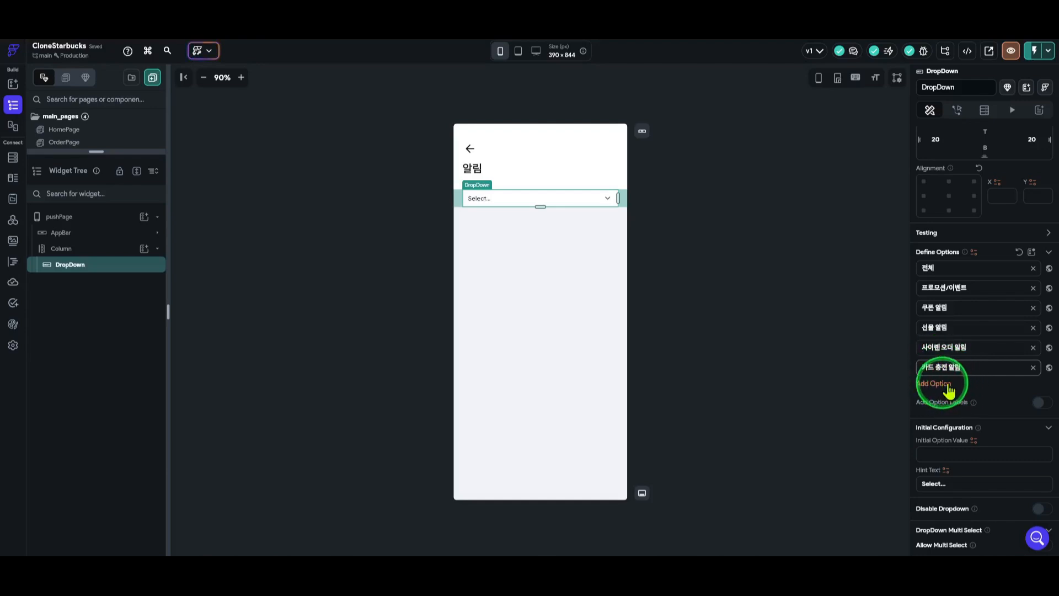
click(948, 386)
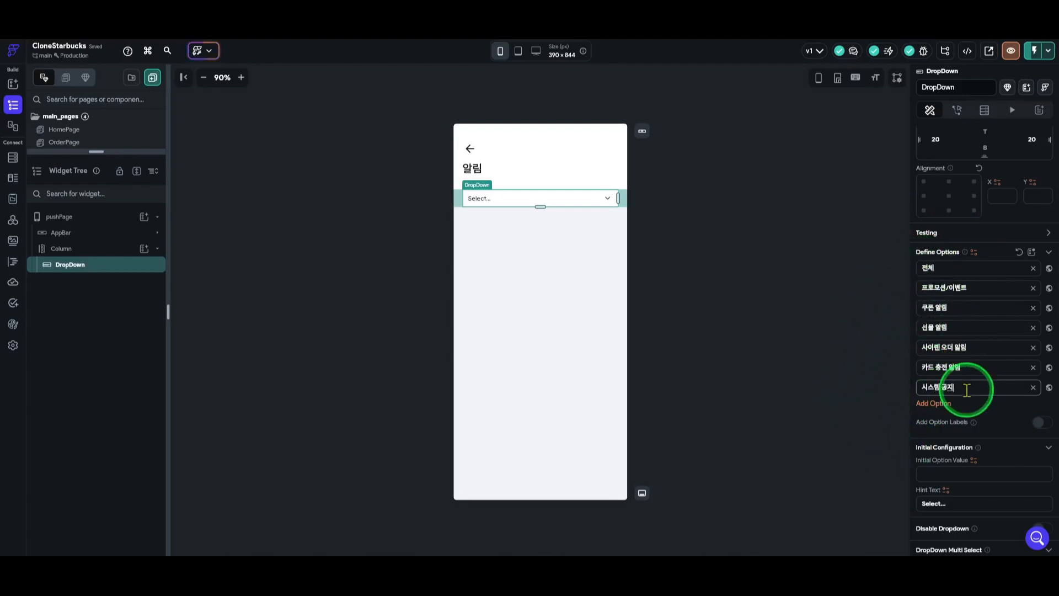
- Clear the DropDown's hint text and set its initial option value to 전체
scroll(972, 353, down, 1)
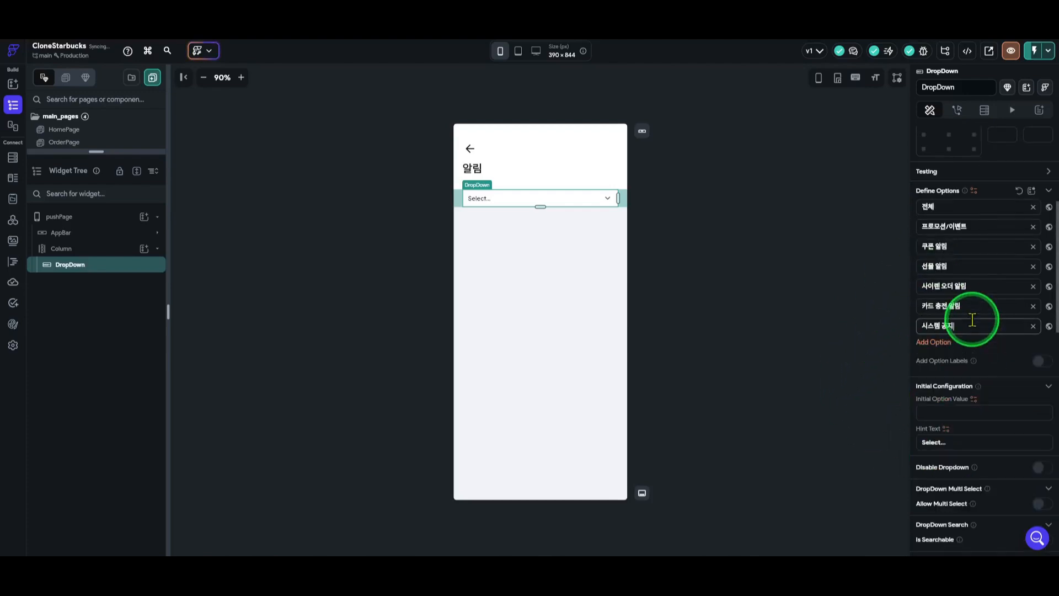
scroll(968, 385, down, 1)
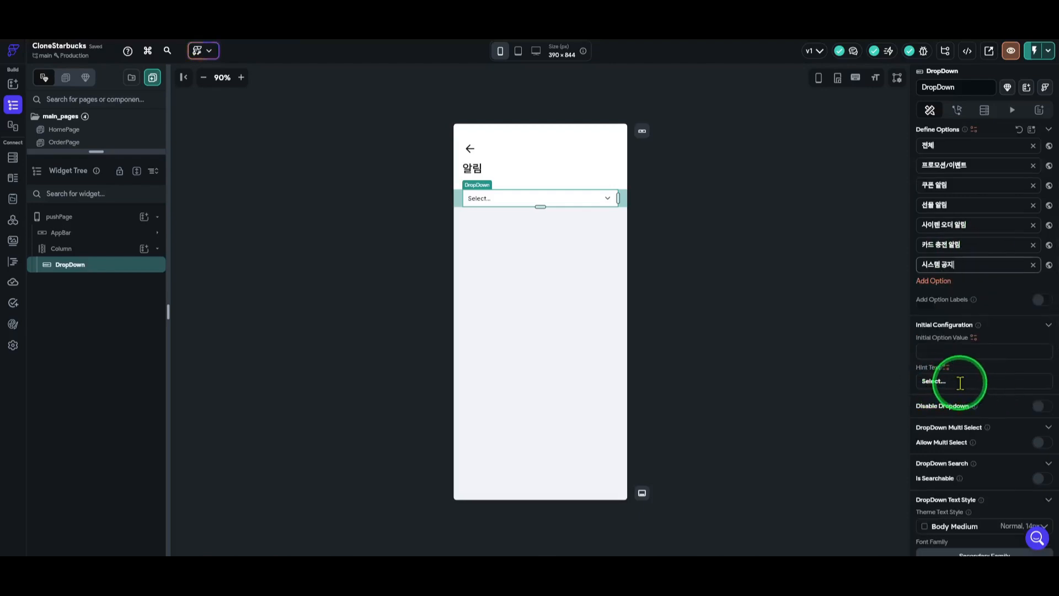
click(956, 385)
key(BackSpace)
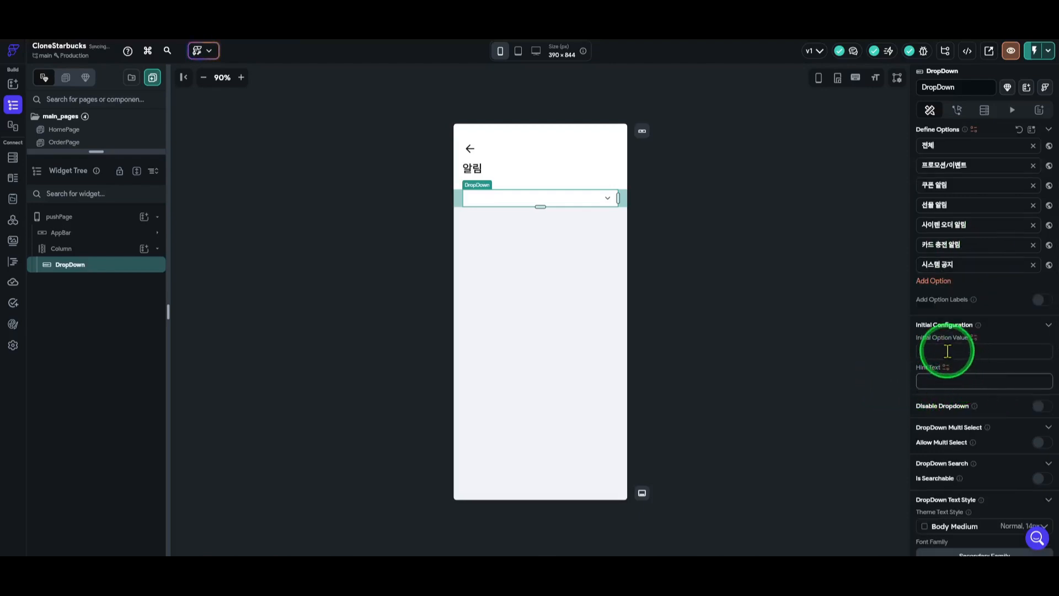
scroll(965, 357, up, 1)
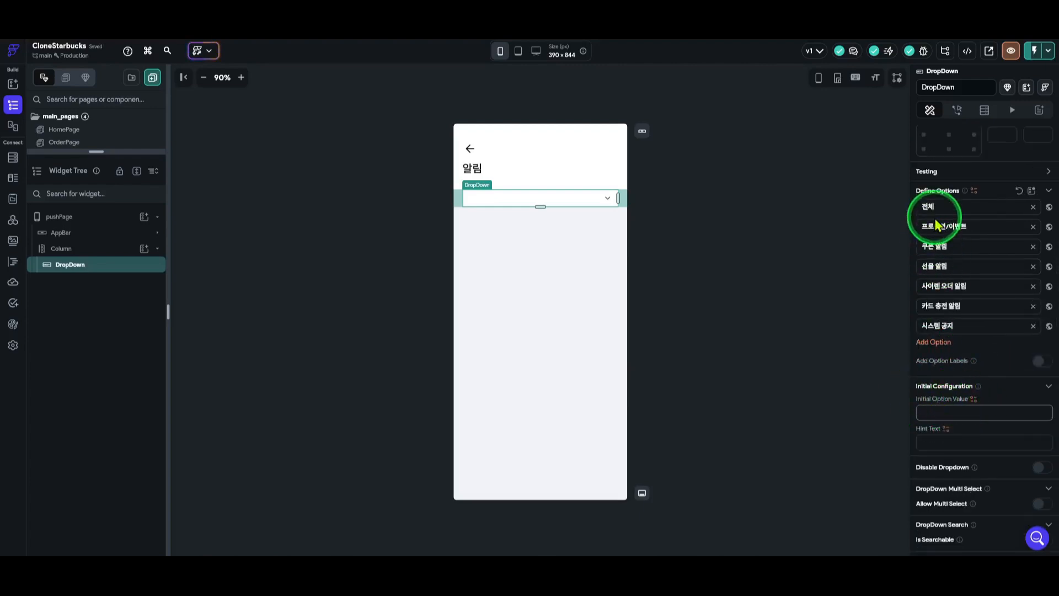
text(전)
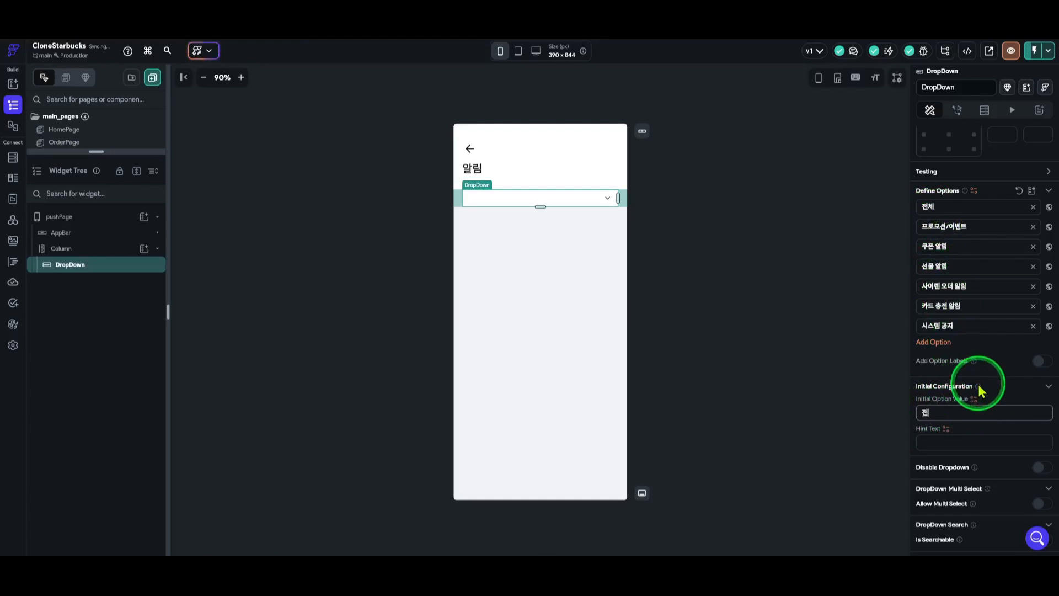
text(체)
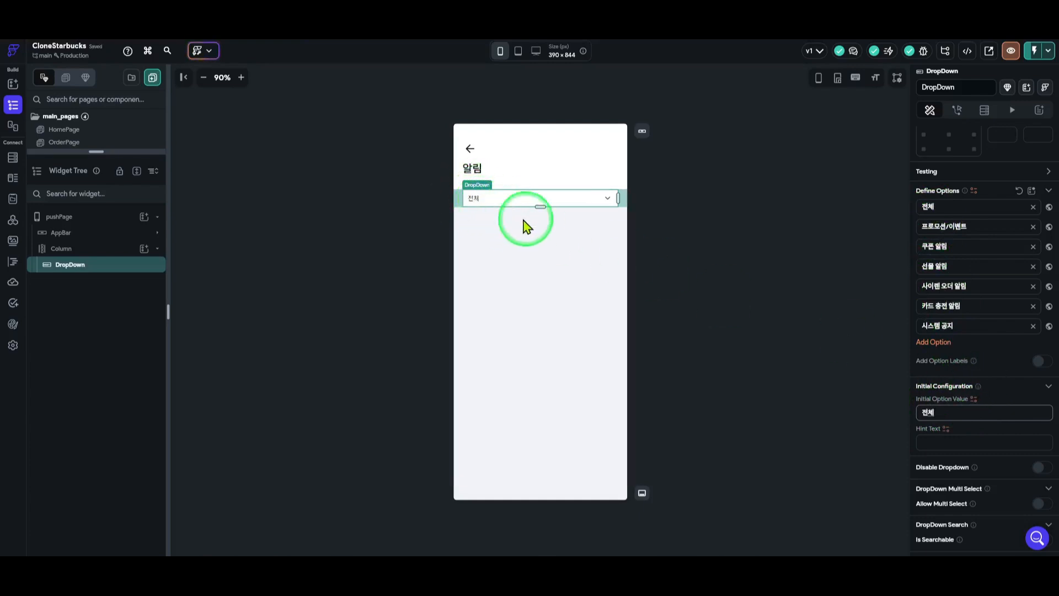
- Try the Title Large text style on the DropDown, and settle on Label Large instead
scroll(999, 348, down, 1)
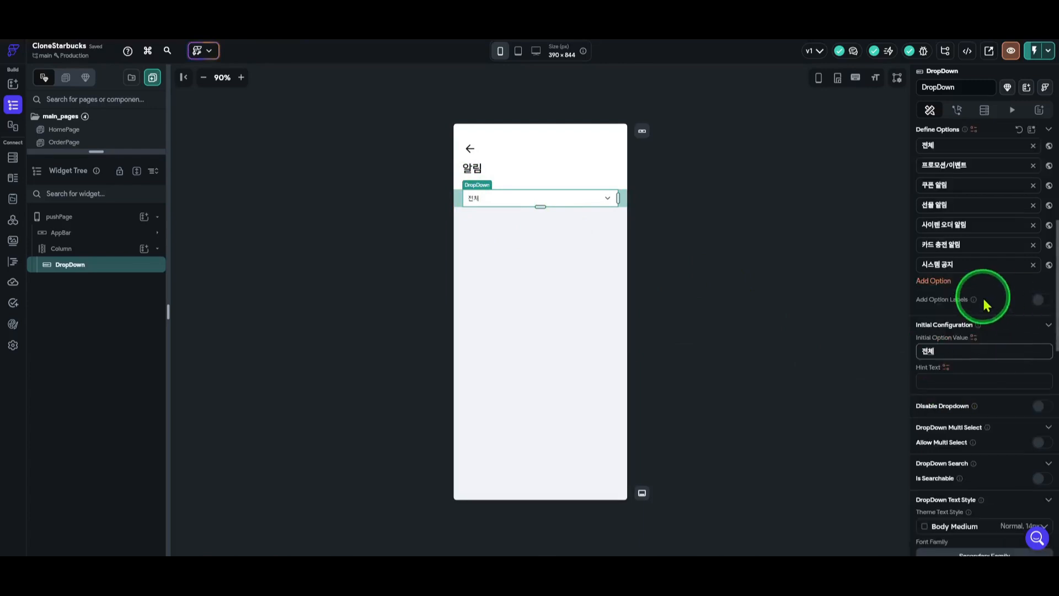
scroll(988, 309, down, 3)
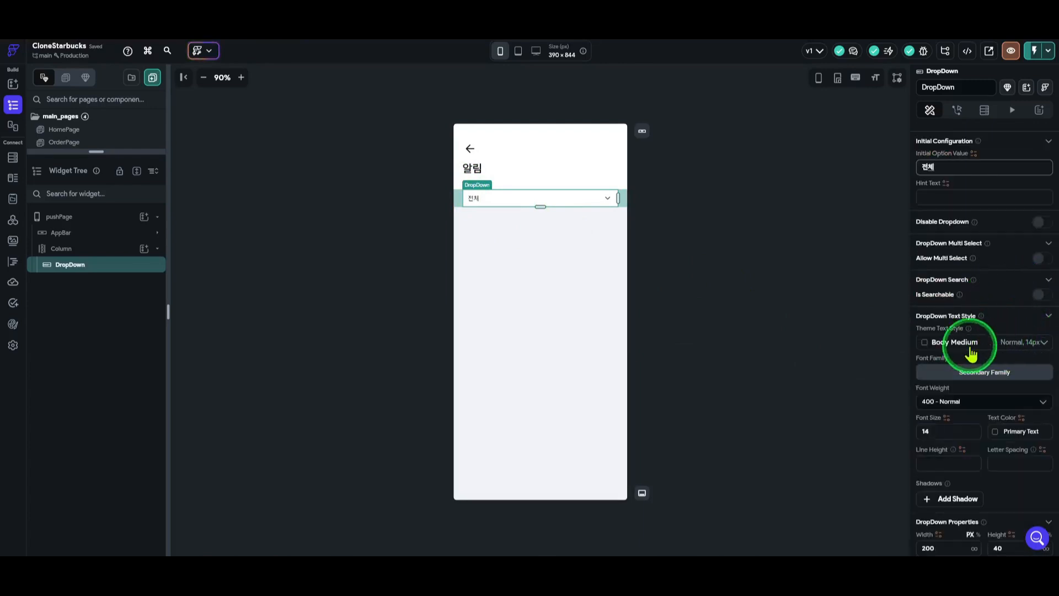
click(956, 348)
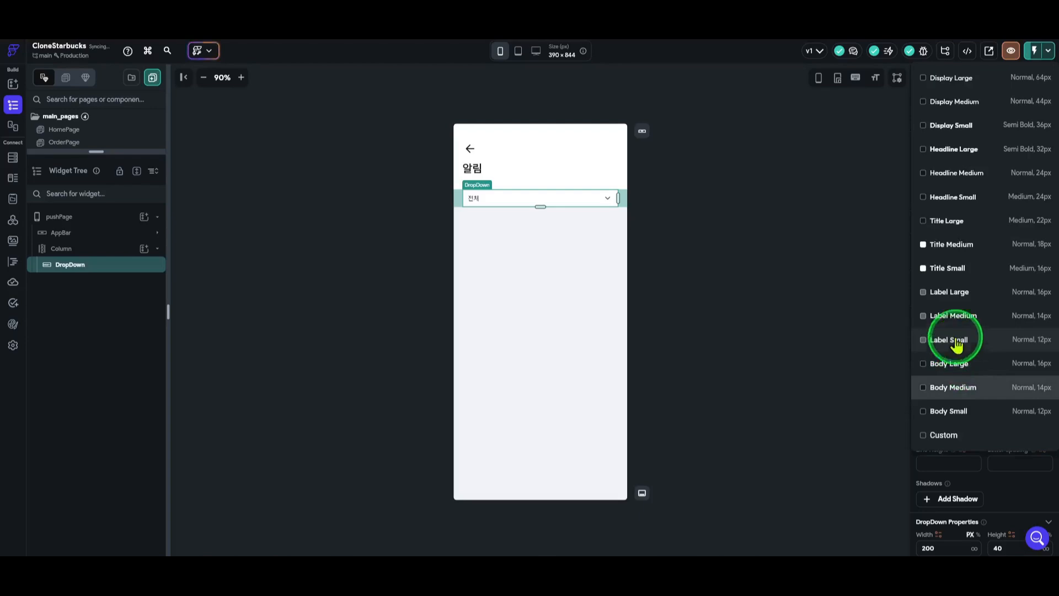
click(960, 231)
click(995, 340)
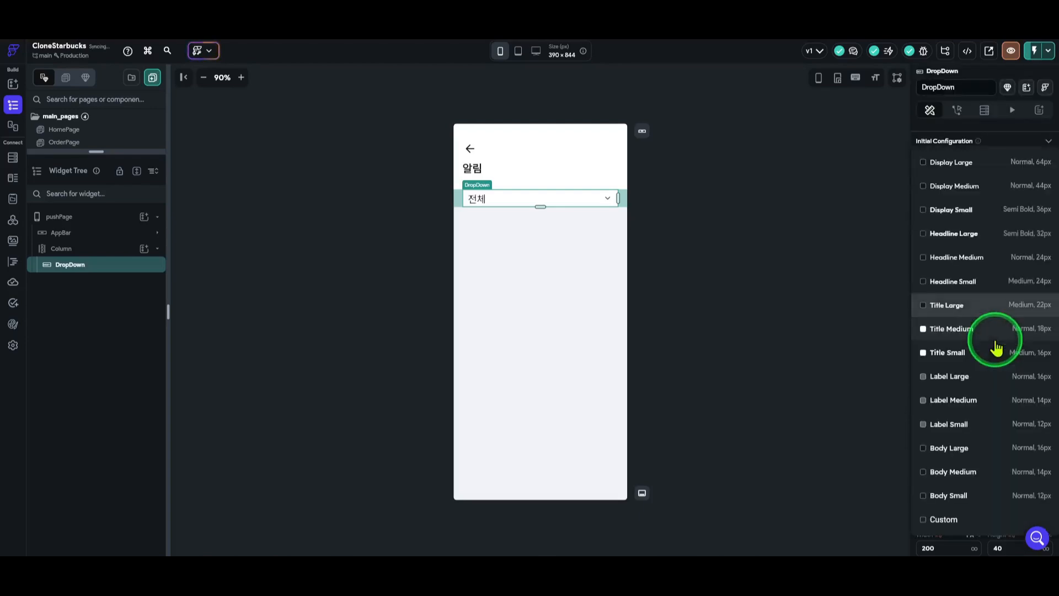
click(970, 381)
- Set the DropDown's height to 60 px
scroll(982, 359, down, 3)
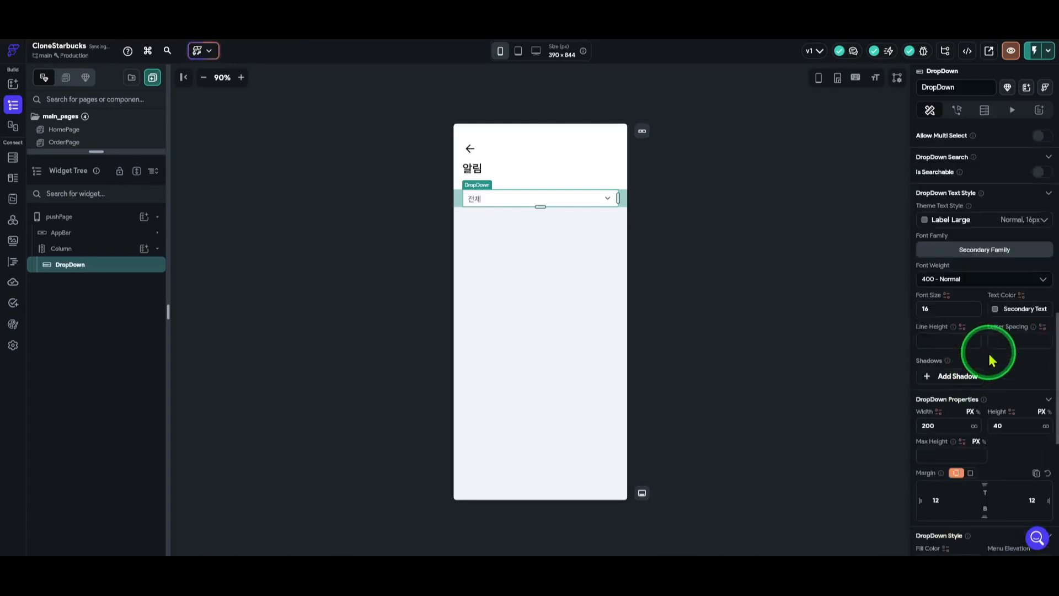
scroll(977, 342, down, 1)
drag(1030, 364, 928, 359)
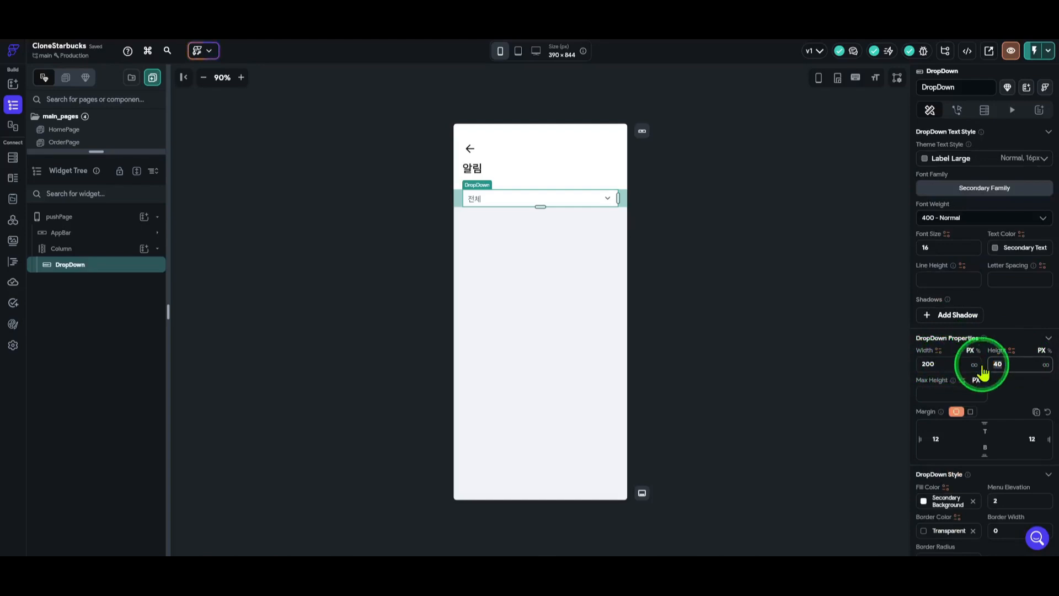
text(60)
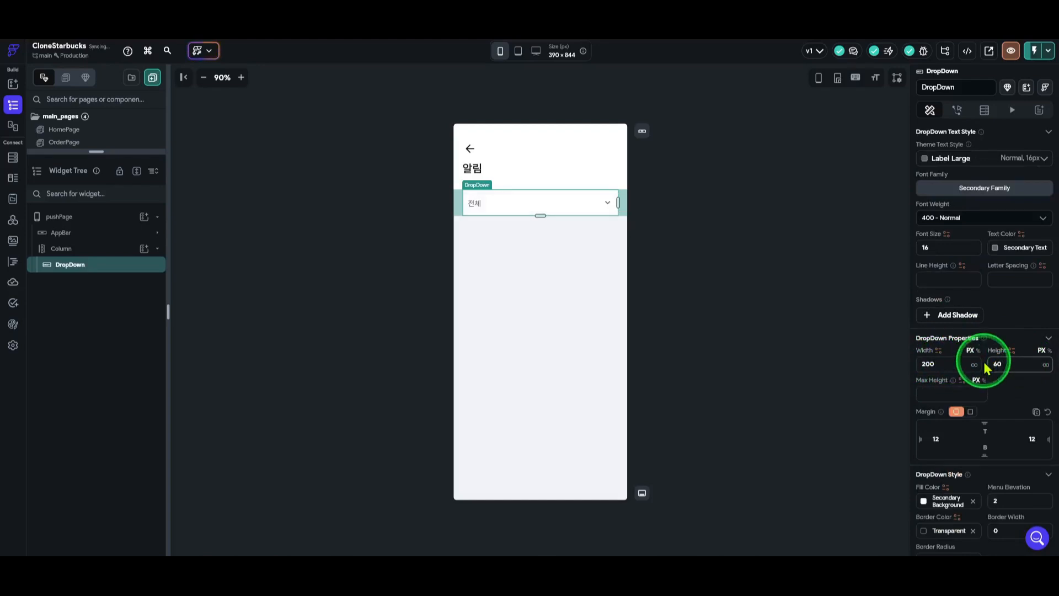
- Compare the DropDown with the 알림 reference images and turn off its Hides Underline option
scroll(1012, 375, down, 1)
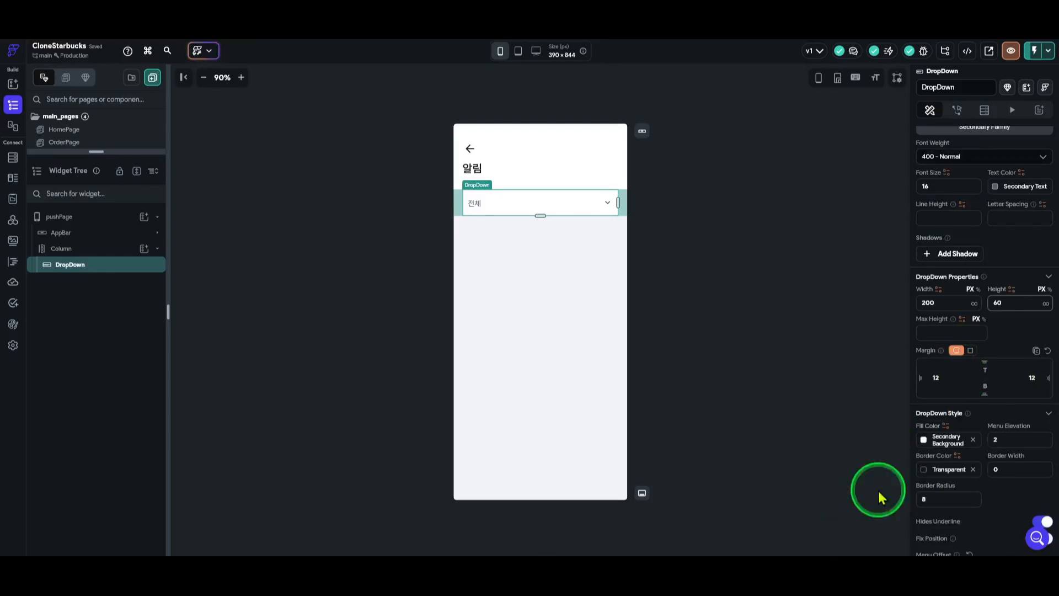
scroll(993, 390, down, 3)
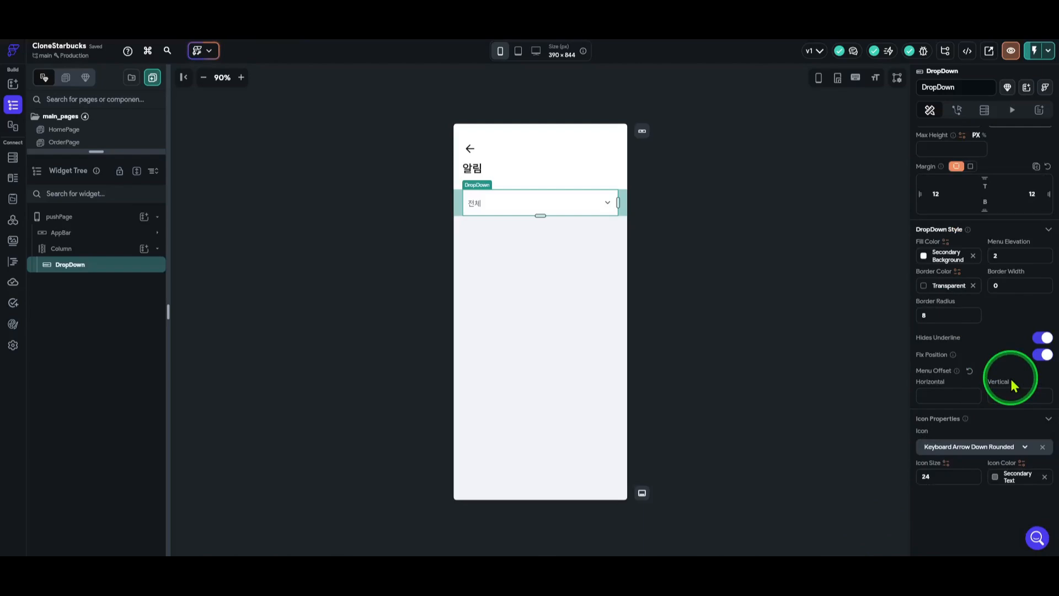
mouse_move(811, 554)
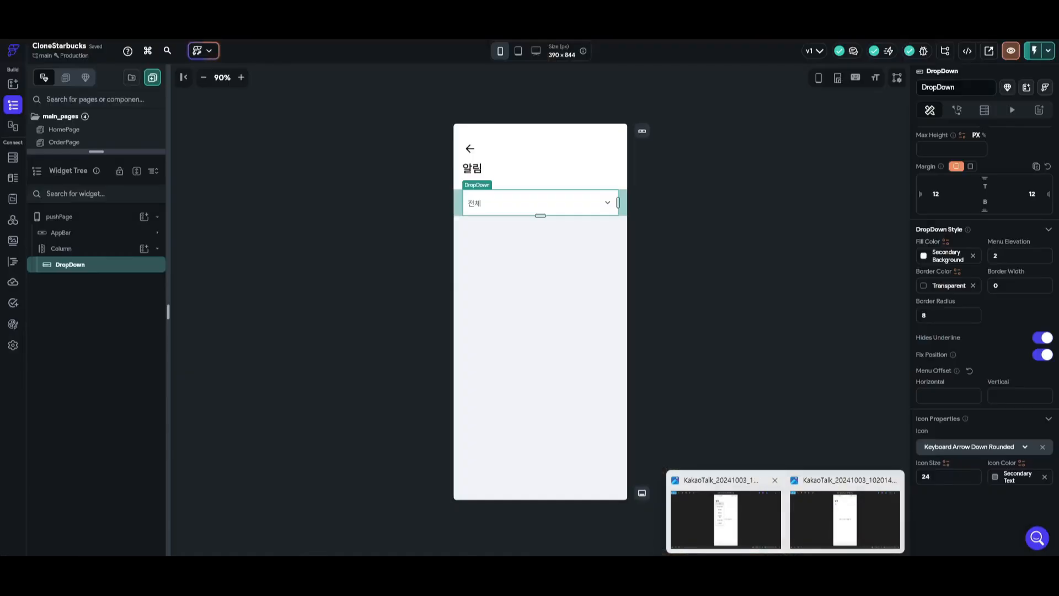
click(726, 518)
drag(177, 131, 703, 110)
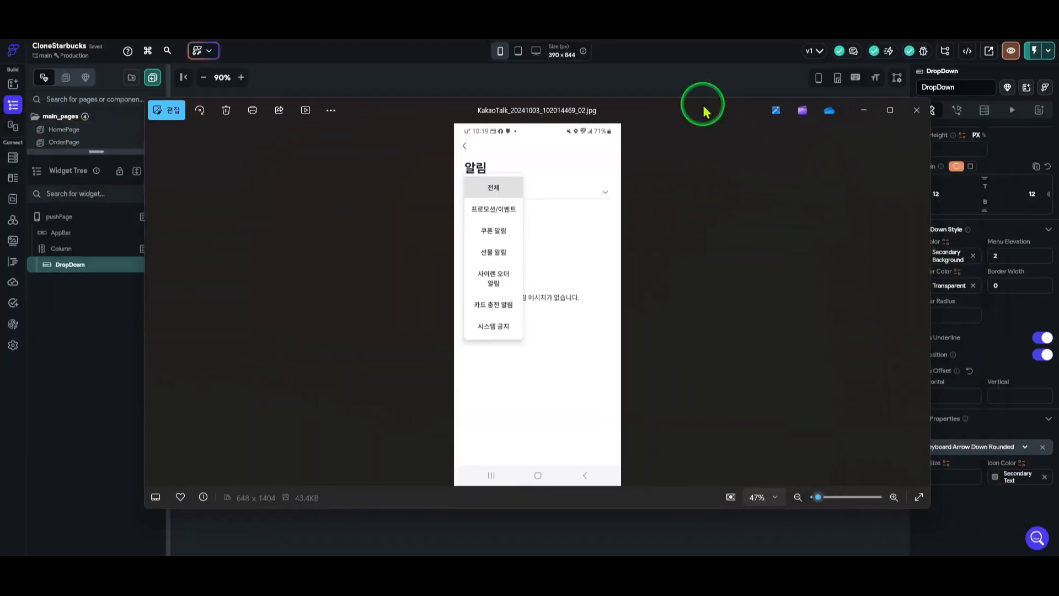
click(160, 309)
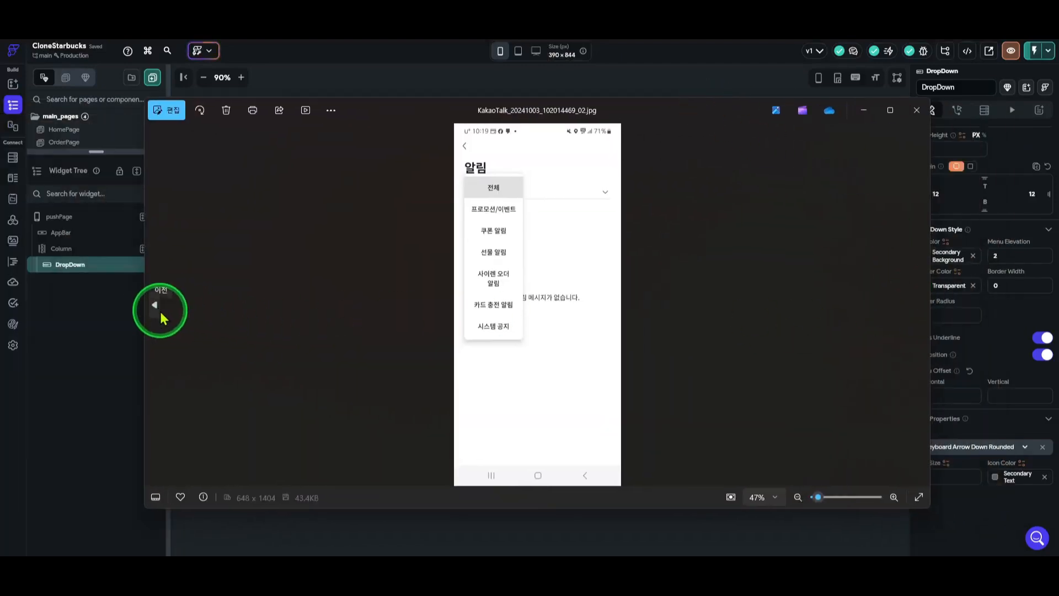
click(159, 309)
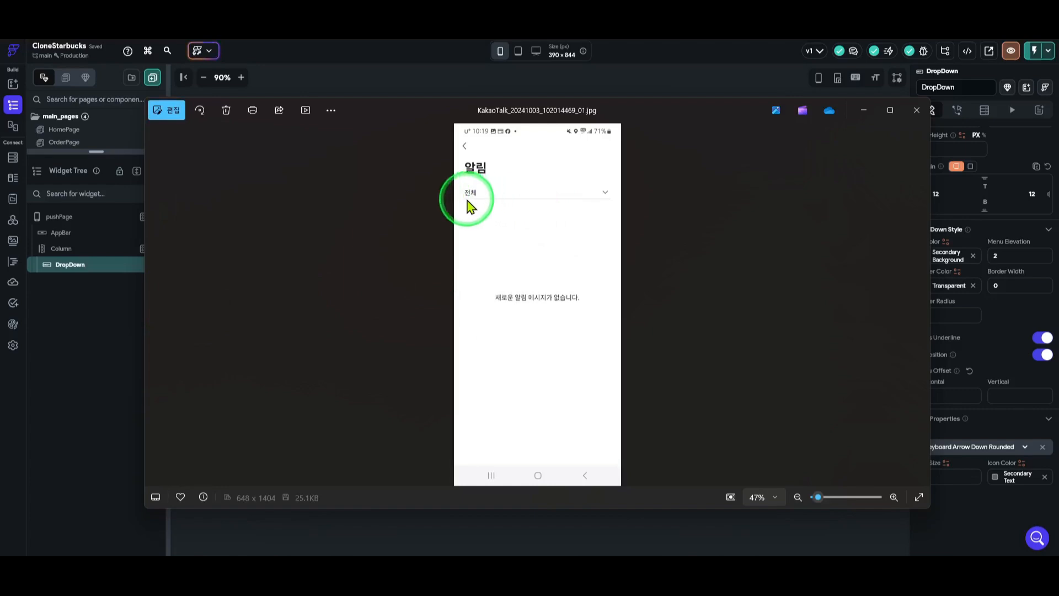
click(863, 113)
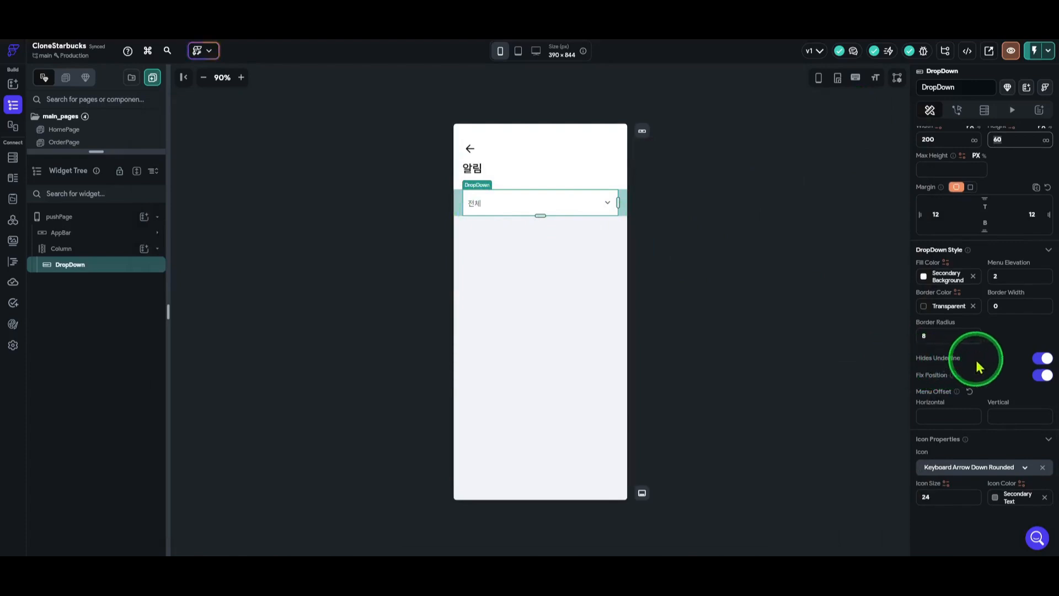
click(1039, 362)
click(713, 230)
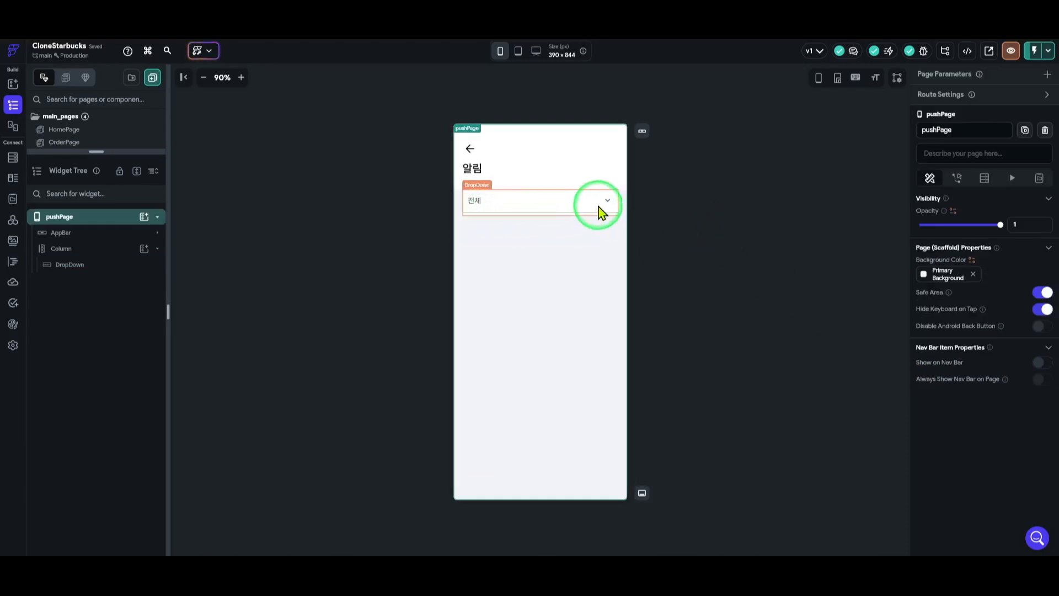
- Review the DropDown's options, text style, size and style properties, and compare the widget with the 알림 reference image
click(602, 211)
scroll(923, 439, down, 5)
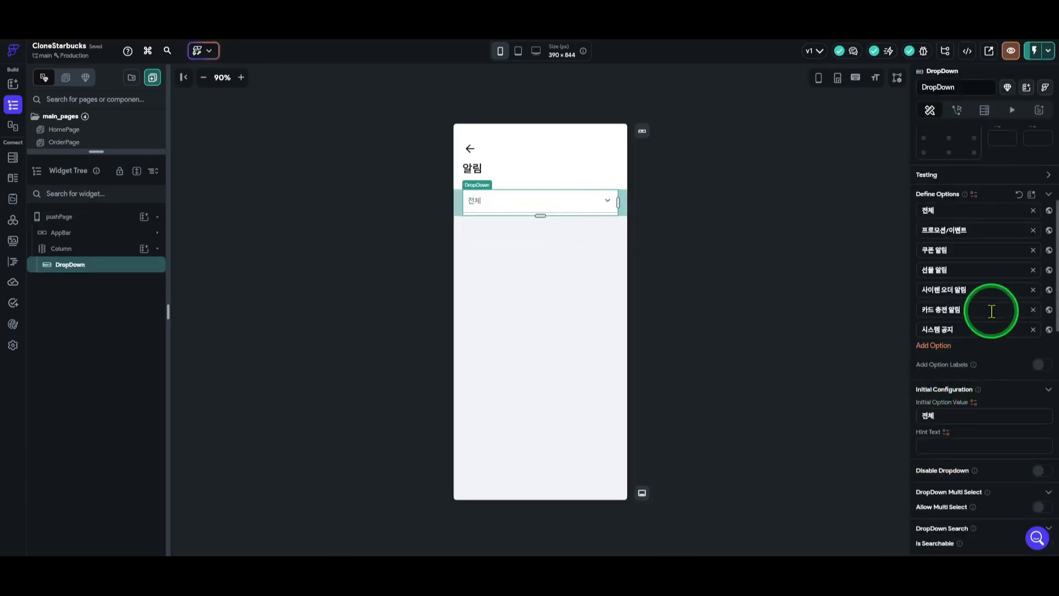
scroll(993, 307, down, 2)
scroll(1008, 314, down, 4)
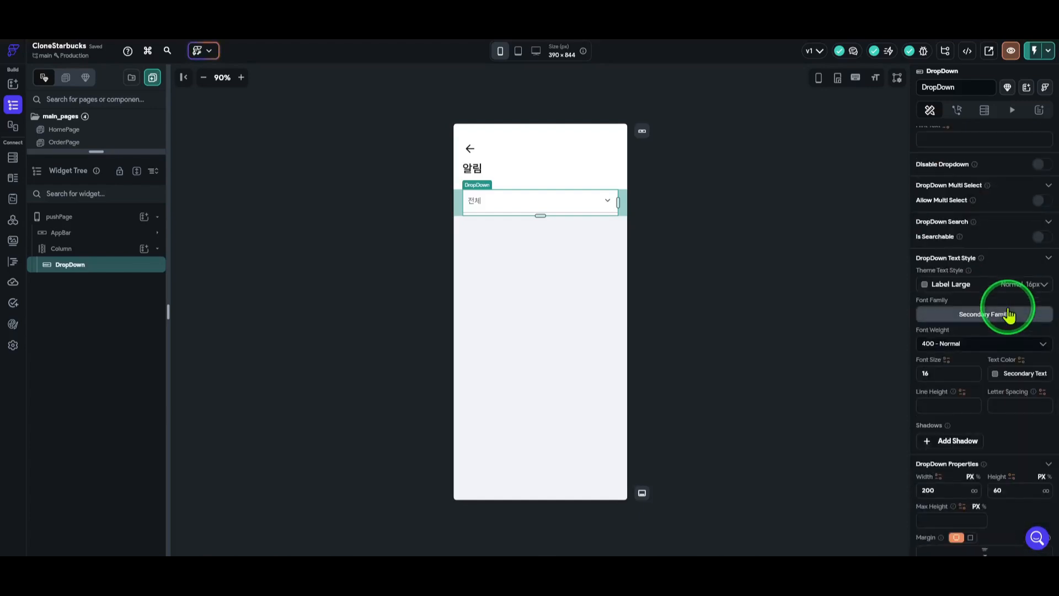
scroll(1008, 314, down, 4)
scroll(1008, 307, down, 4)
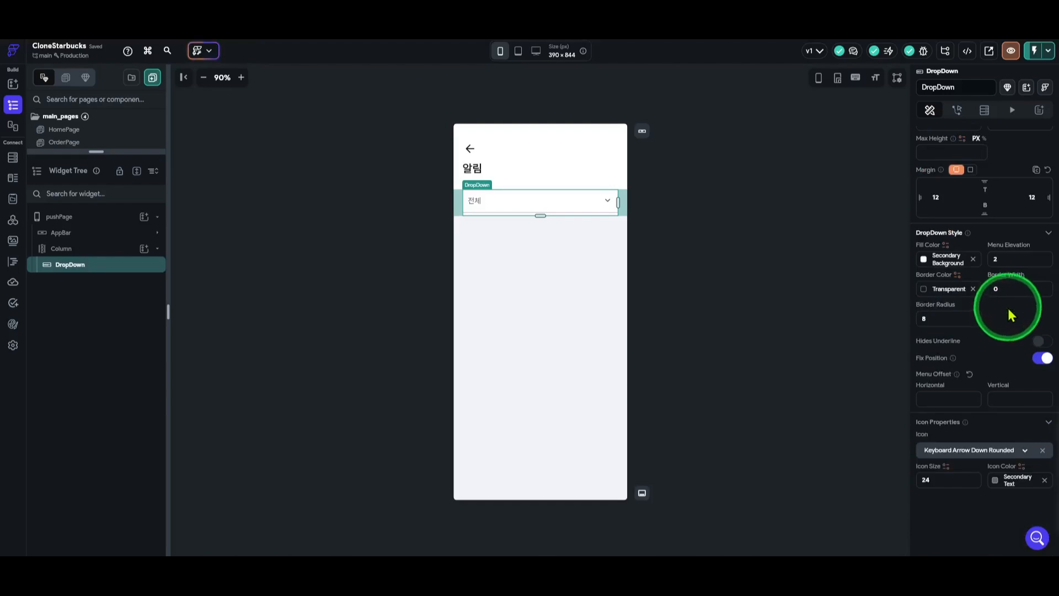
scroll(1013, 315, up, 5)
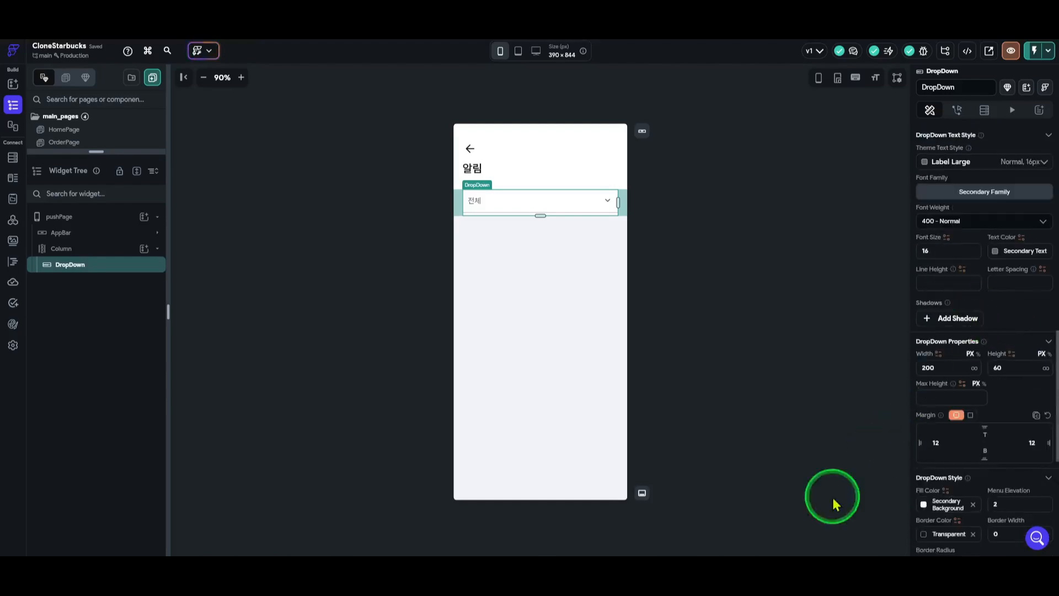
mouse_move(786, 554)
click(738, 543)
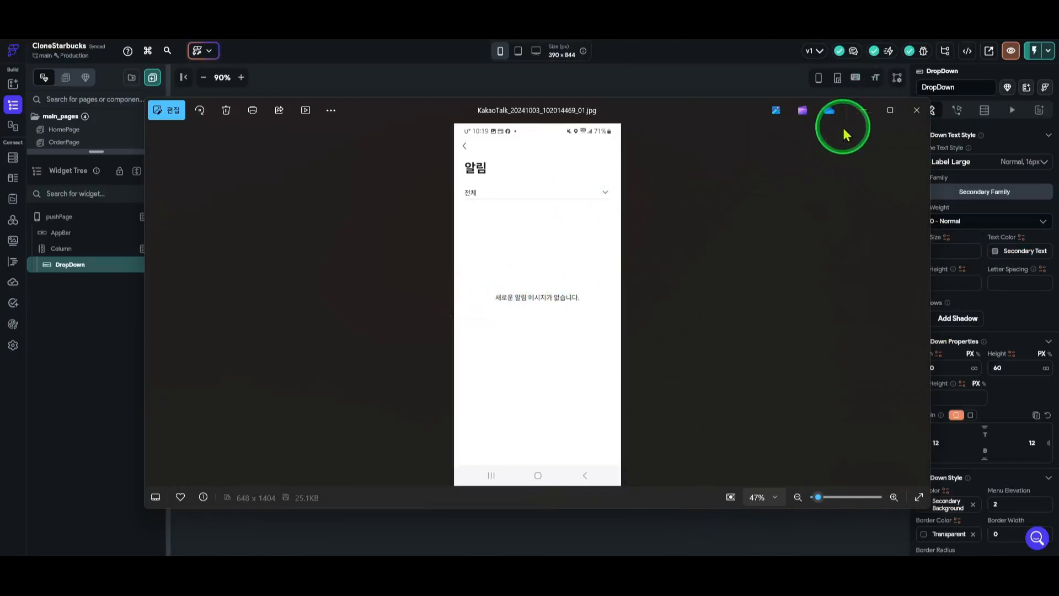
click(864, 111)
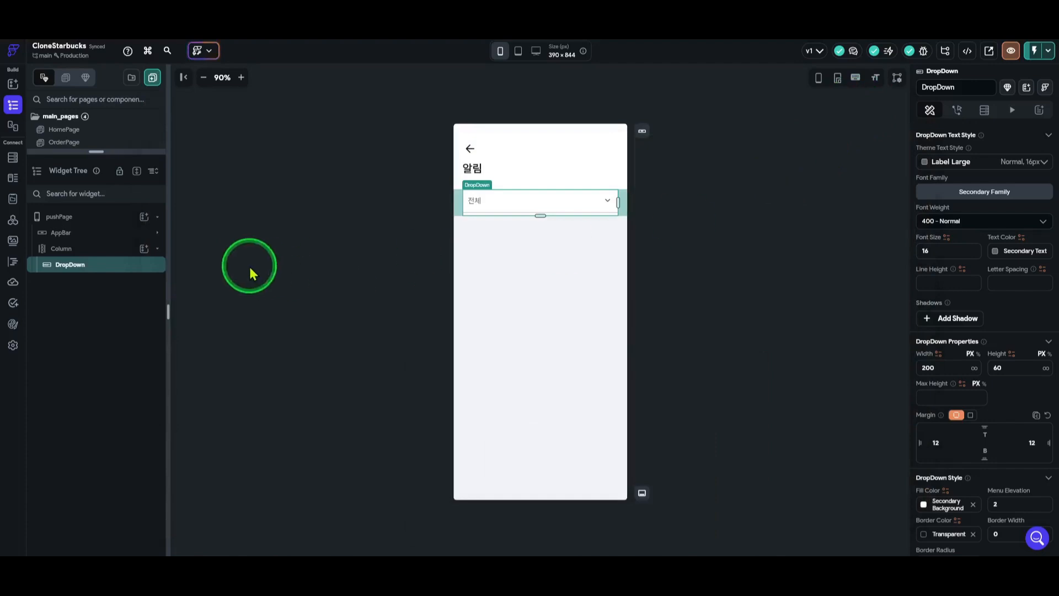
- Add a Text widget below the DropDown in the Column and align it to the centre
click(146, 256)
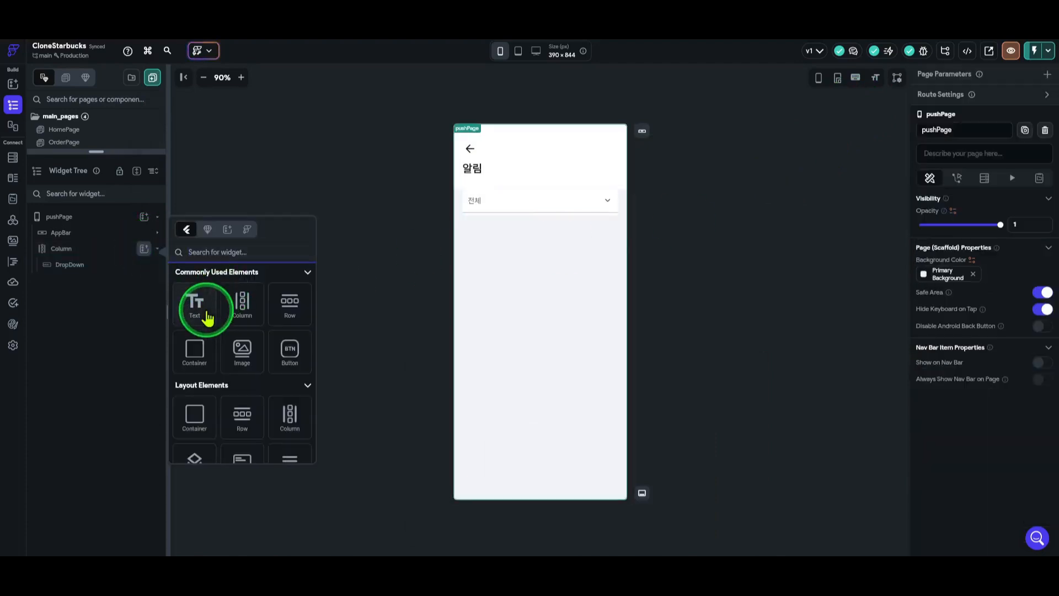
click(206, 313)
click(949, 419)
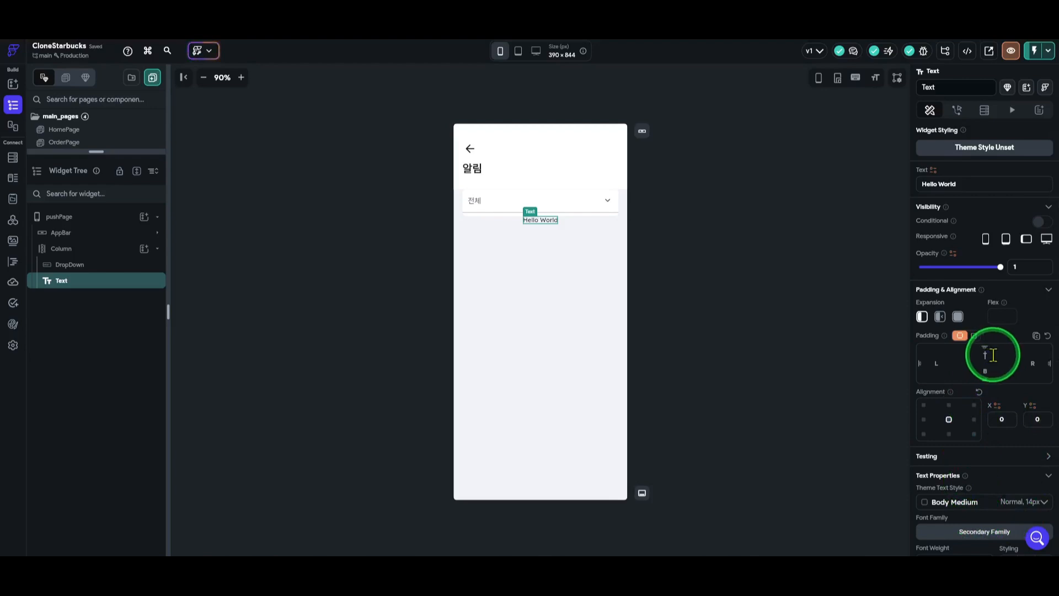
- Try a top padding of 100 on the Text widget, and settle on 150 instead
click(1006, 366)
text(100)
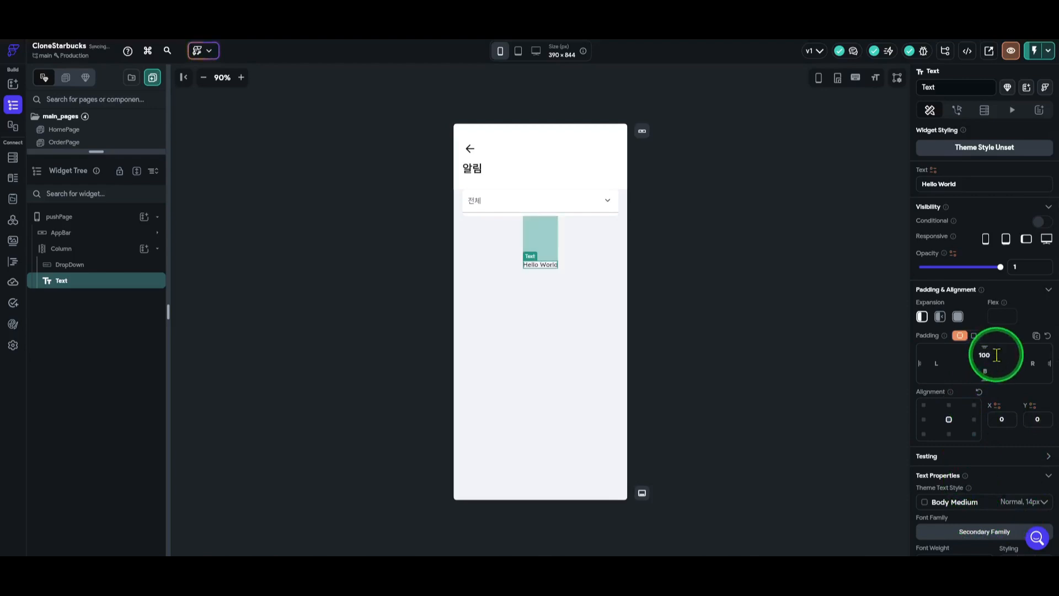
key(BackSpace)
key(BackSpace)
key(BackSpace)
text(150)
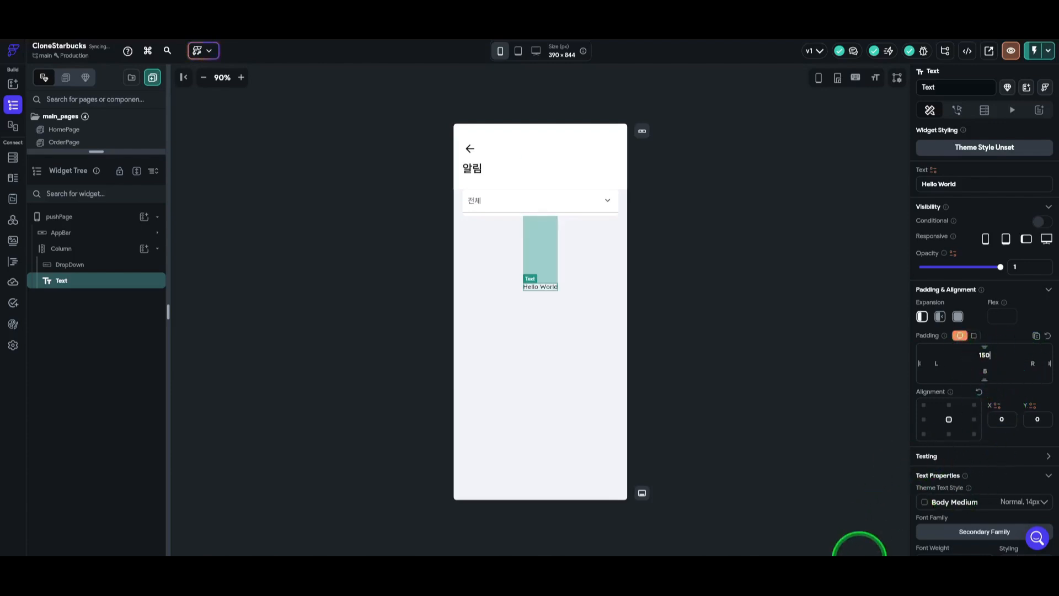
- Set the Text widget's content to "새로운 알림이 없습니다." and apply the Label Large text style
click(958, 188)
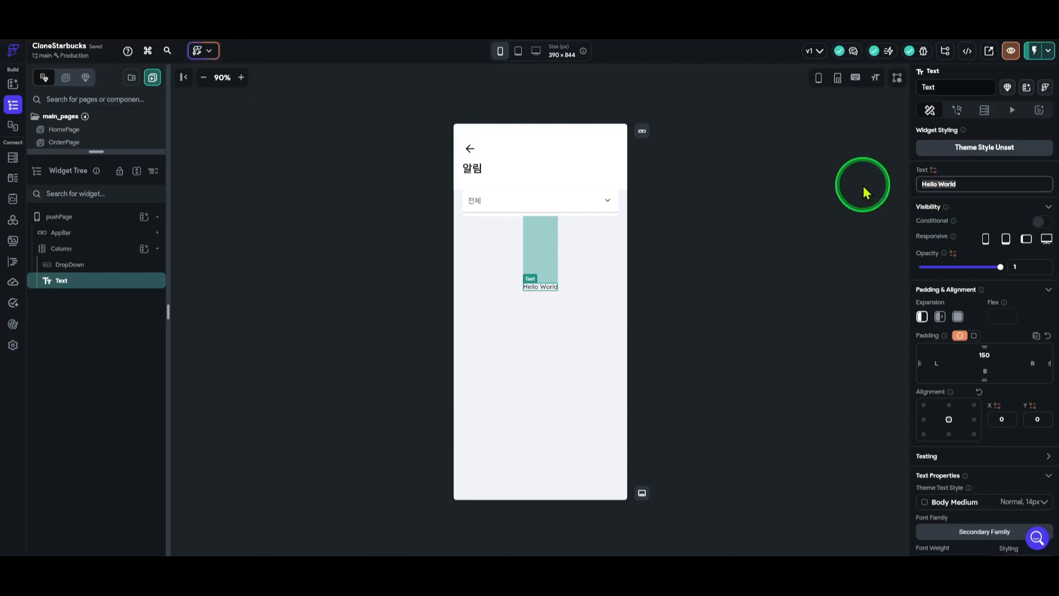
text(ㅅ)
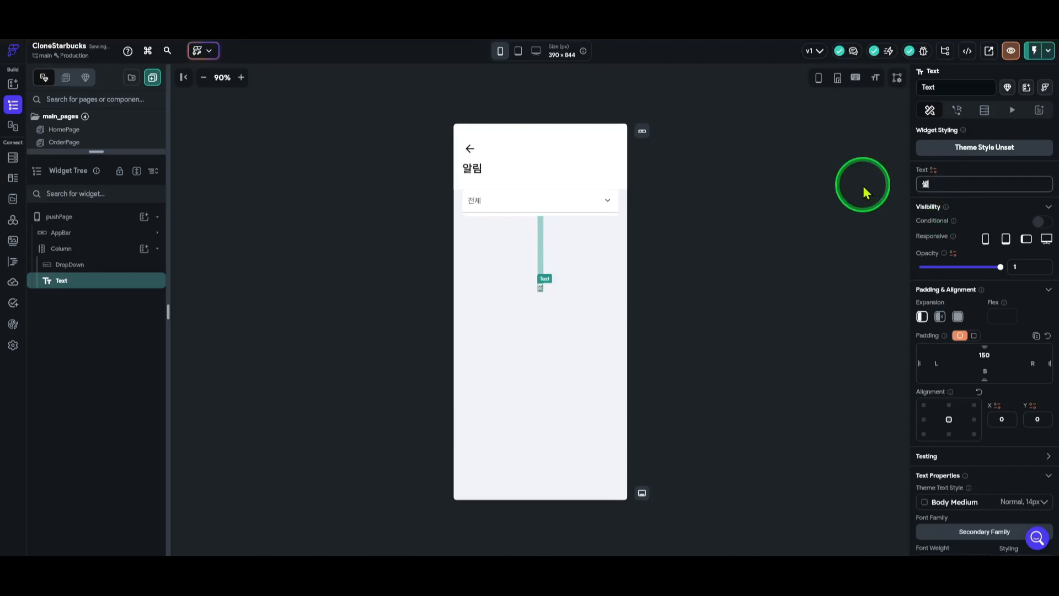
text(로운 알림이 없습니다.)
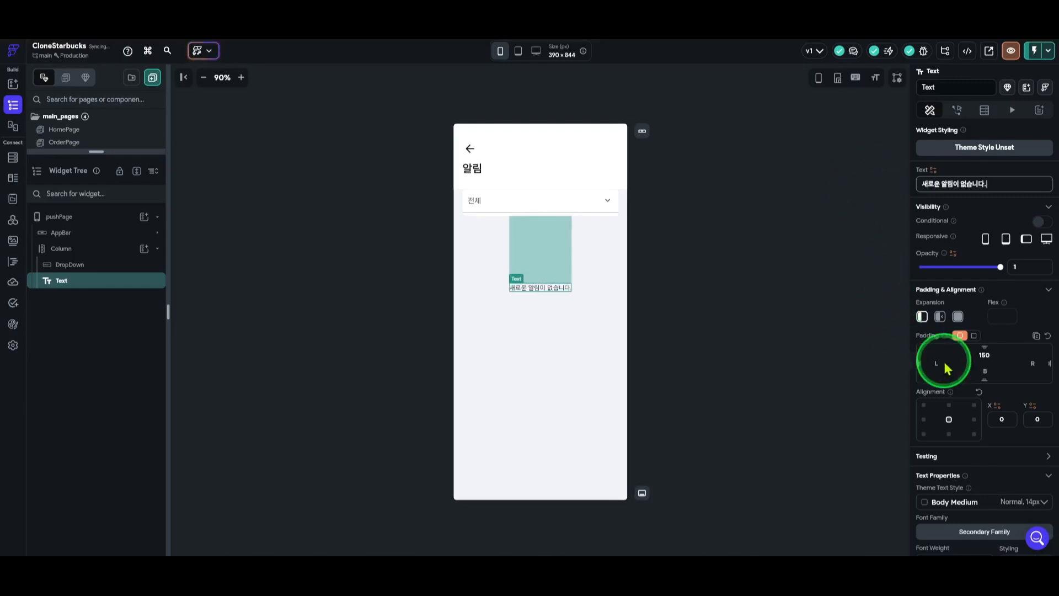
scroll(941, 359, down, 3)
click(982, 325)
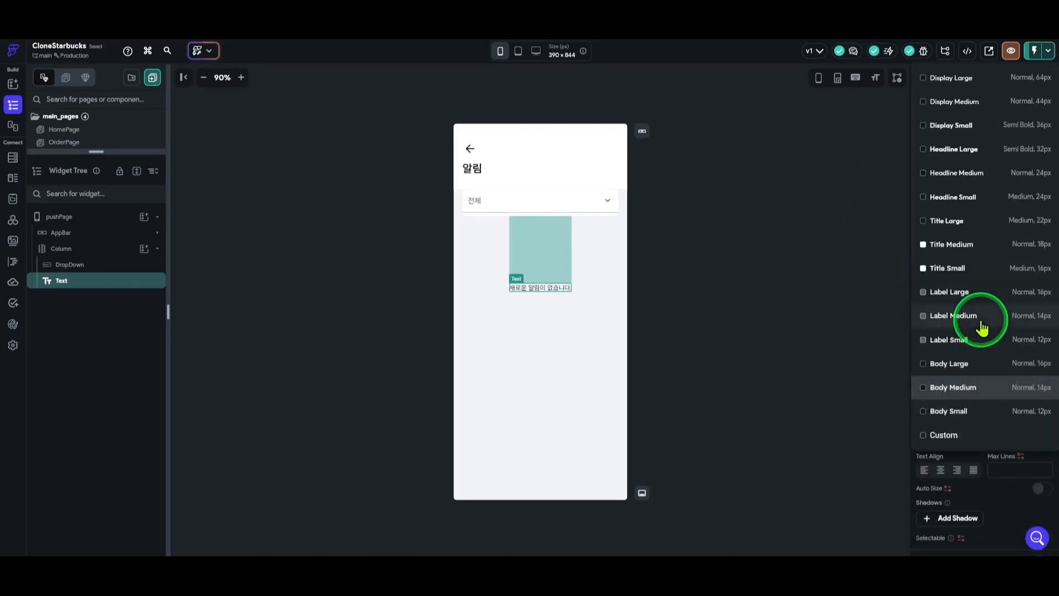
click(993, 300)
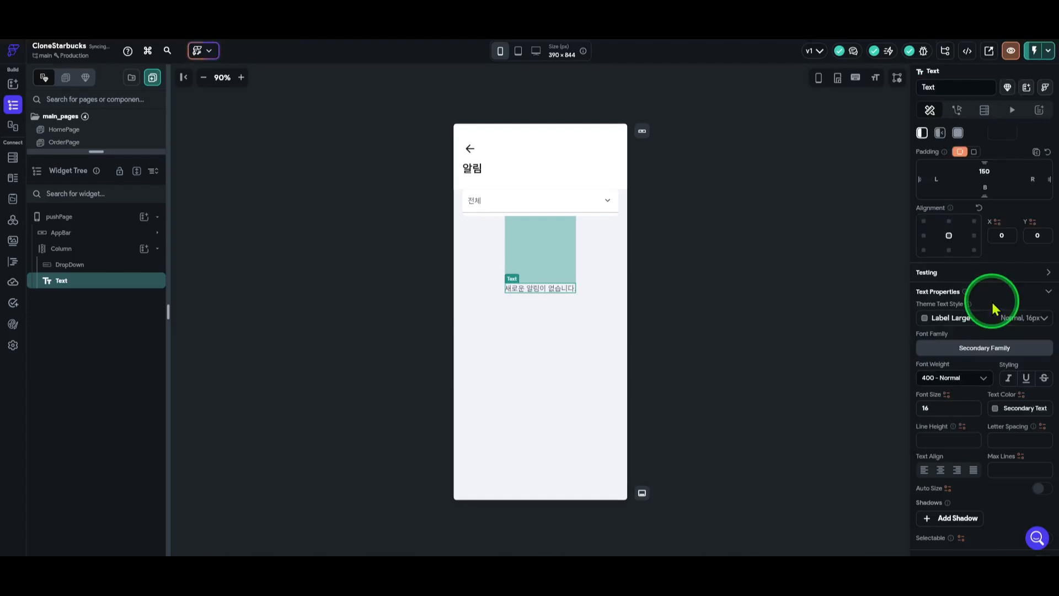
click(875, 371)
- Check the empty-state wording in the reference image and change the text to "새로운 알림 메세지가 없습니다."
mouse_move(775, 555)
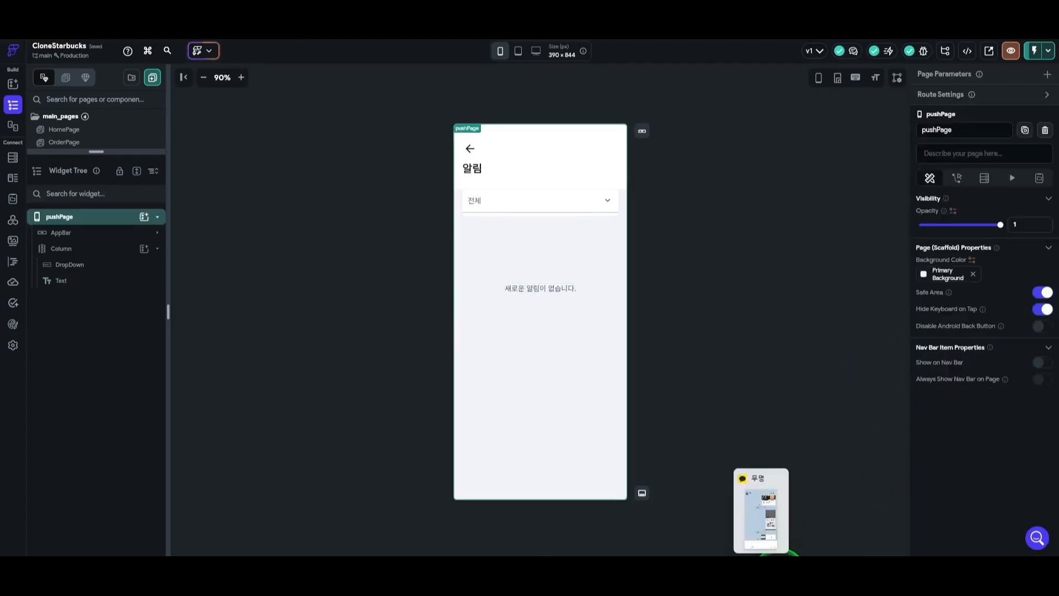
click(746, 527)
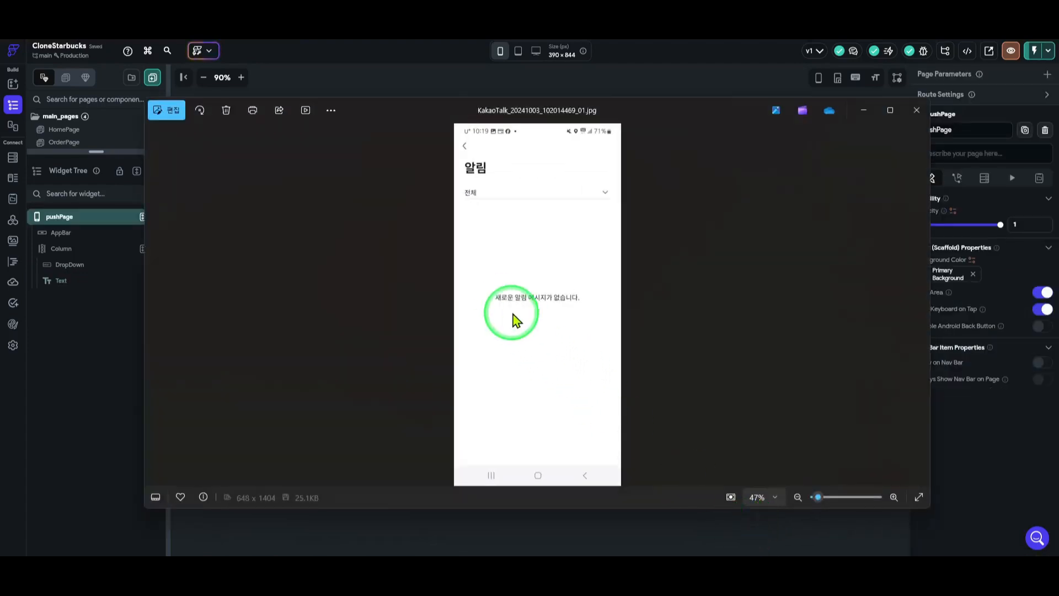
click(862, 111)
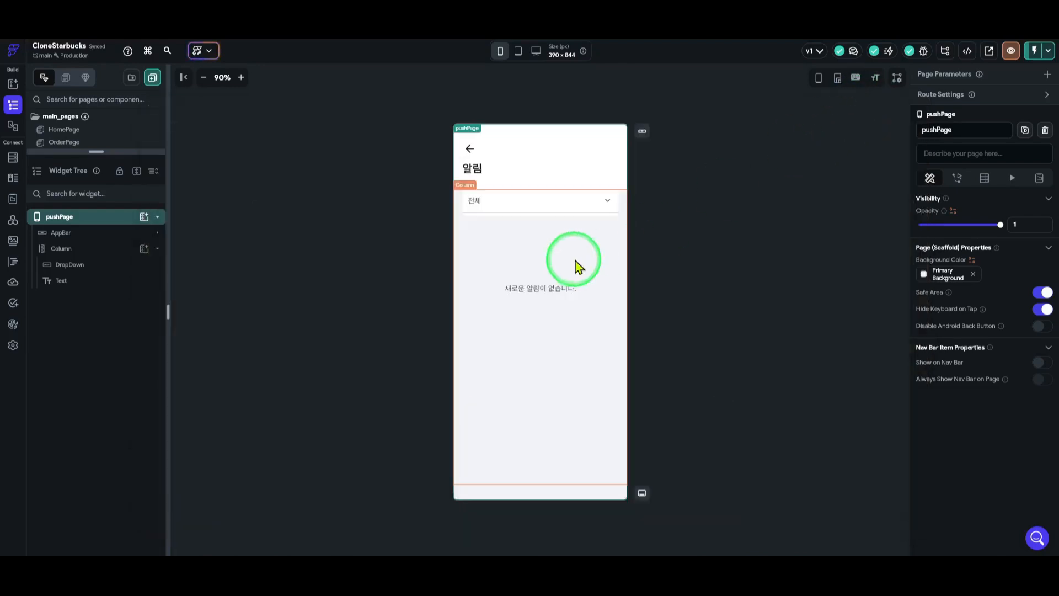
click(555, 288)
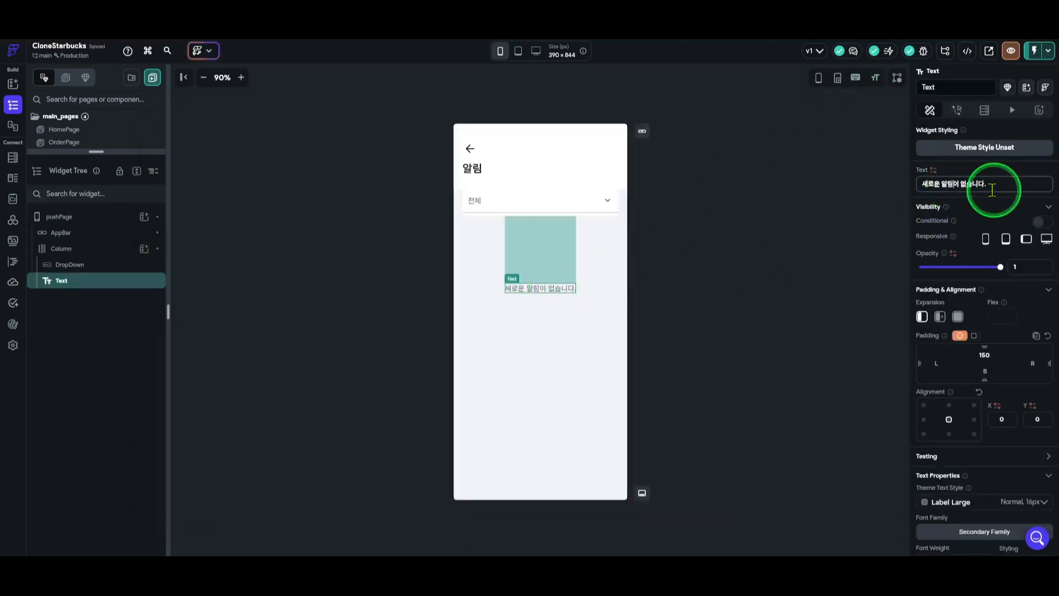
text(세지가)
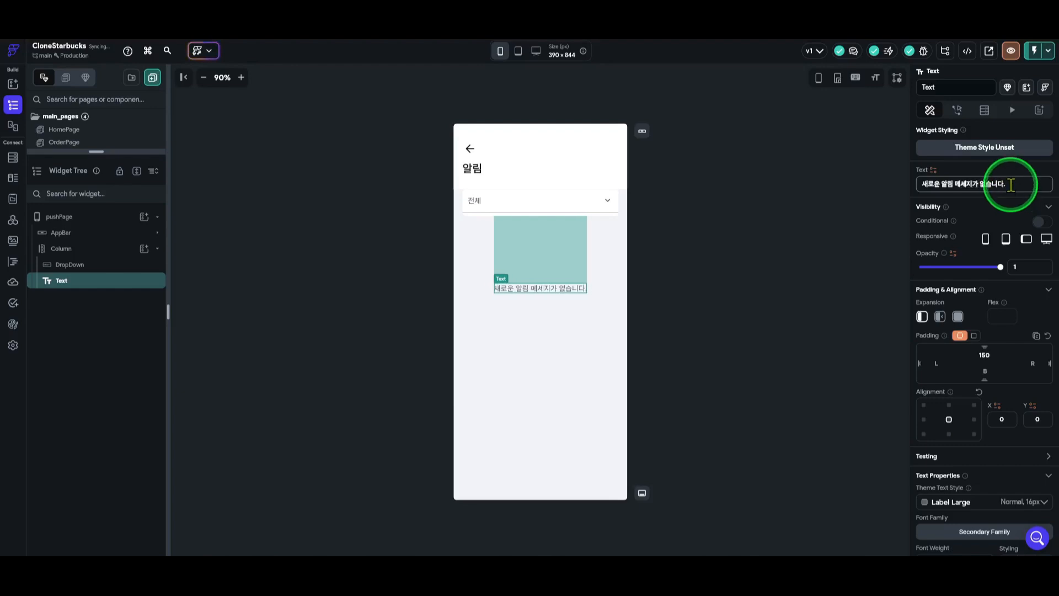
click(767, 305)
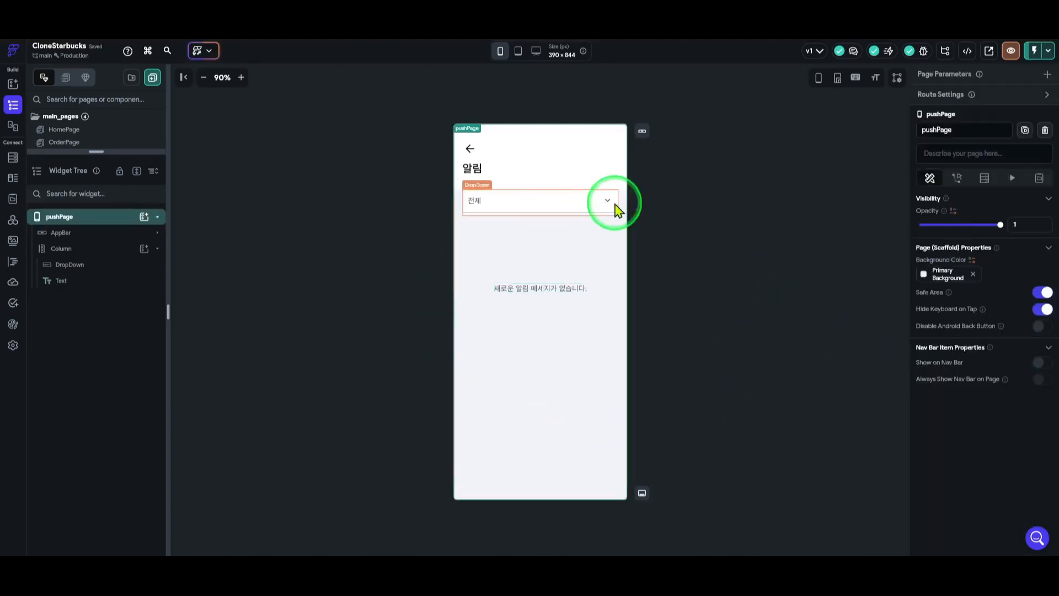
- Preview pushPage and test its back arrow and the list of options in the DropDown
click(700, 352)
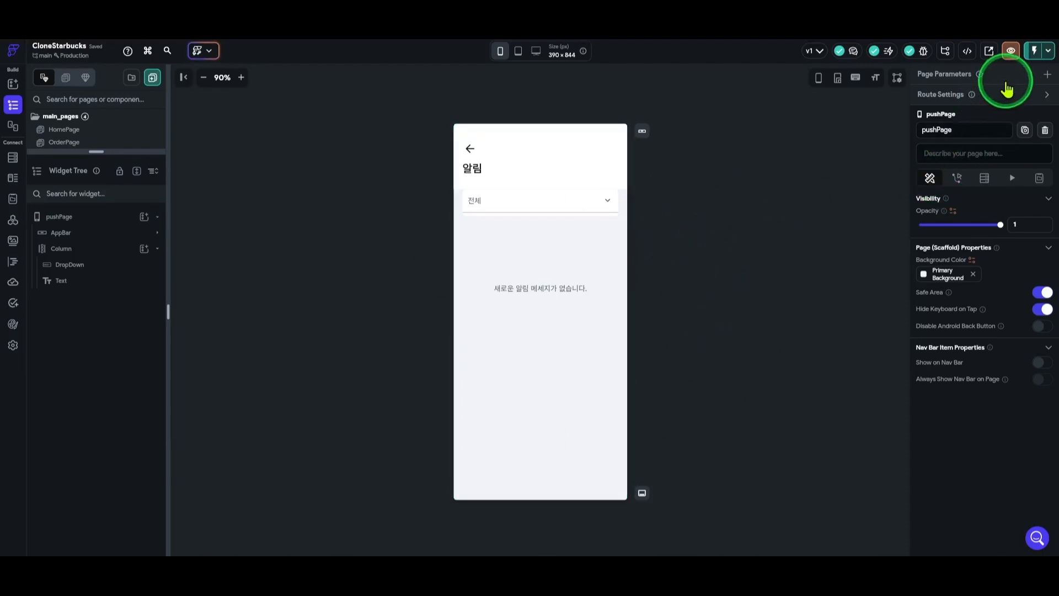
click(1014, 53)
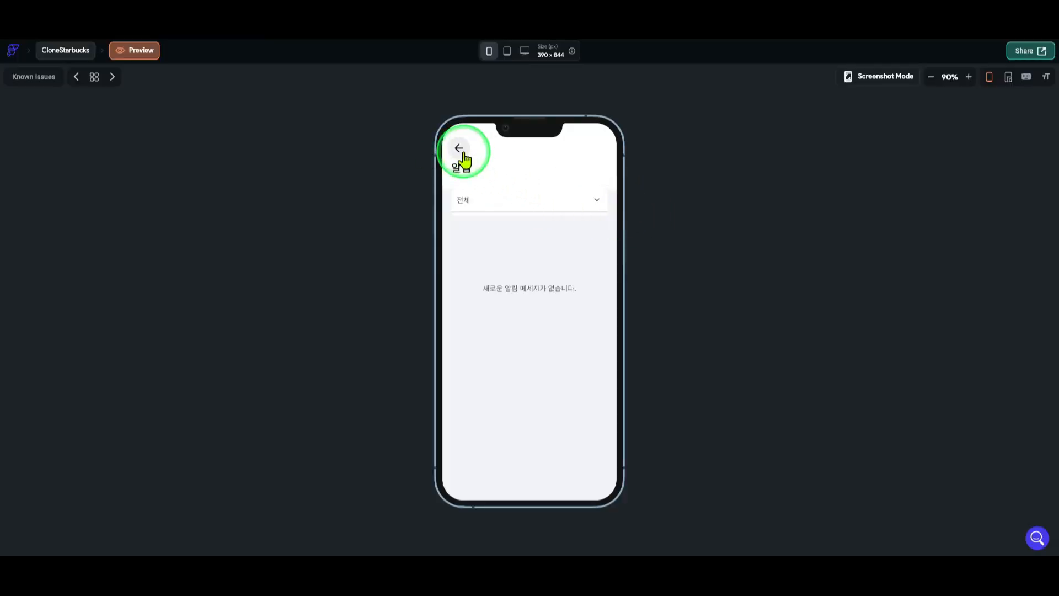
click(457, 158)
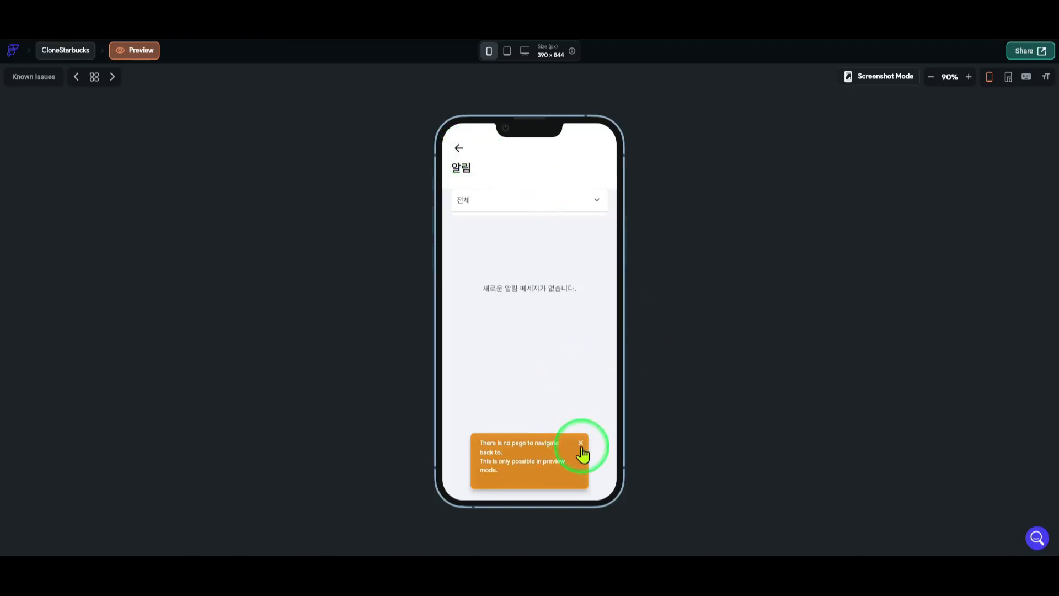
click(581, 444)
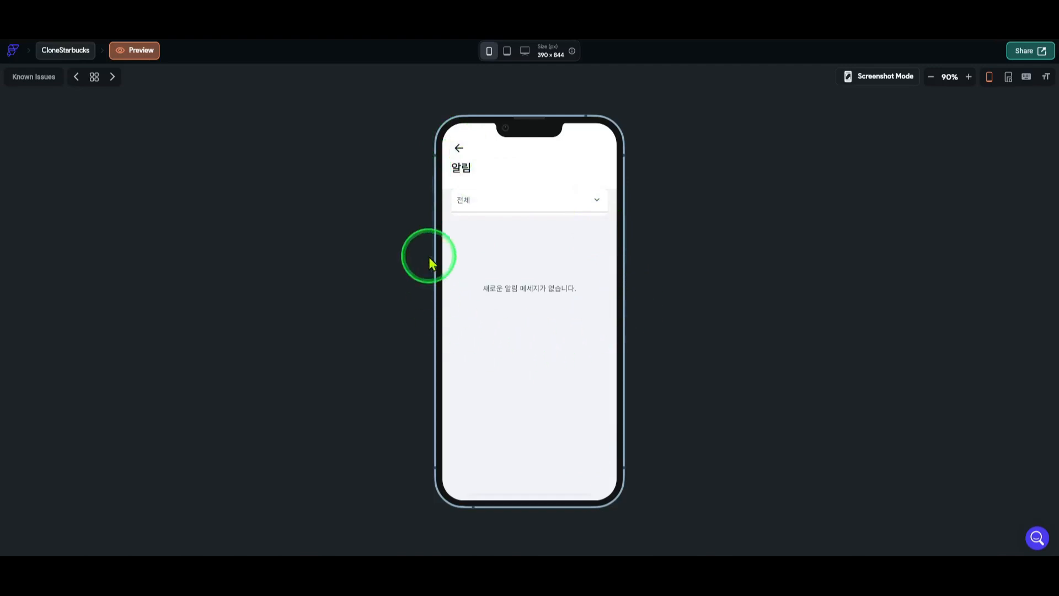
click(599, 198)
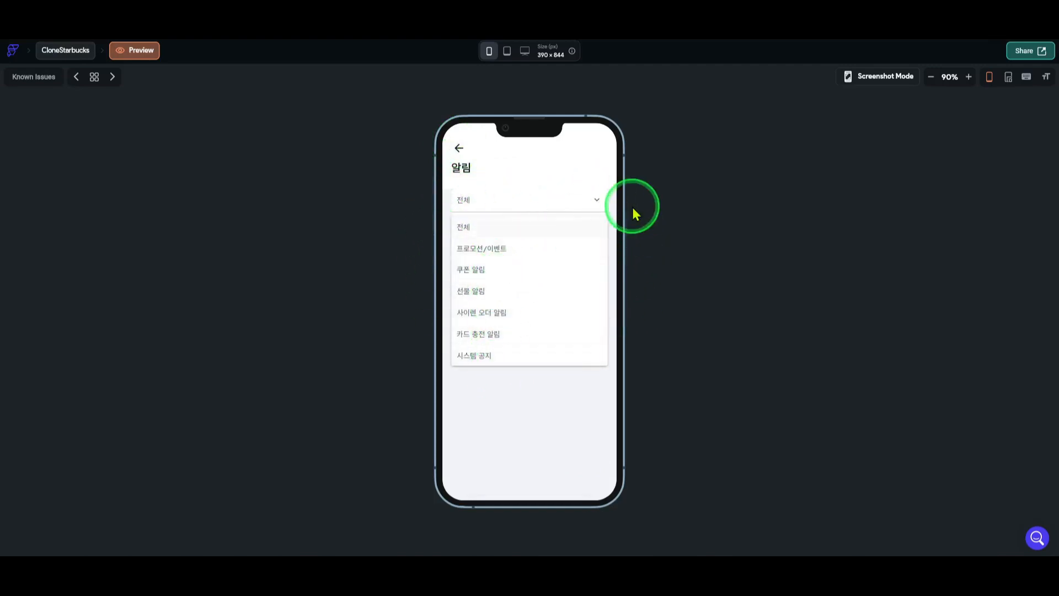
click(610, 202)
mouse_move(790, 577)
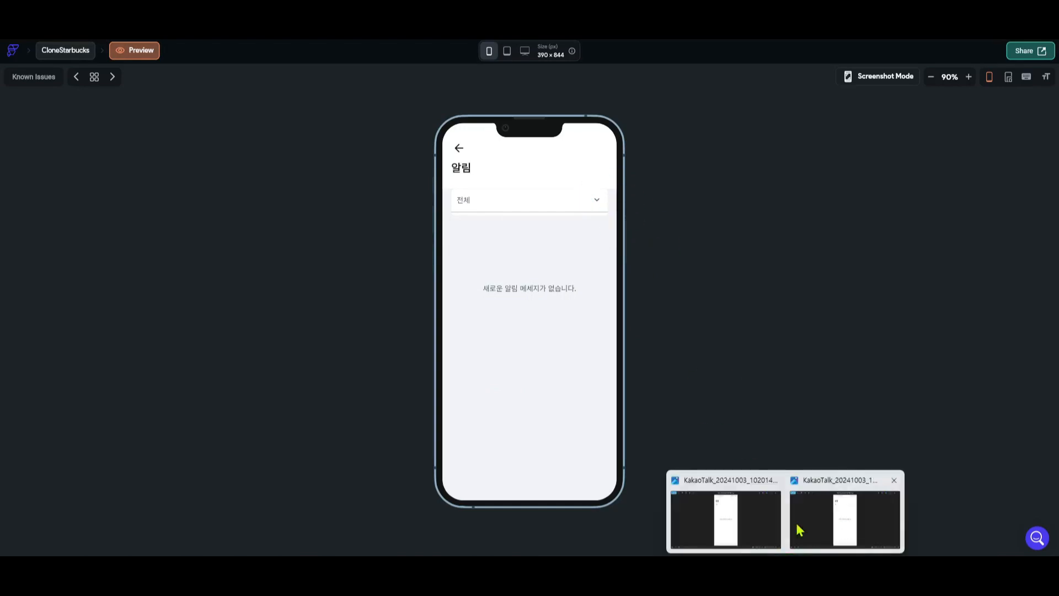
- Compare the DropDown options with the reference image, and test choosing 카드 충전 알림, 선물 알림 and 전체 in the preview
click(733, 525)
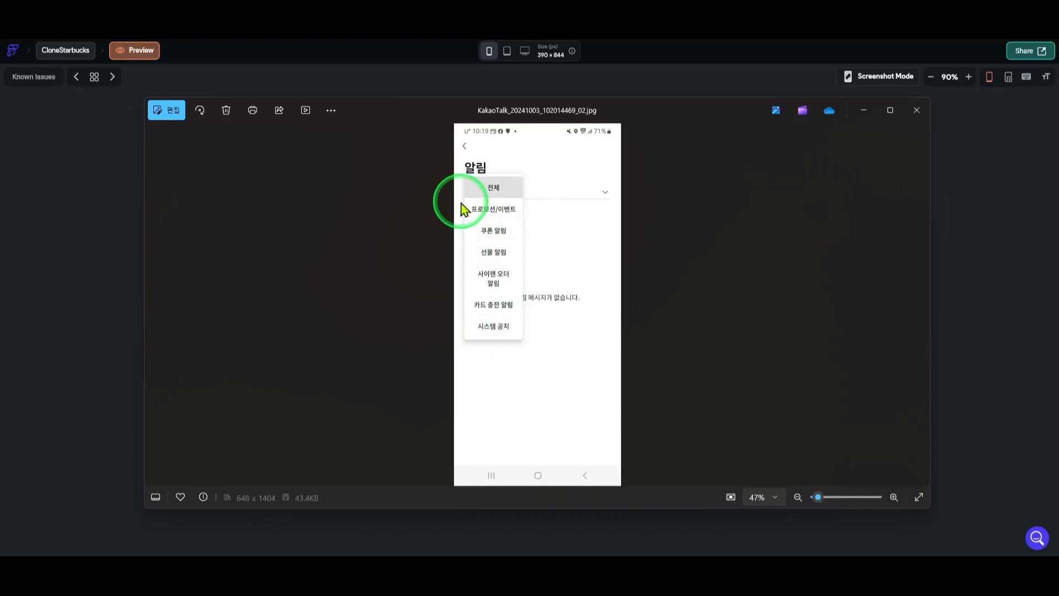
click(861, 113)
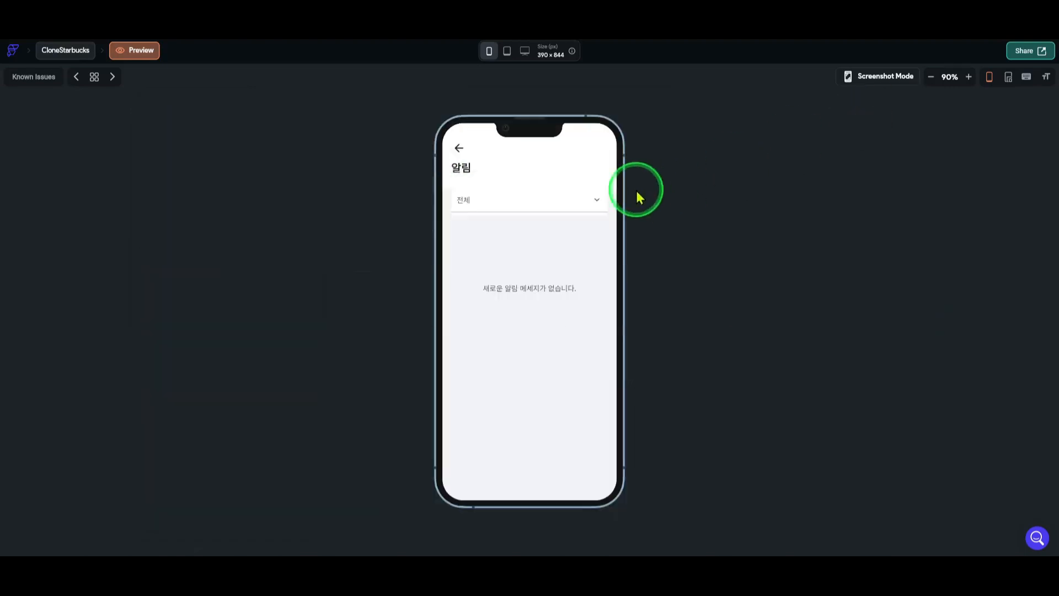
click(600, 209)
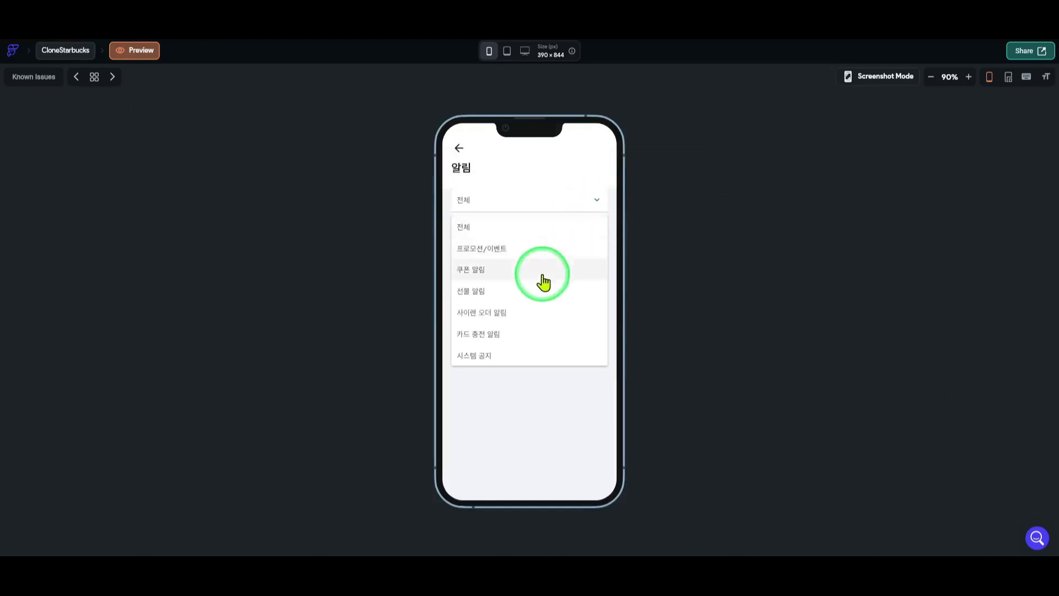
click(536, 335)
click(573, 208)
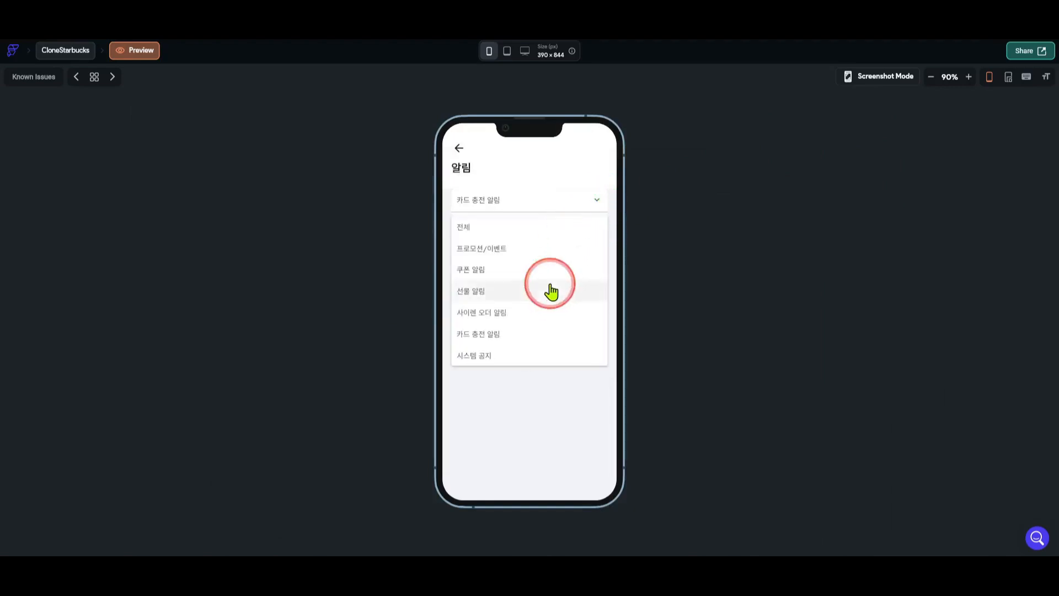
click(551, 290)
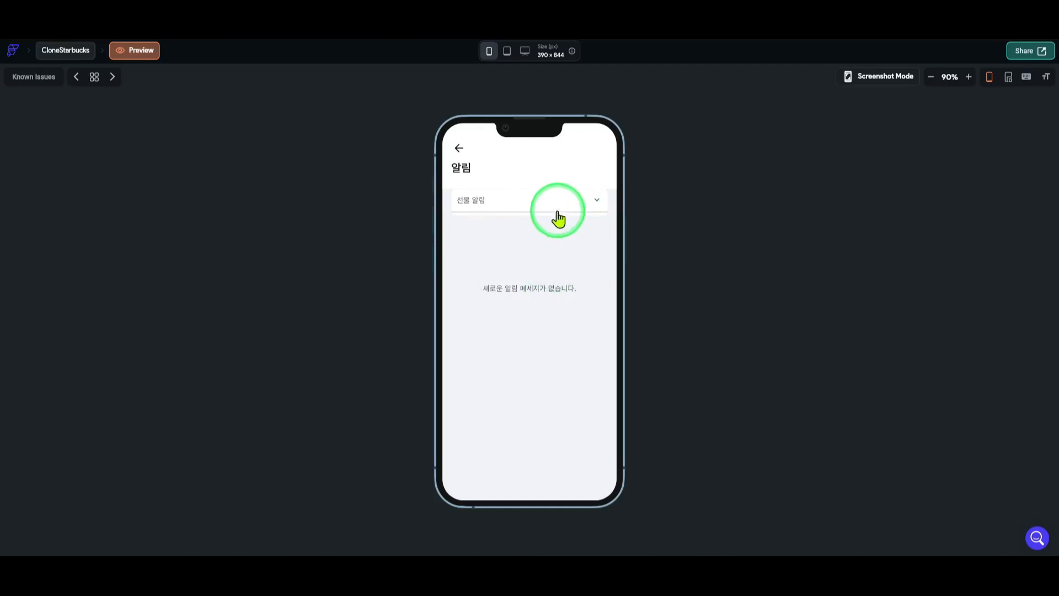
click(598, 204)
click(493, 230)
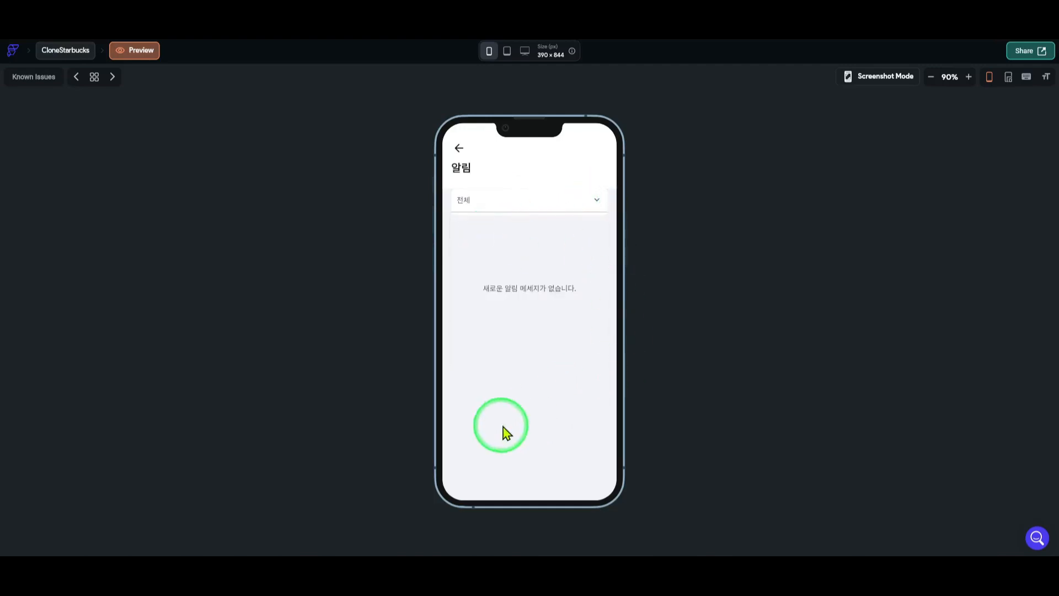
- Test switching the previewed DropDown to 프로모션/이벤트 and back to 전체
click(464, 208)
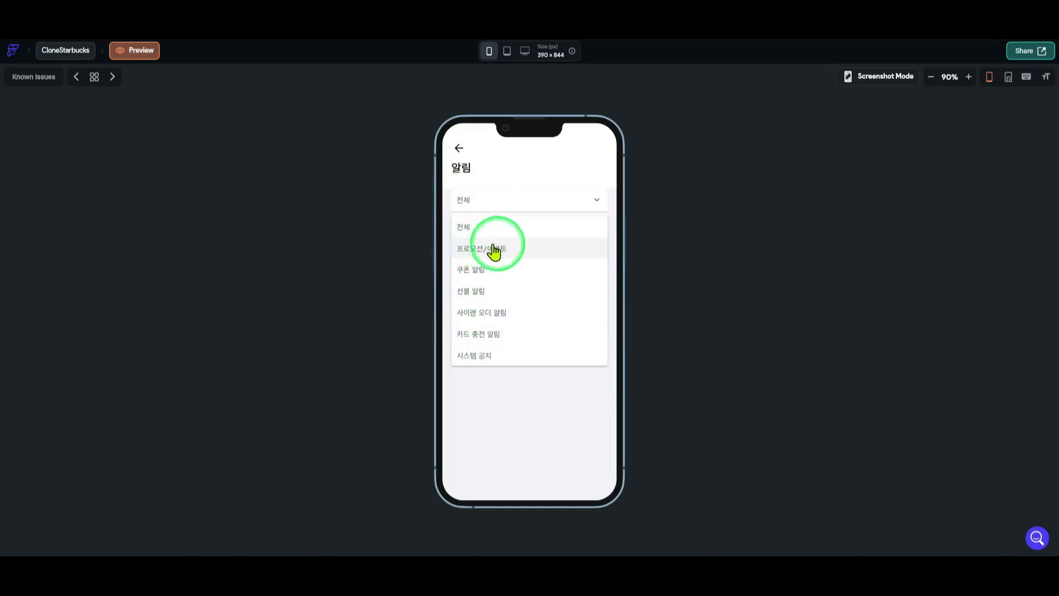
click(469, 250)
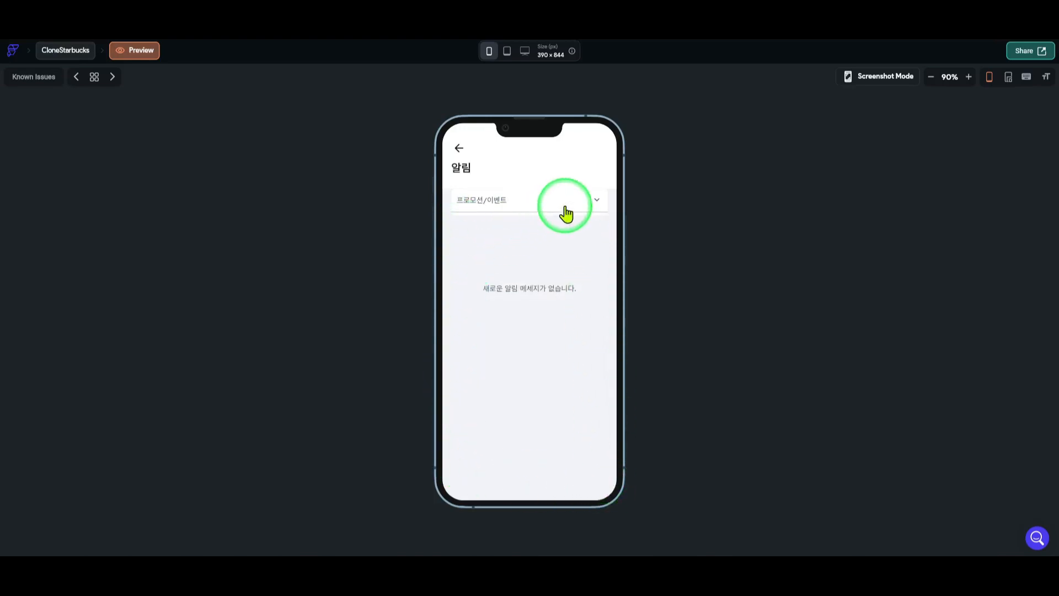
click(537, 205)
click(598, 204)
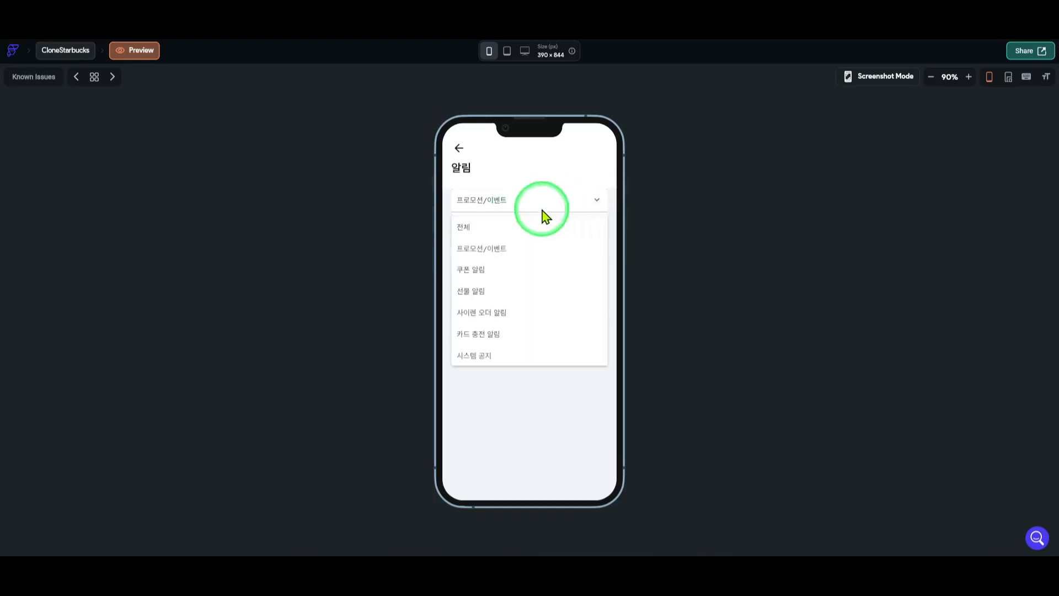
click(493, 228)
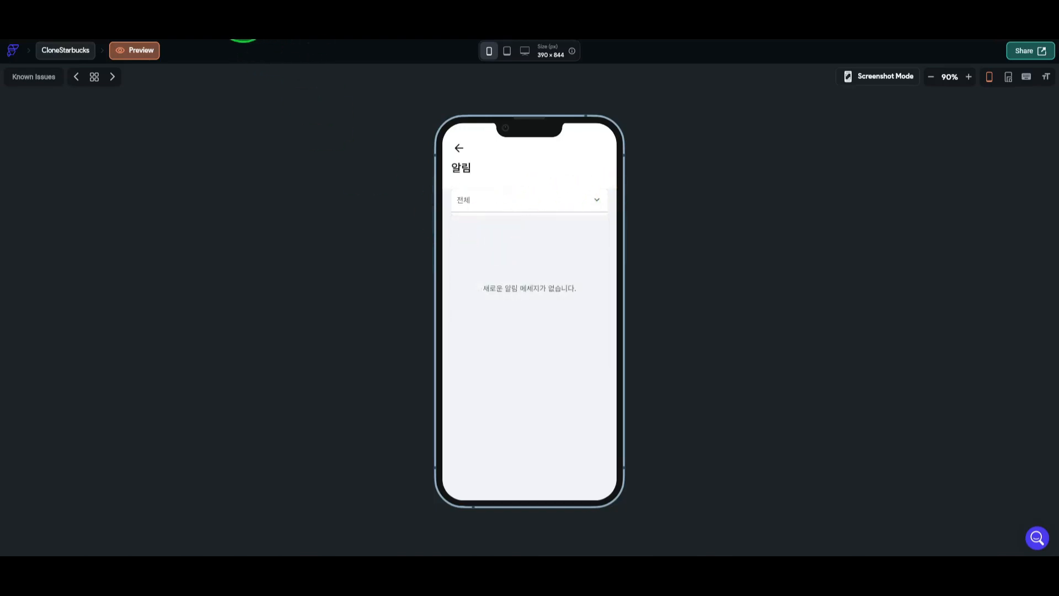
- Return from the preview to the editor, enlarge the page list and open HomePage
click(212, 28)
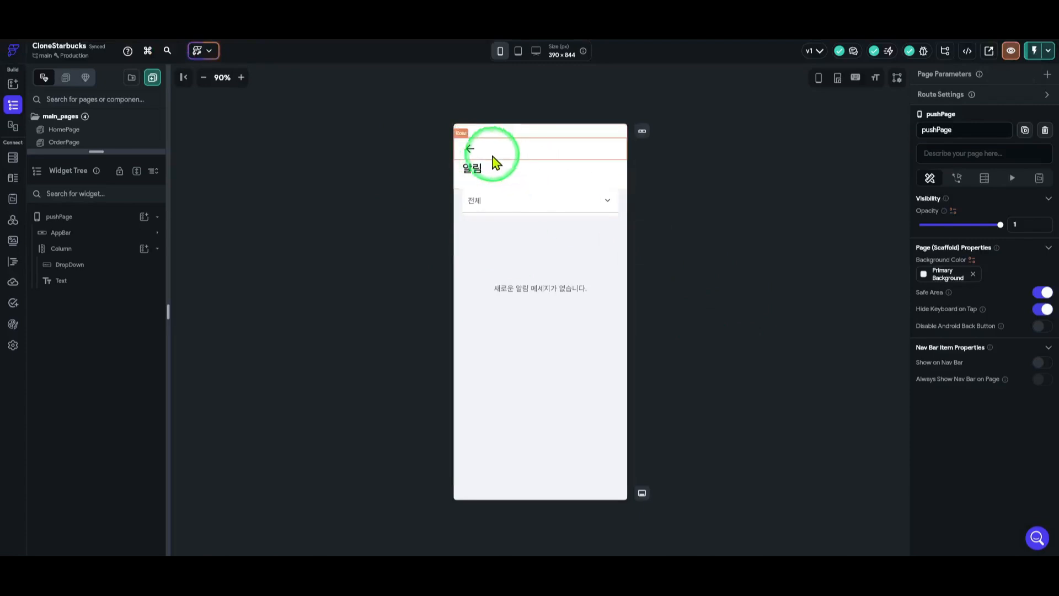
drag(103, 150, 111, 313)
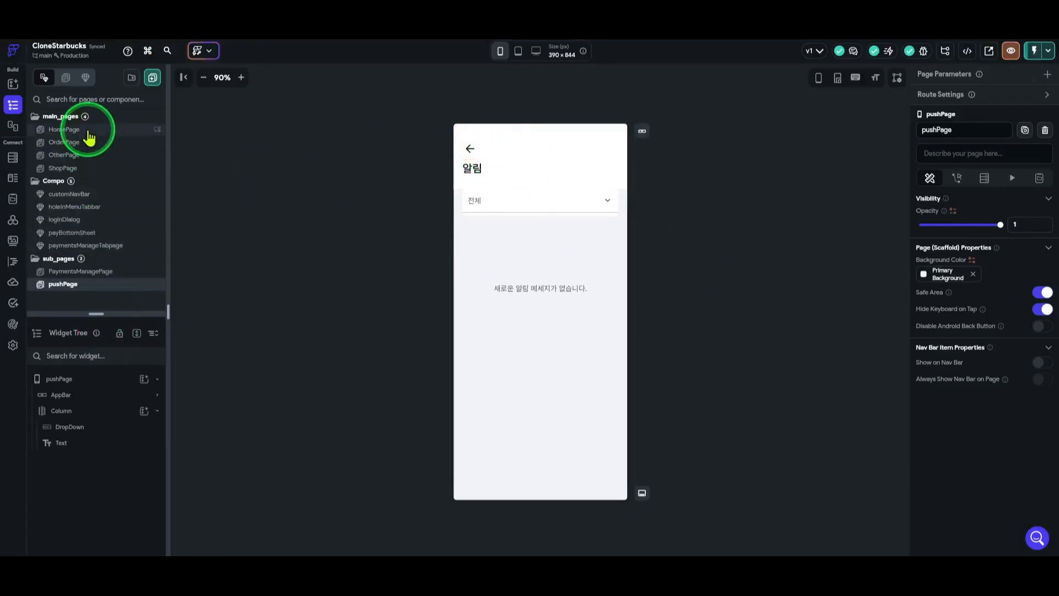
click(89, 135)
- Add an On Tap action to HomePage's bell IconButton that navigates to pushPage
click(616, 160)
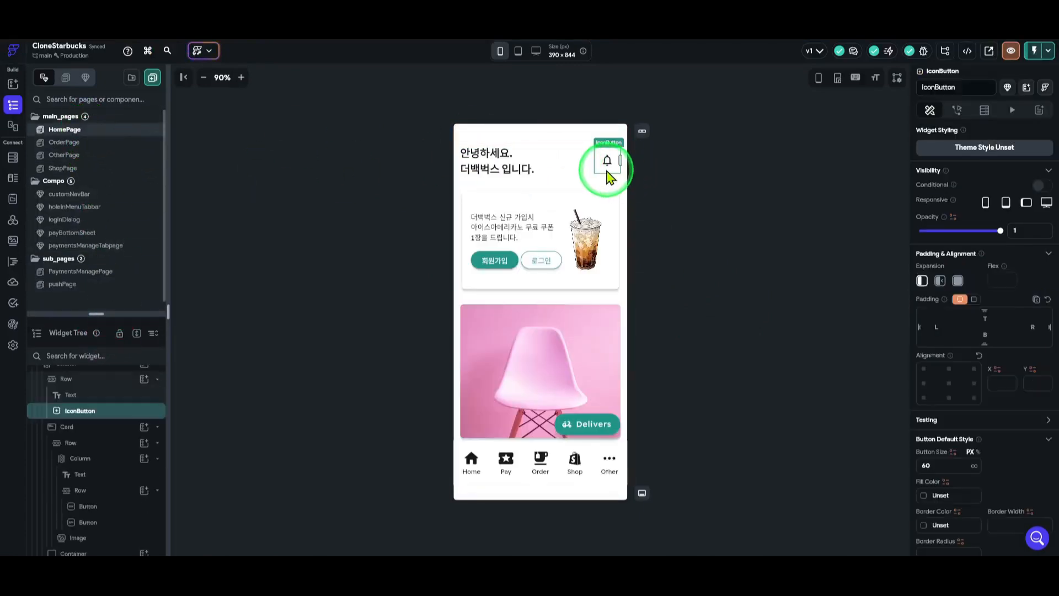
click(958, 113)
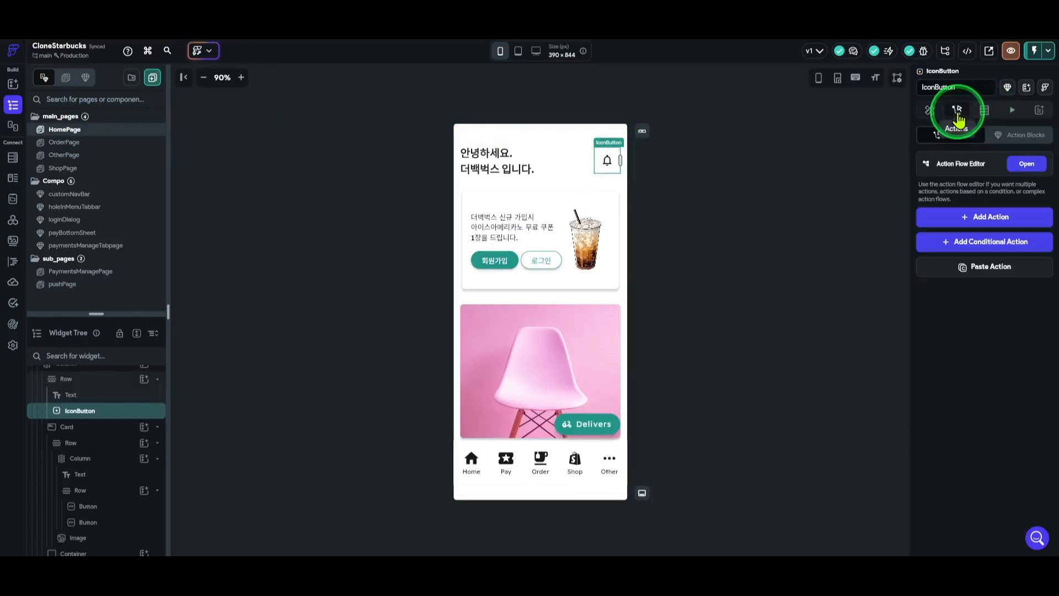
click(975, 229)
scroll(936, 331, down, 1)
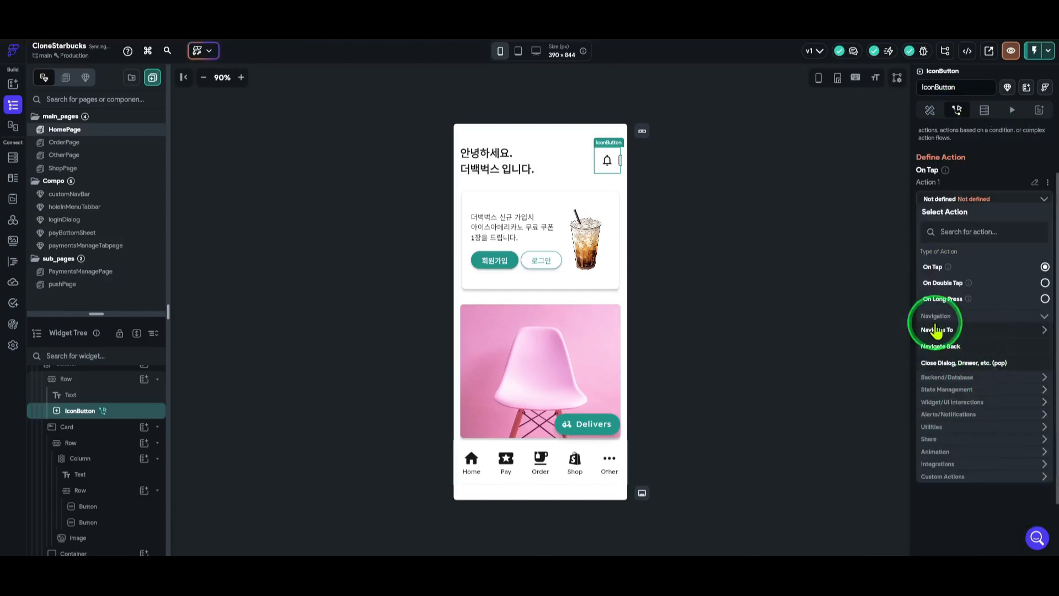
click(937, 330)
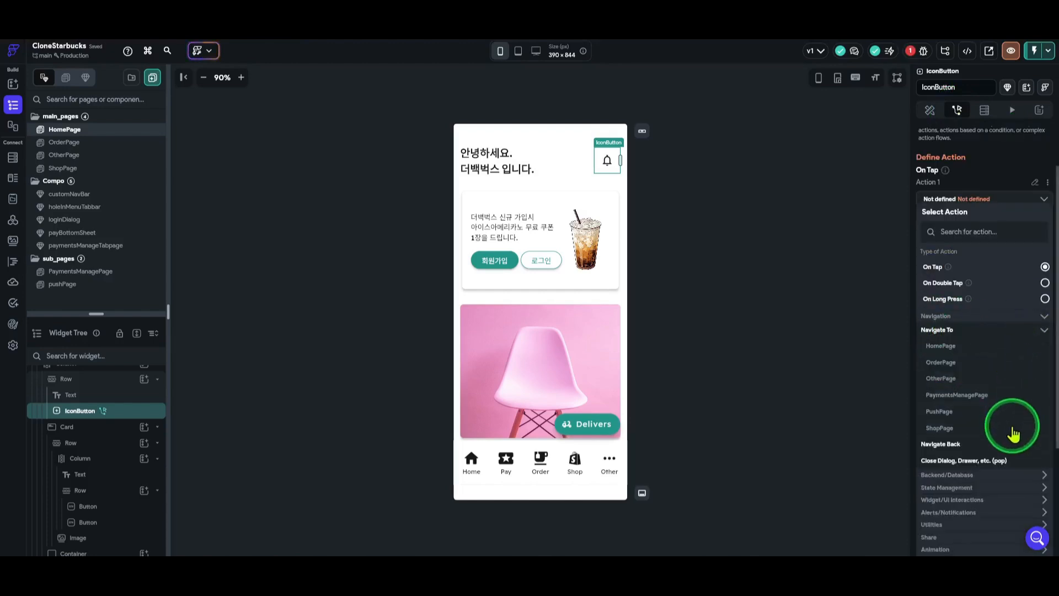
scroll(1005, 433, down, 1)
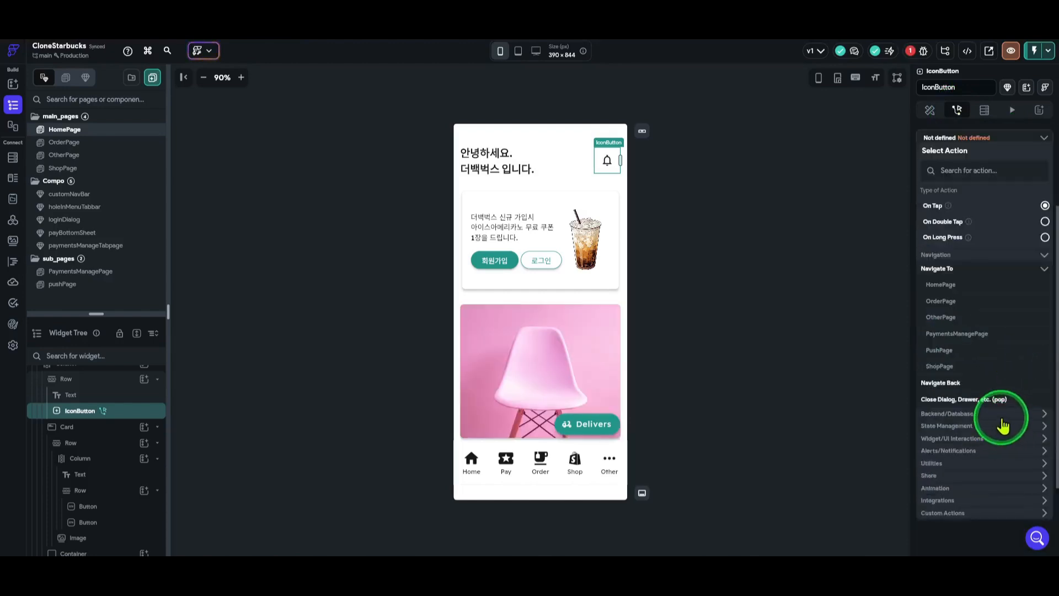
click(939, 353)
- Set the transition type of the bell button's navigation action to Slide Left, and return to the button's properties
click(969, 252)
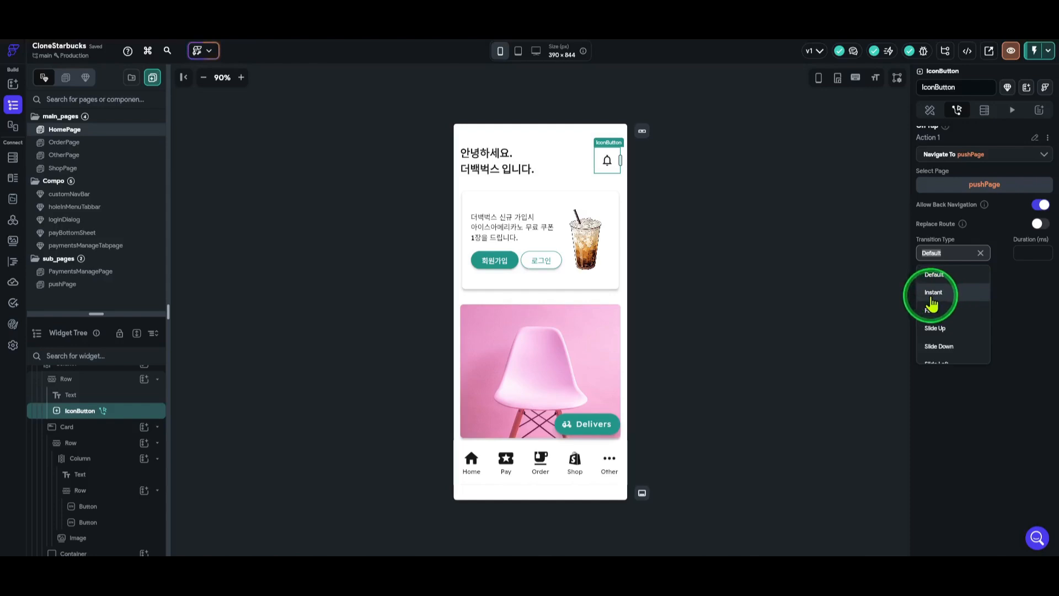
scroll(984, 319, down, 2)
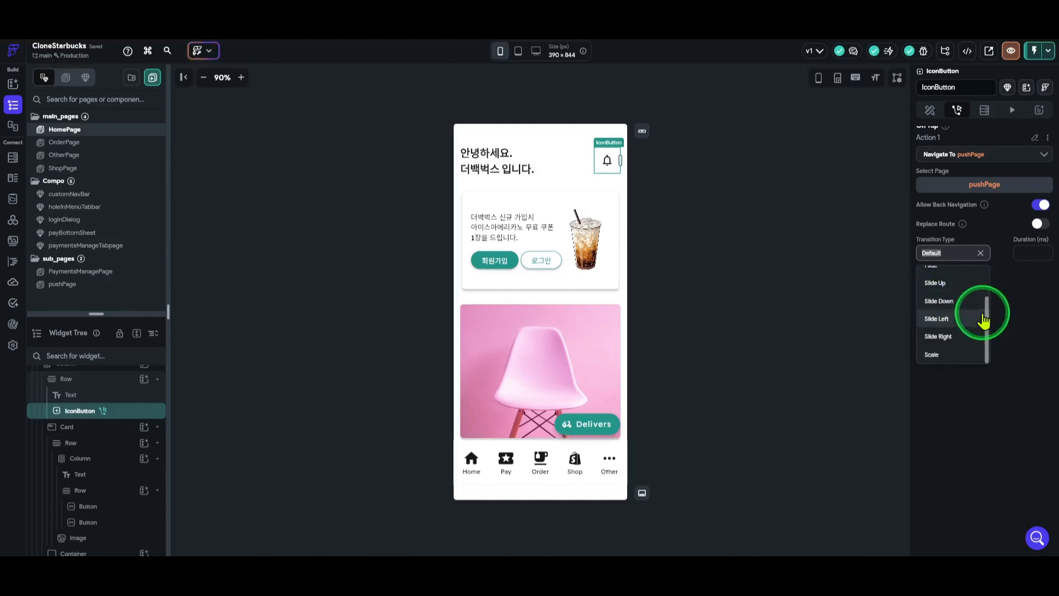
click(954, 320)
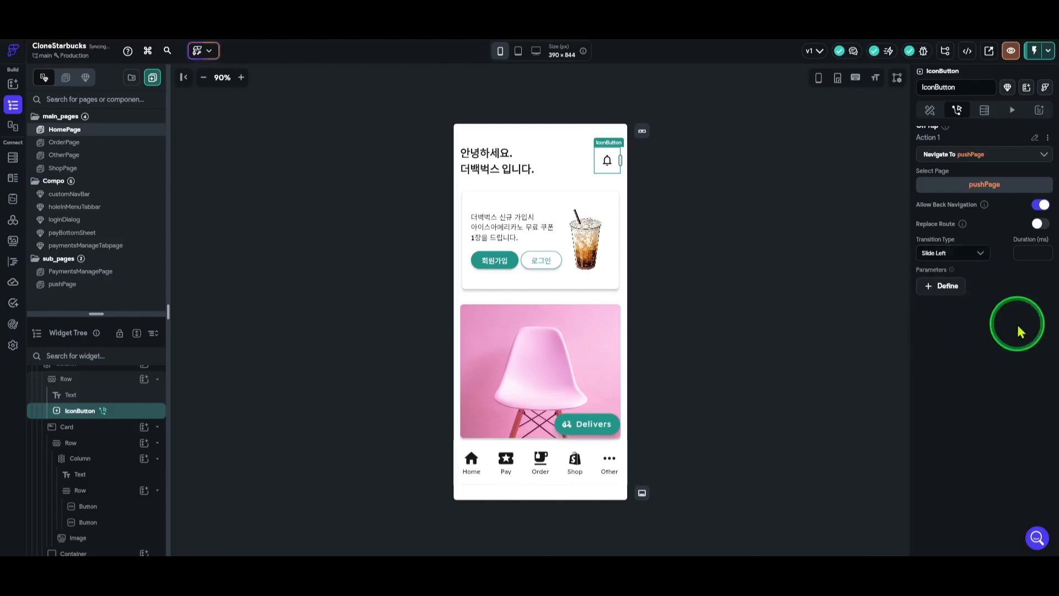
scroll(987, 370, up, 2)
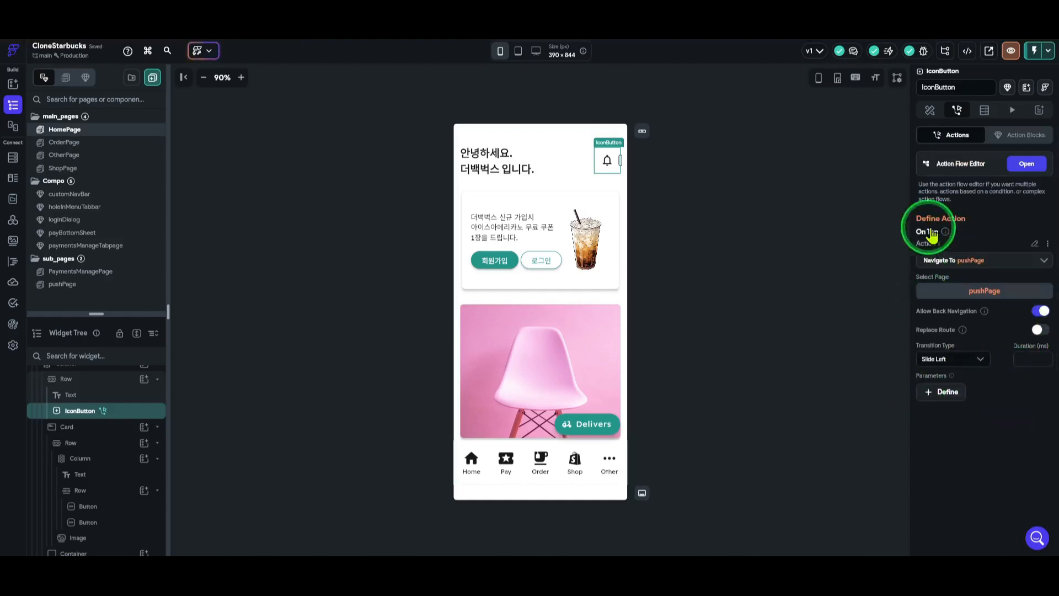
click(930, 110)
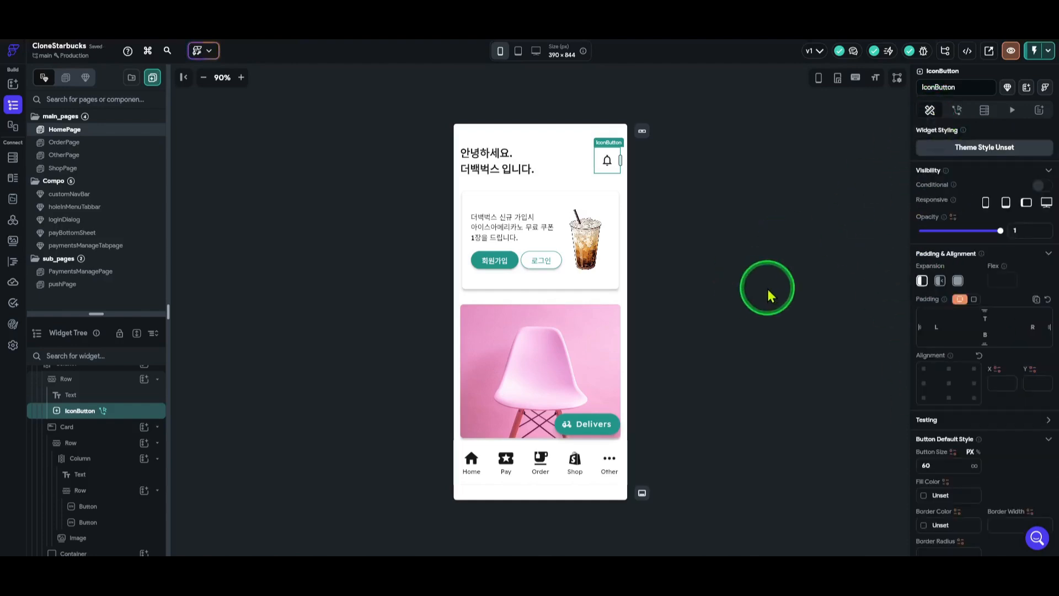